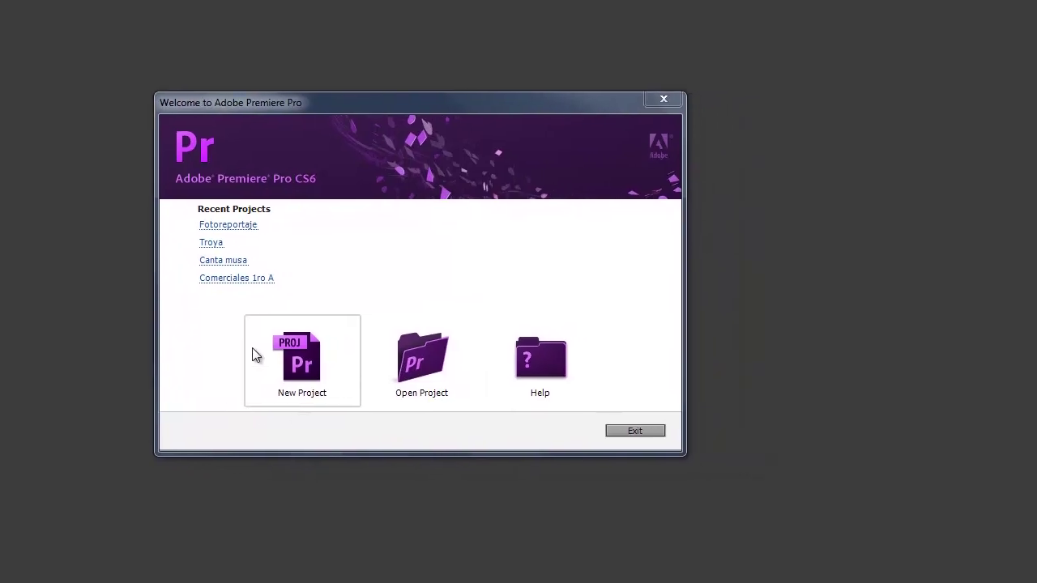
- Start a new project named Videorreportaje, saved in the Videos\Videorreportaje folder
click(255, 355)
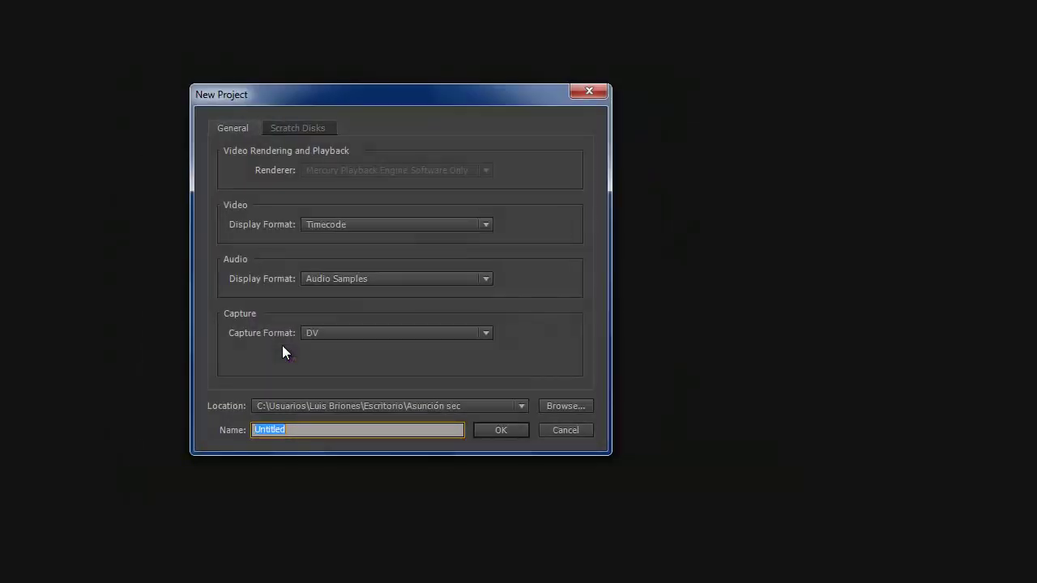
text(Vi)
text(deorr)
text(eporta)
text(je)
click(559, 410)
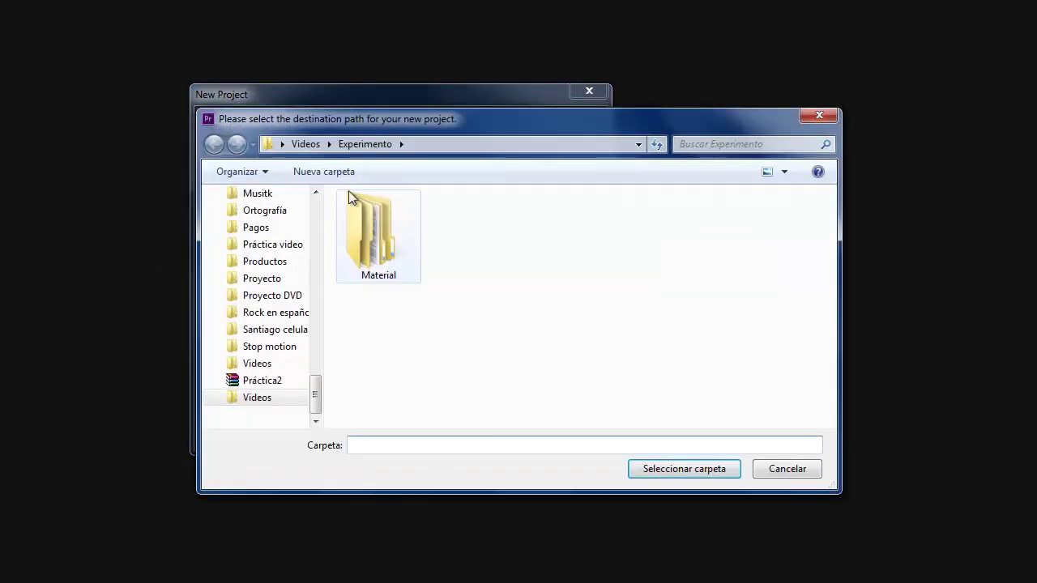
click(308, 144)
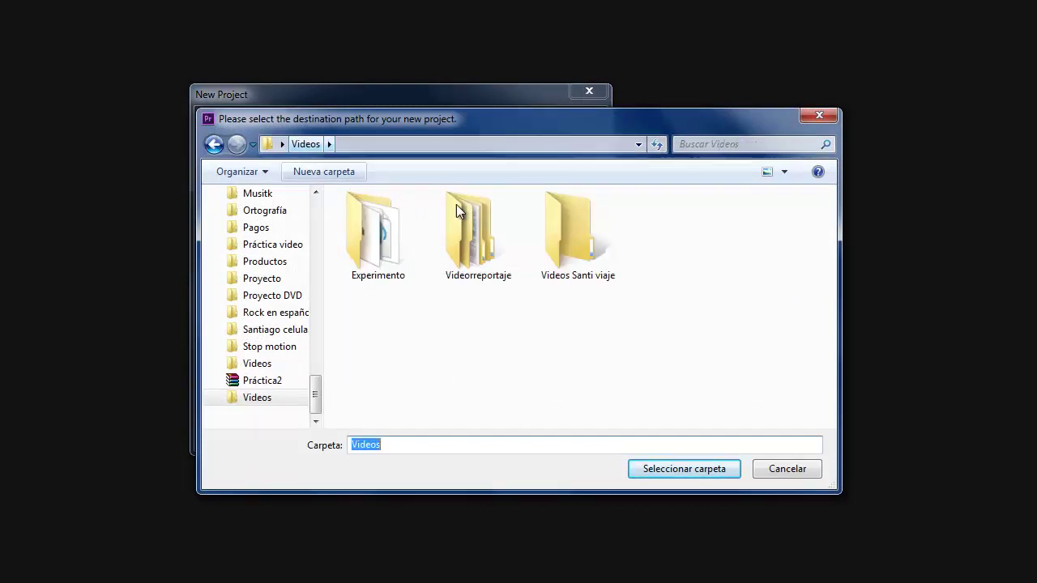
double_click(494, 256)
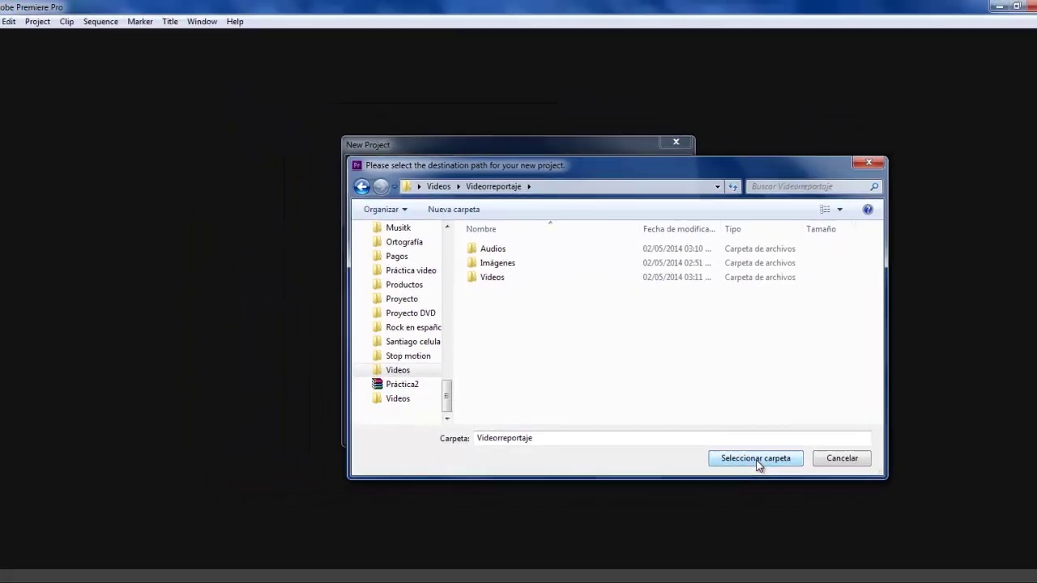
click(687, 470)
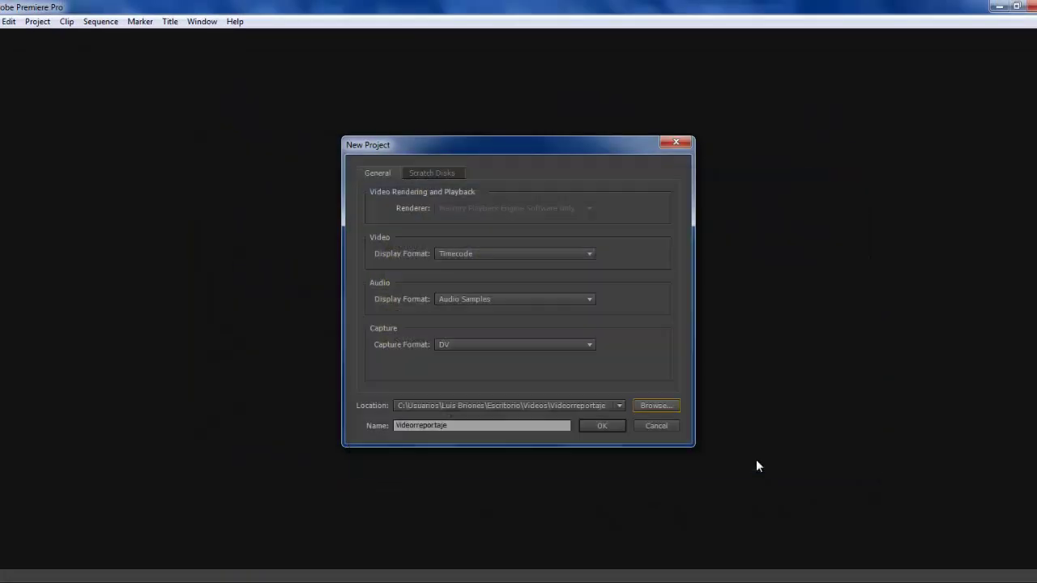
- Create the project with a Videorreportaje sequence using the DV-NTSC Widescreen 48kHz preset
click(608, 427)
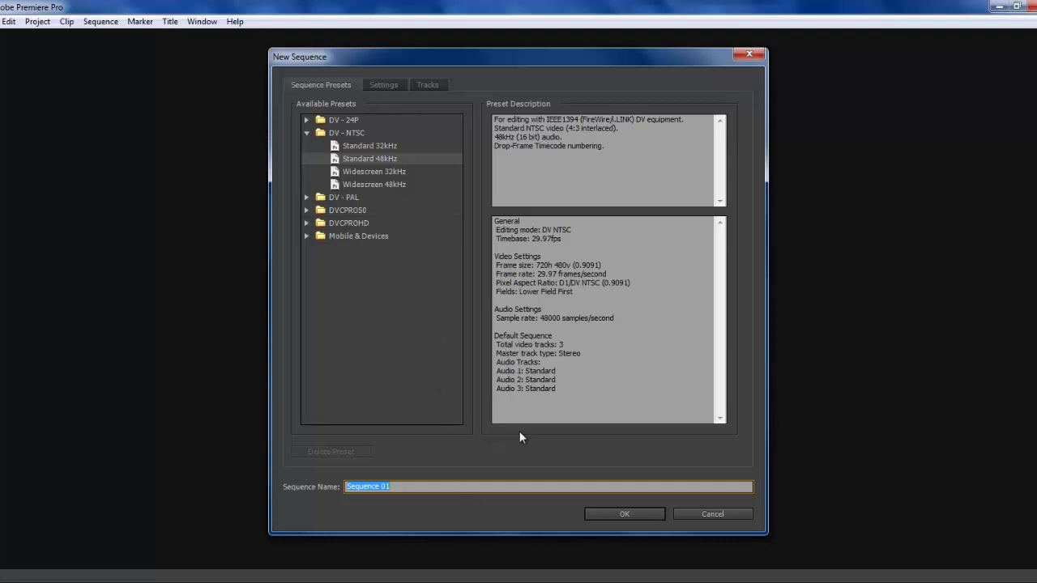
text(Video)
text(rreporta)
text(je)
click(353, 186)
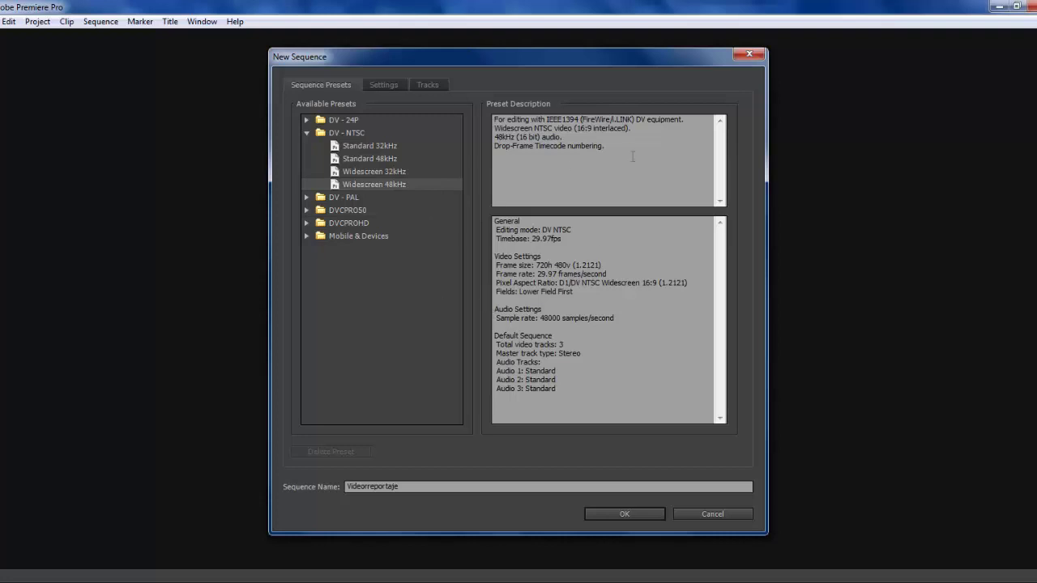
click(625, 514)
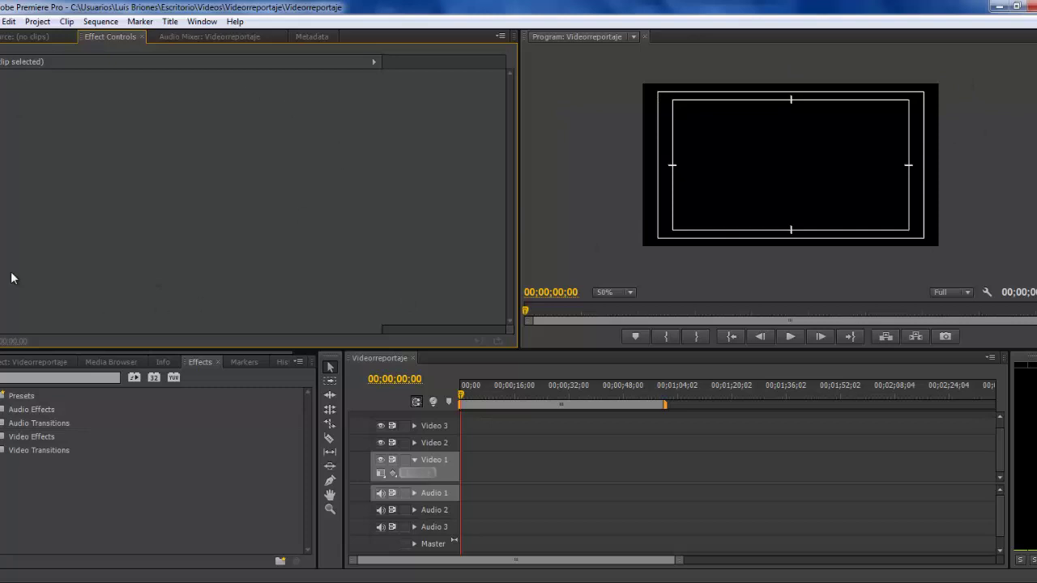
- Show the Audio Mixer and the Project panel listing the Videorreportaje sequence
click(17, 39)
click(212, 39)
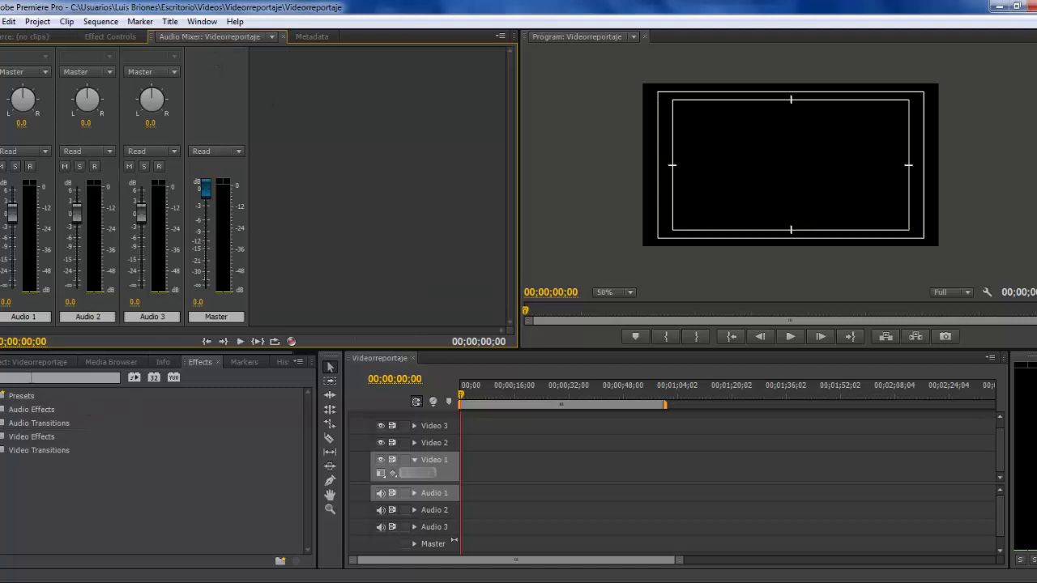
click(104, 363)
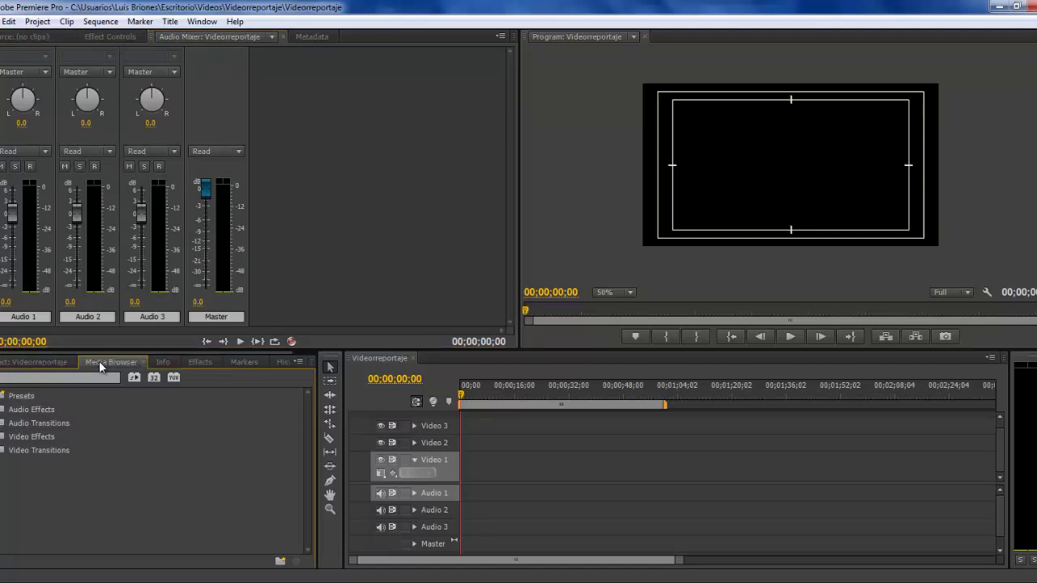
click(35, 365)
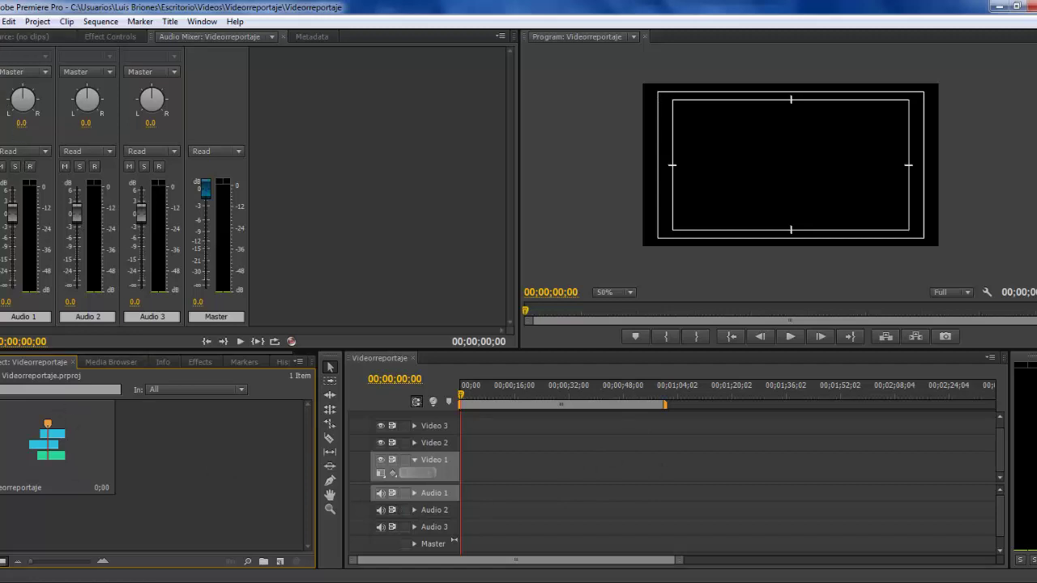
key(alt+f)
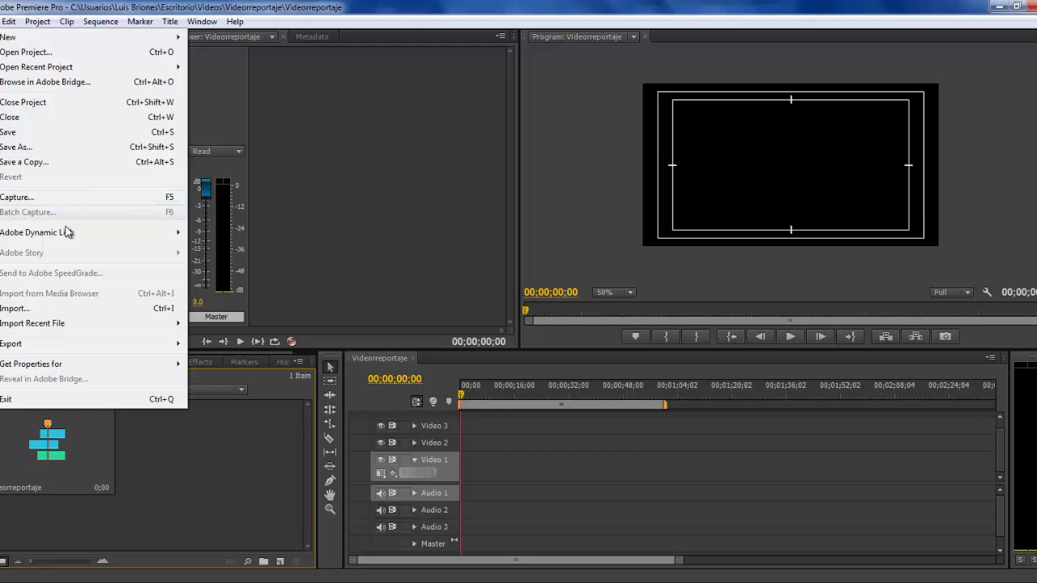
- Begin importing media and browse to the Desktop in the Import dialog
click(57, 309)
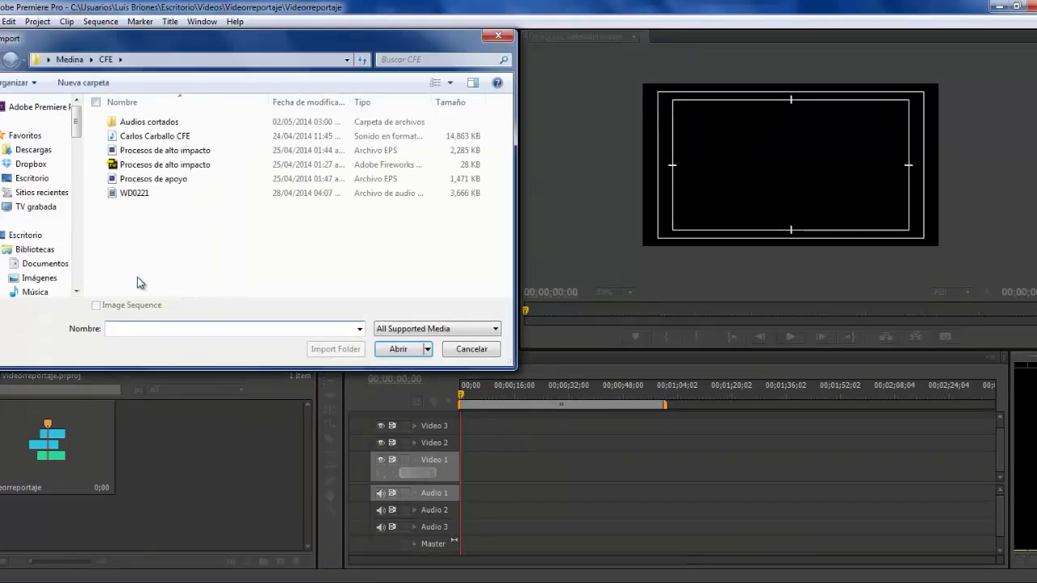
click(70, 59)
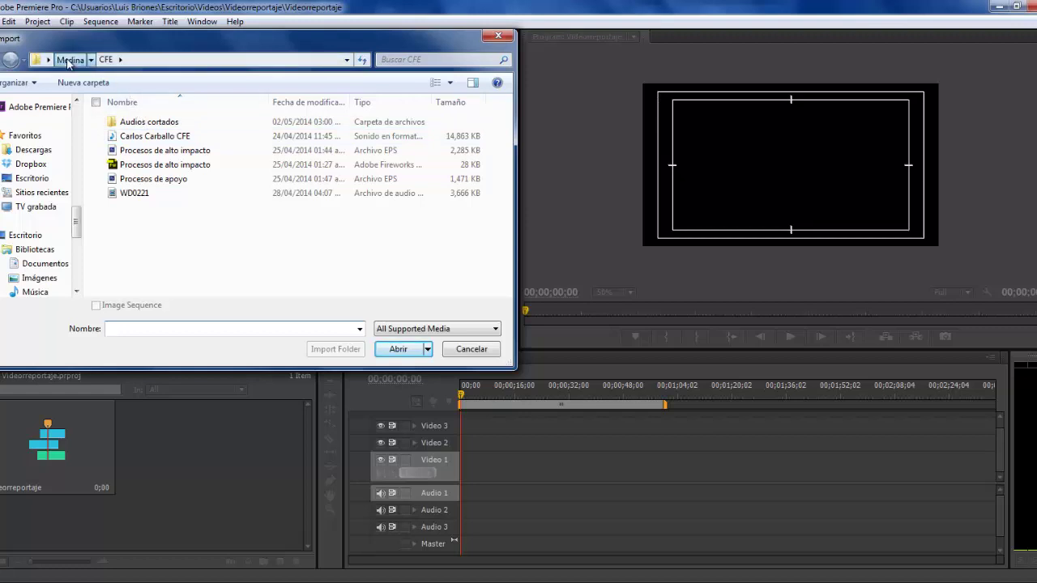
mouse_move(76, 223)
mouse_down()
mouse_move(76, 134)
mouse_move(76, 154)
mouse_up()
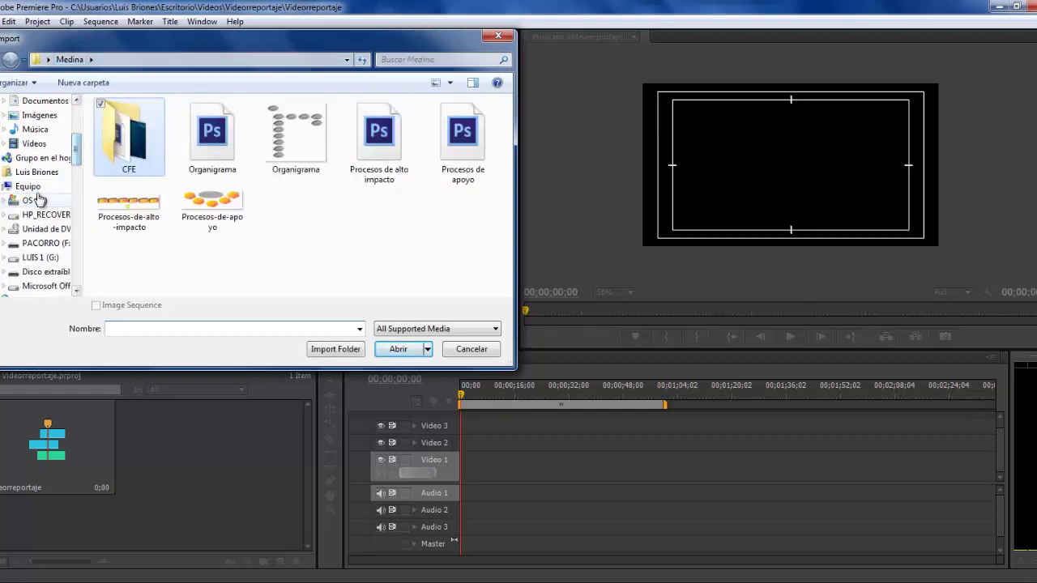
click(32, 187)
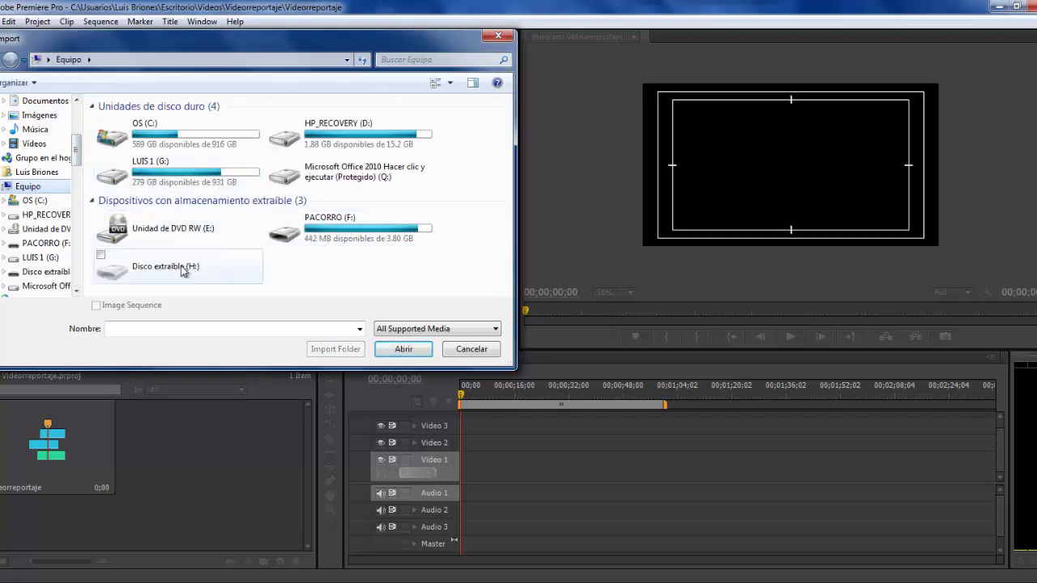
scroll(45, 162, up, 4)
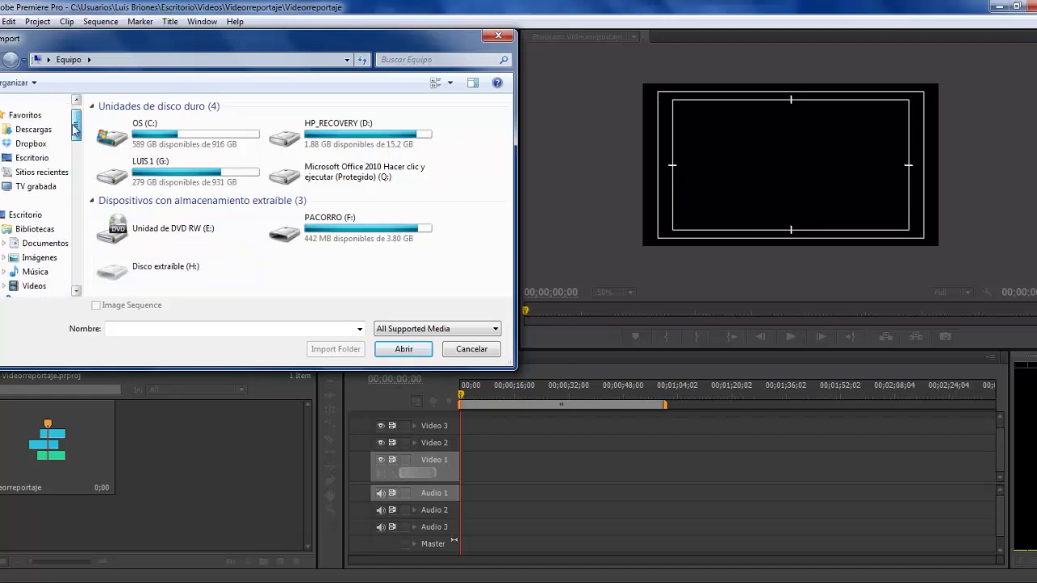
click(45, 165)
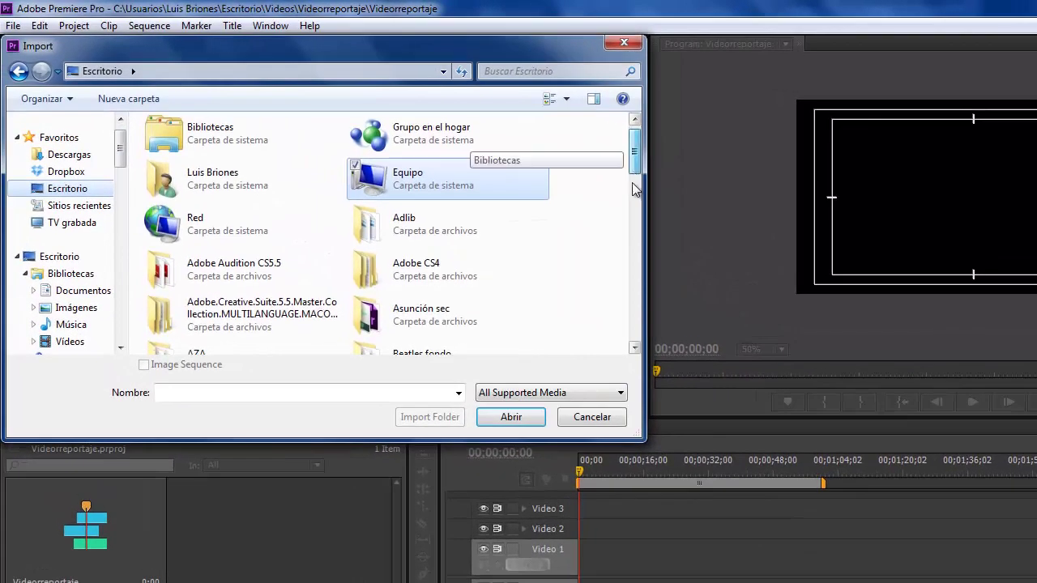
scroll(507, 222, down, 5)
scroll(619, 262, down, 6)
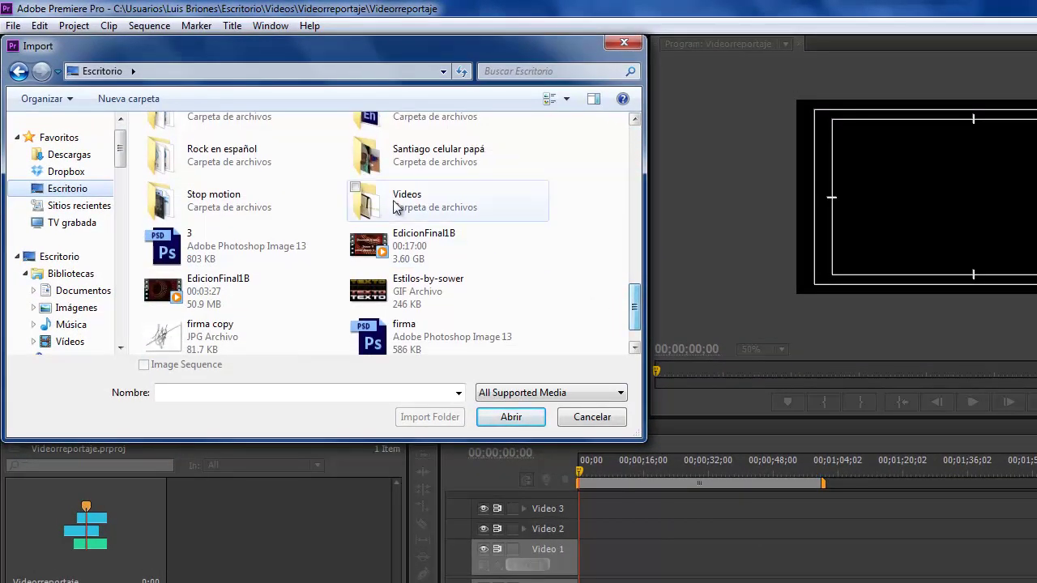
- Import FondoOK.mp3 and 5.Nuestra razón de ser from Videos\Videorreportaje\Audios
click(397, 207)
double_click(397, 207)
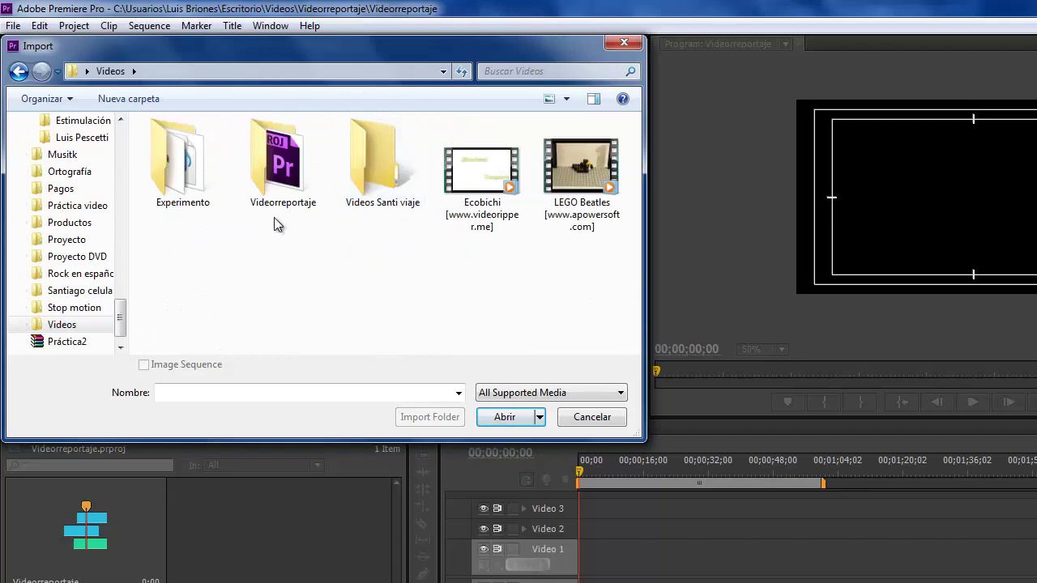
double_click(283, 178)
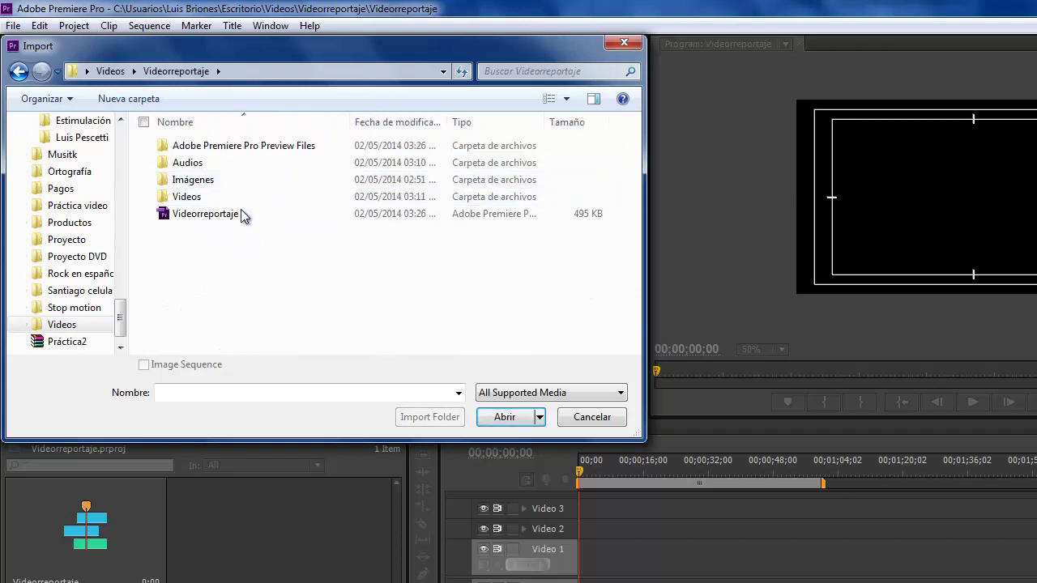
click(224, 168)
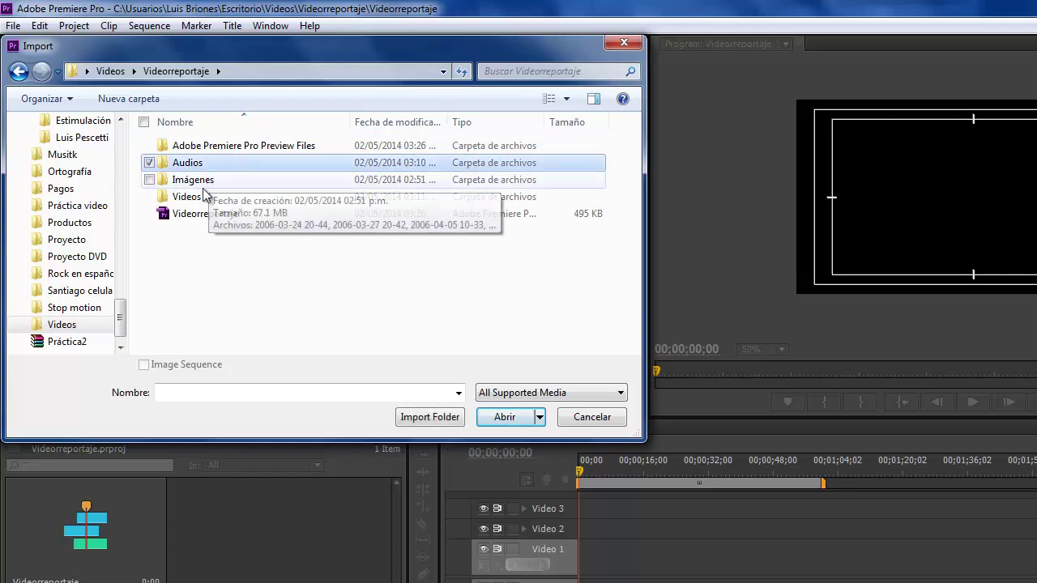
double_click(208, 166)
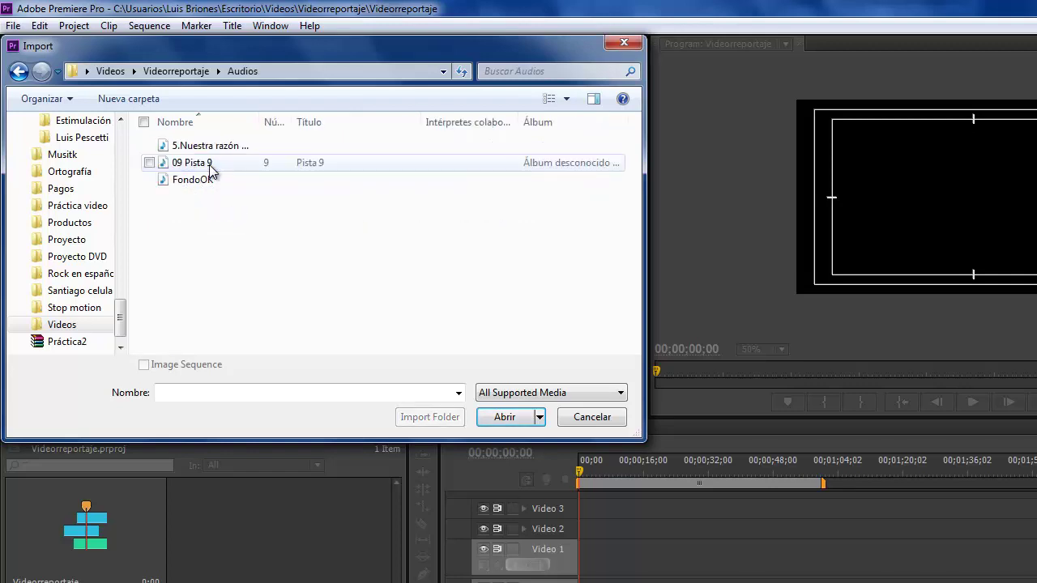
drag(259, 224, 193, 144)
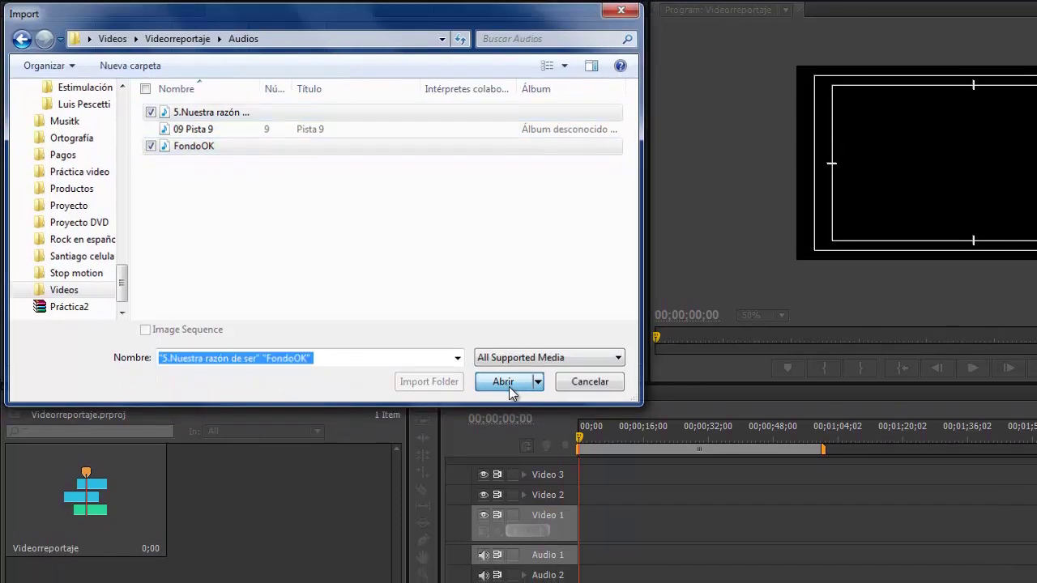
click(504, 416)
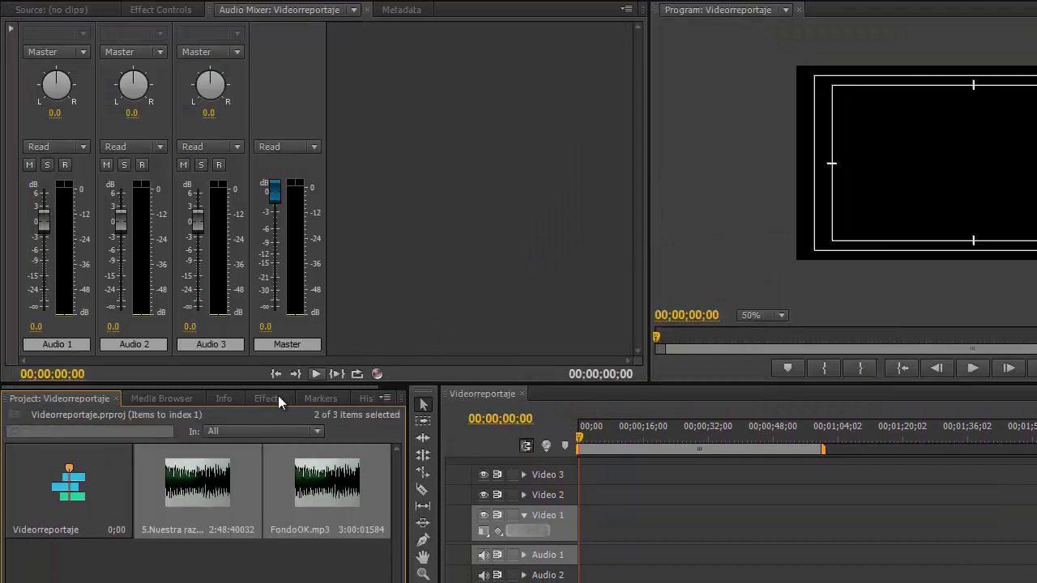
- Import all 24 photos from the Videorreportaje\Imágenes folder
click(12, 4)
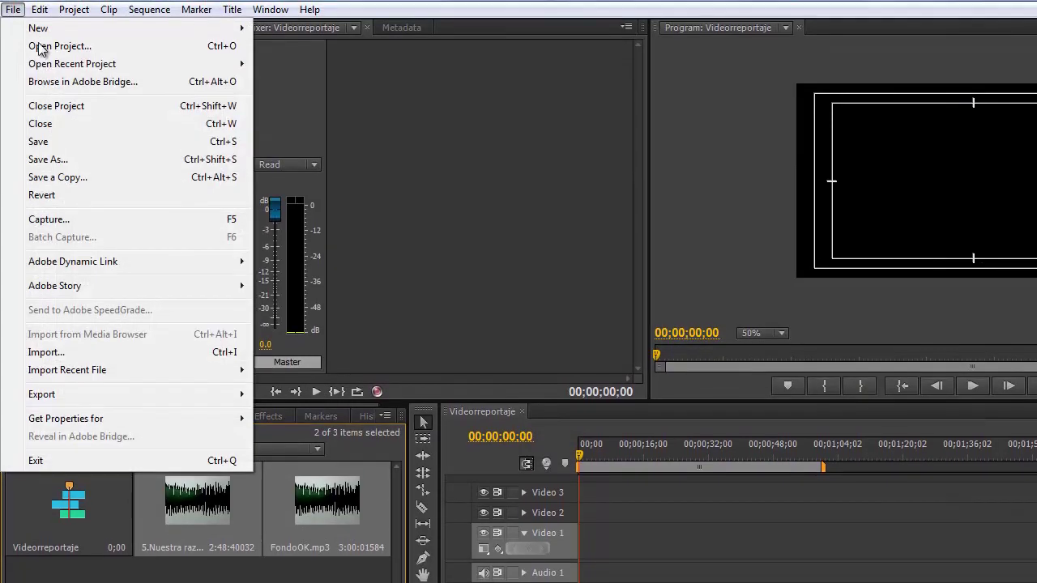
click(37, 365)
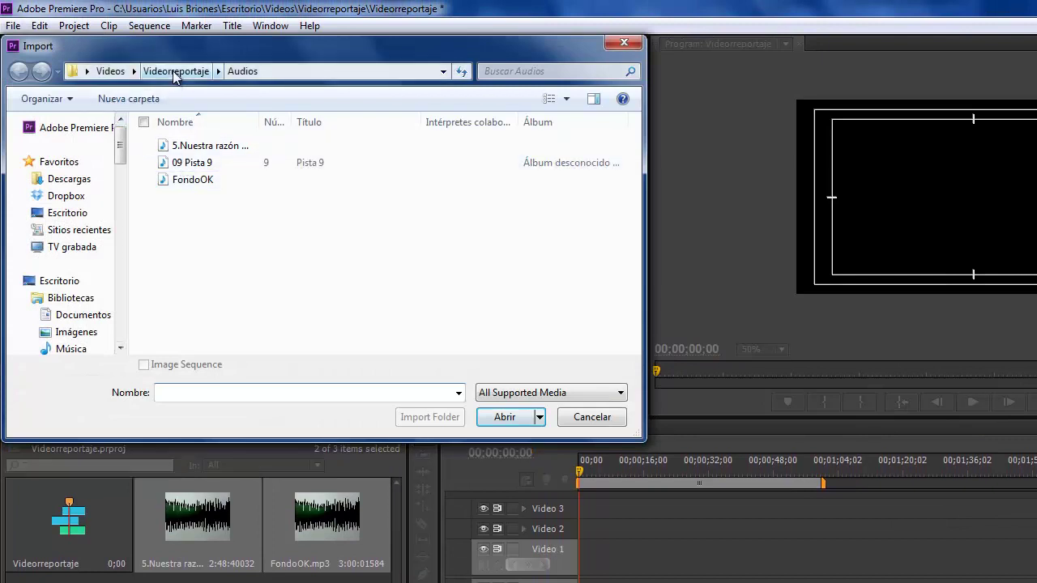
click(174, 71)
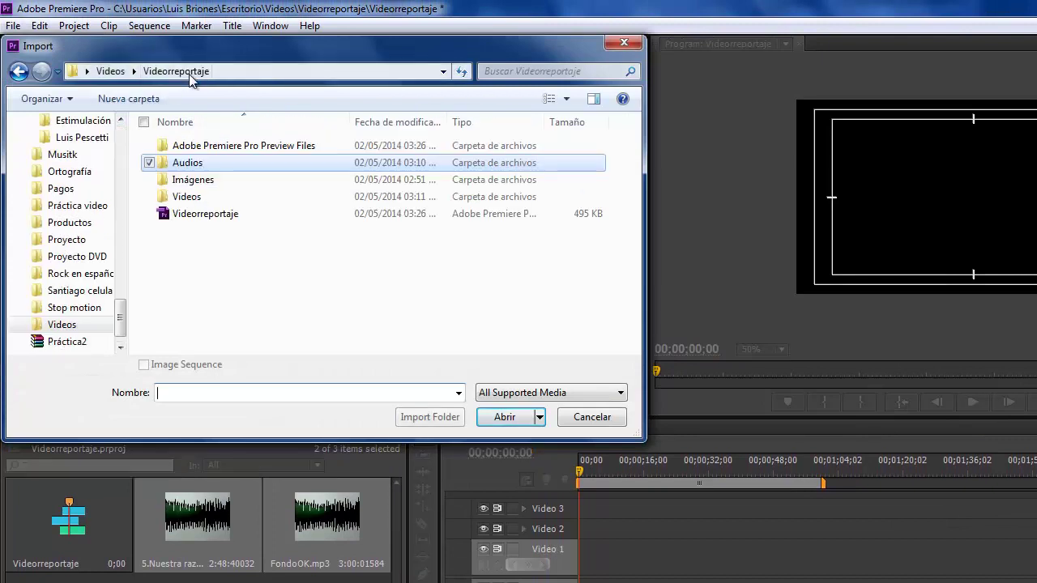
double_click(213, 179)
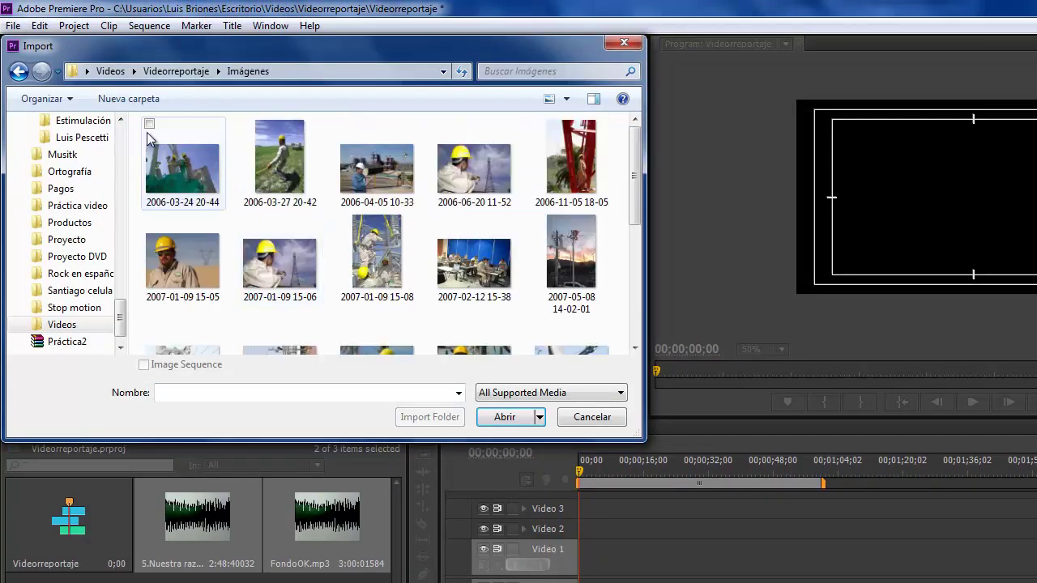
drag(135, 135, 615, 454)
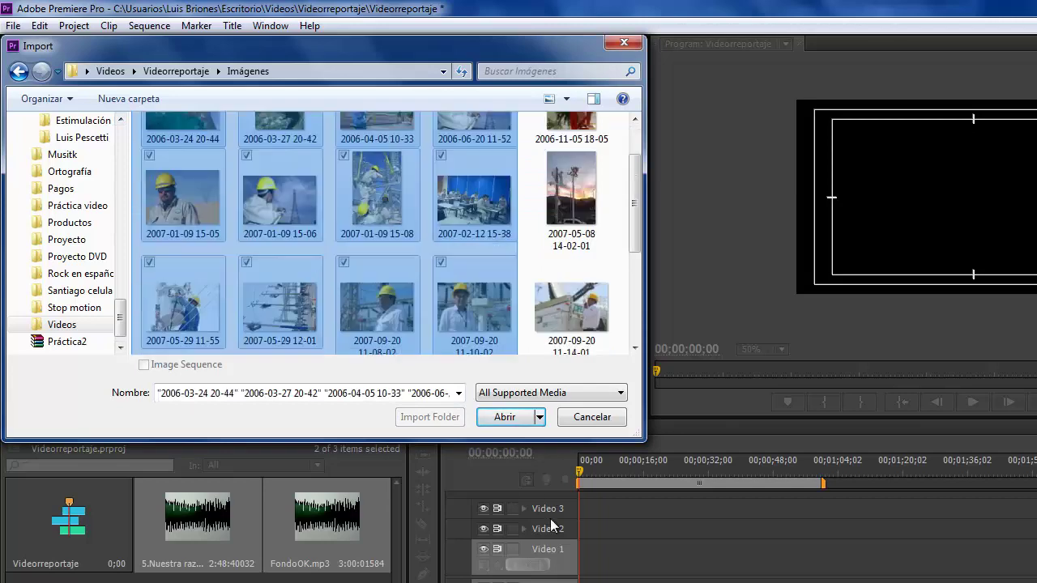
click(505, 418)
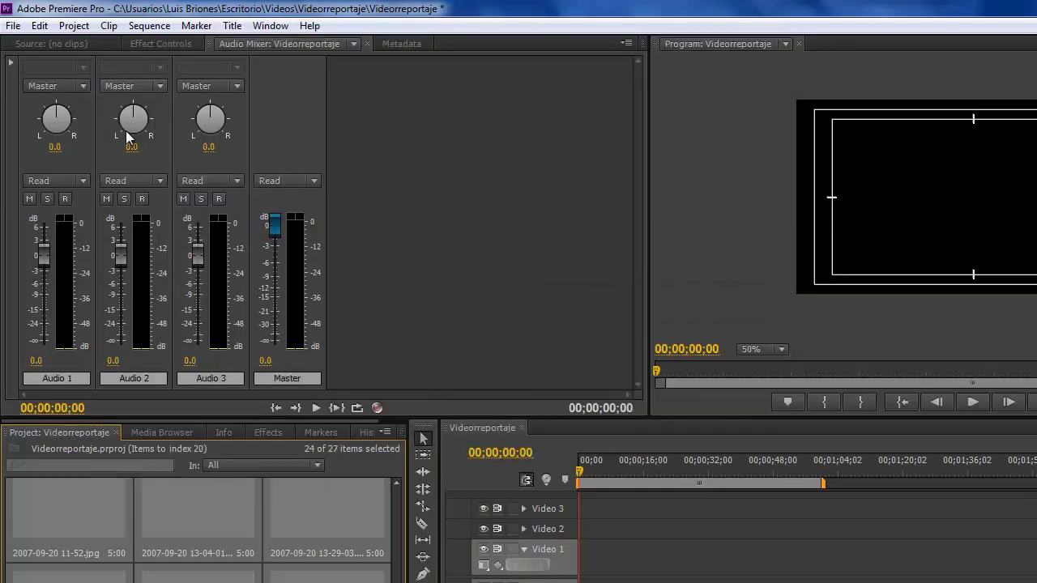
- Import Sequence 01.wmv from the Videorreportaje\Videos folder
click(13, 25)
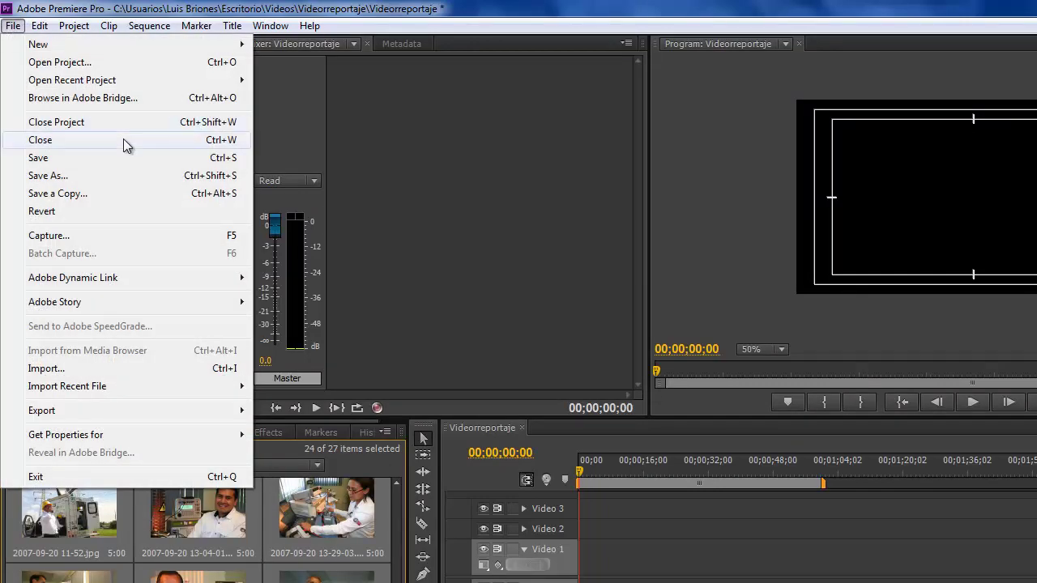
click(89, 368)
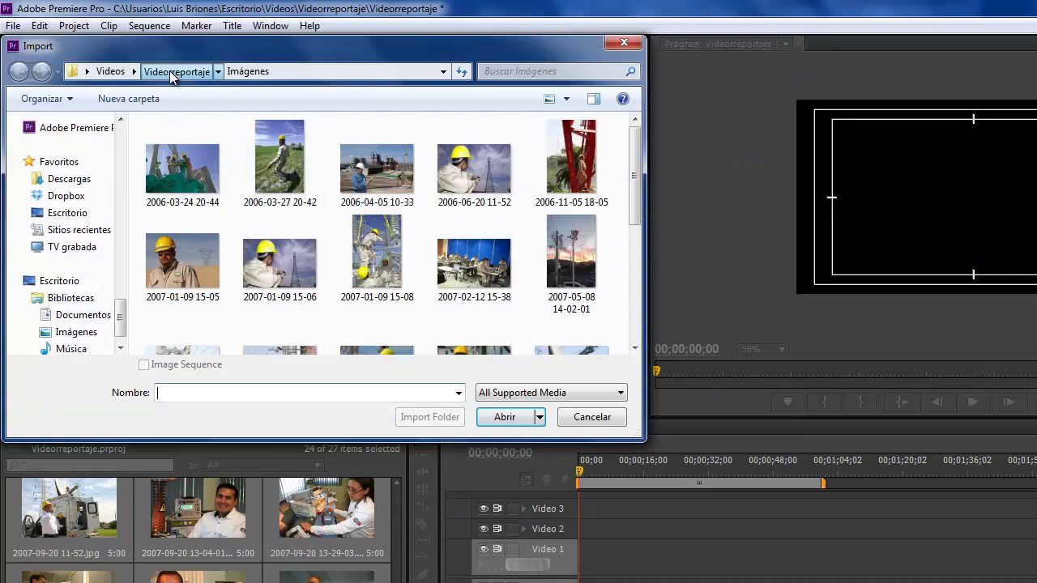
click(176, 71)
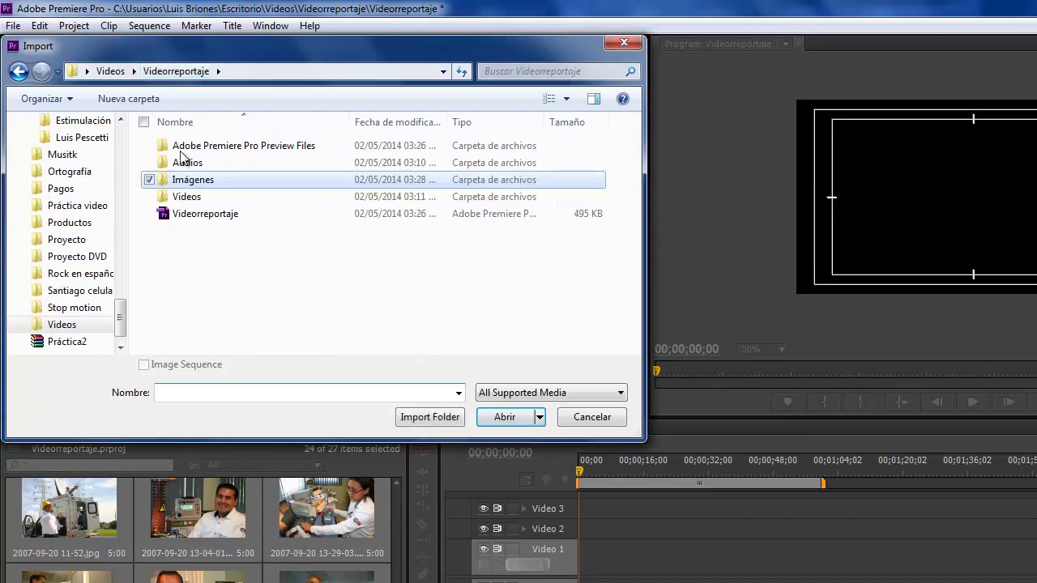
double_click(186, 197)
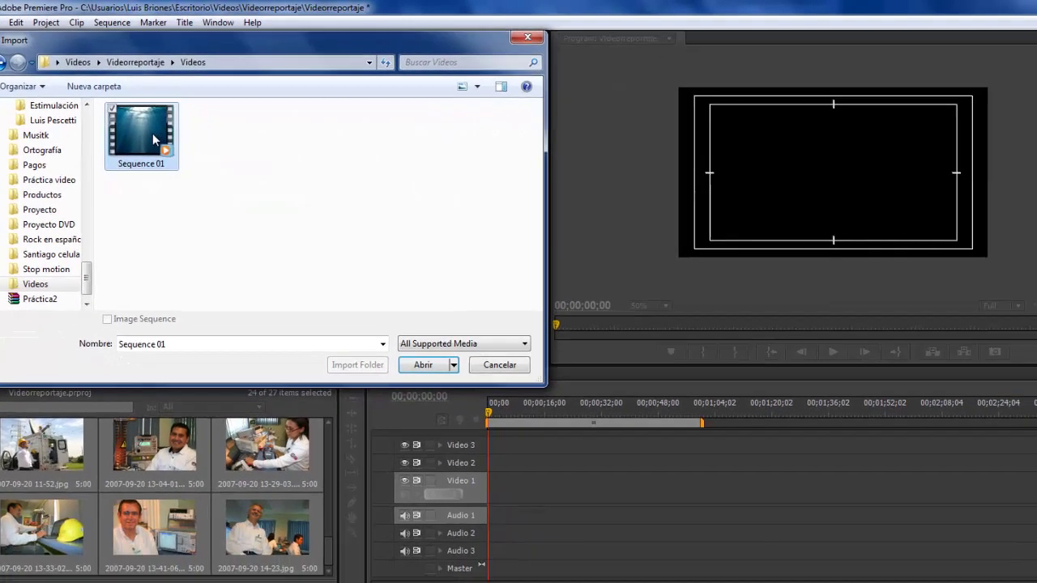
double_click(156, 140)
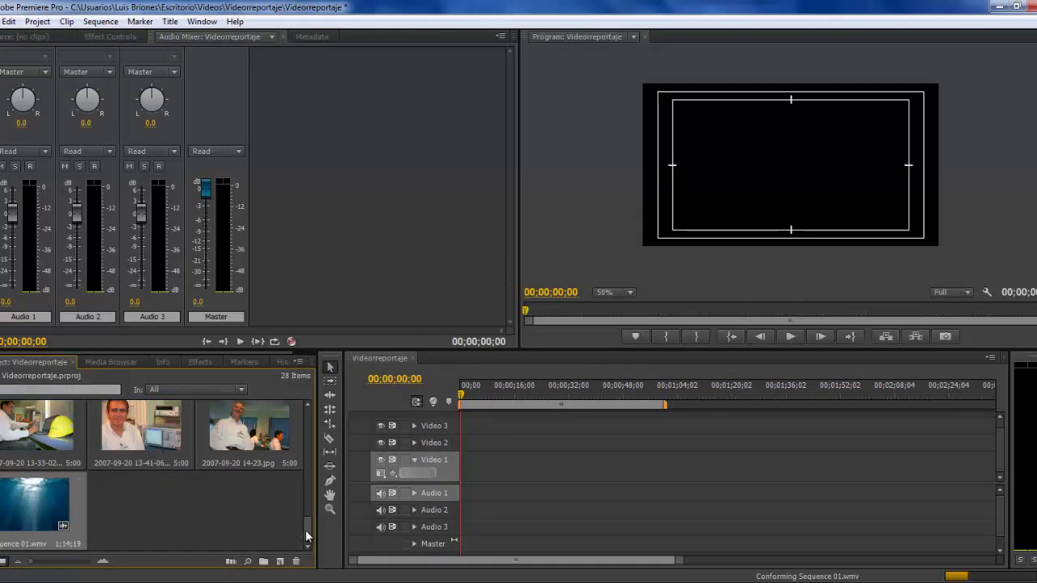
- Place 5.Nuestra razón de ser.mp3 on Audio 1 and slide it near the sequence start
mouse_move(307, 535)
mouse_down()
mouse_move(322, 416)
mouse_move(301, 546)
mouse_move(312, 425)
mouse_up()
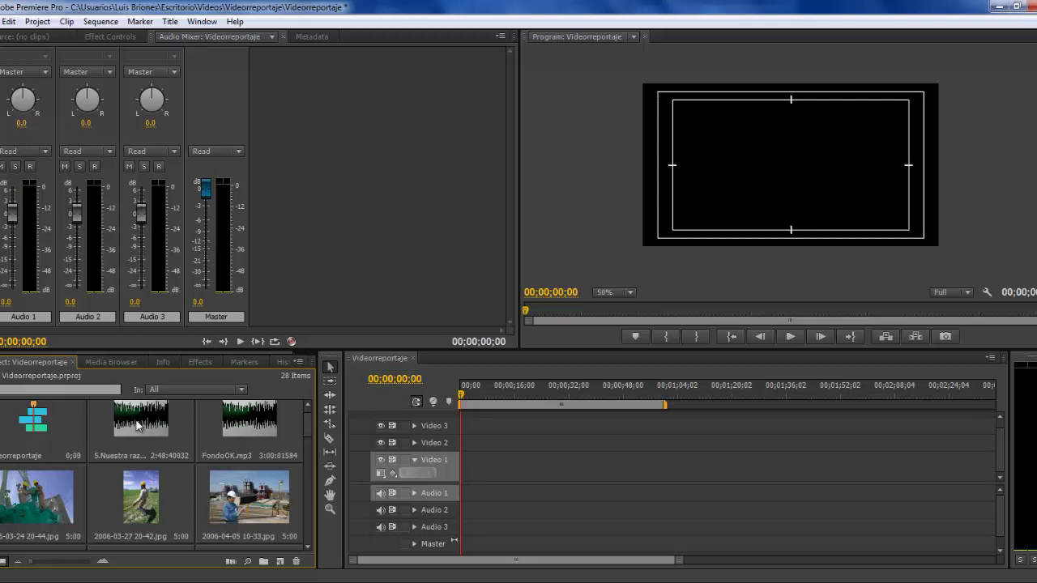
drag(138, 427, 483, 507)
scroll(564, 560, down, 3)
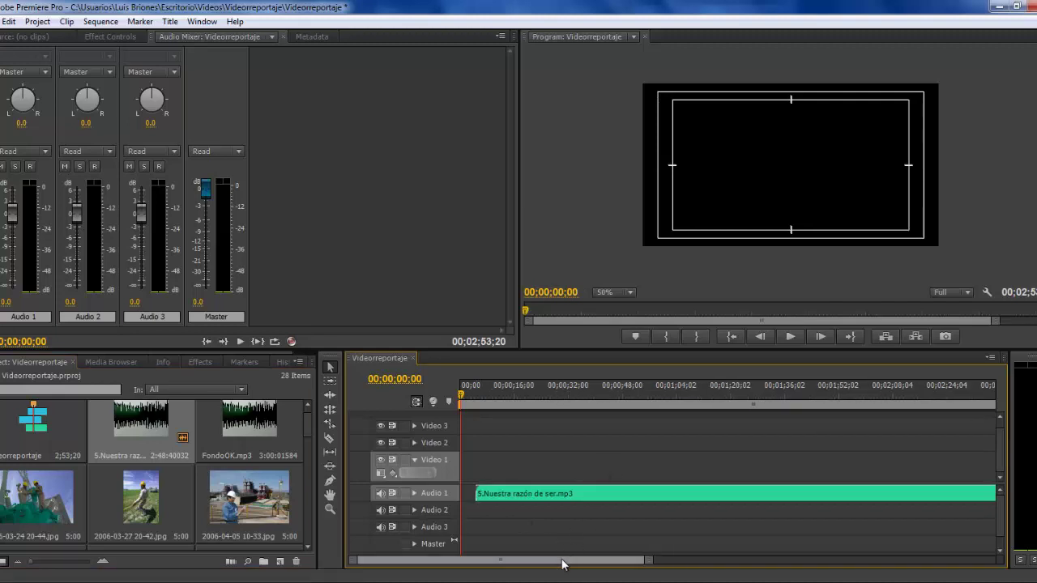
scroll(563, 561, down, 2)
scroll(563, 561, down, 2)
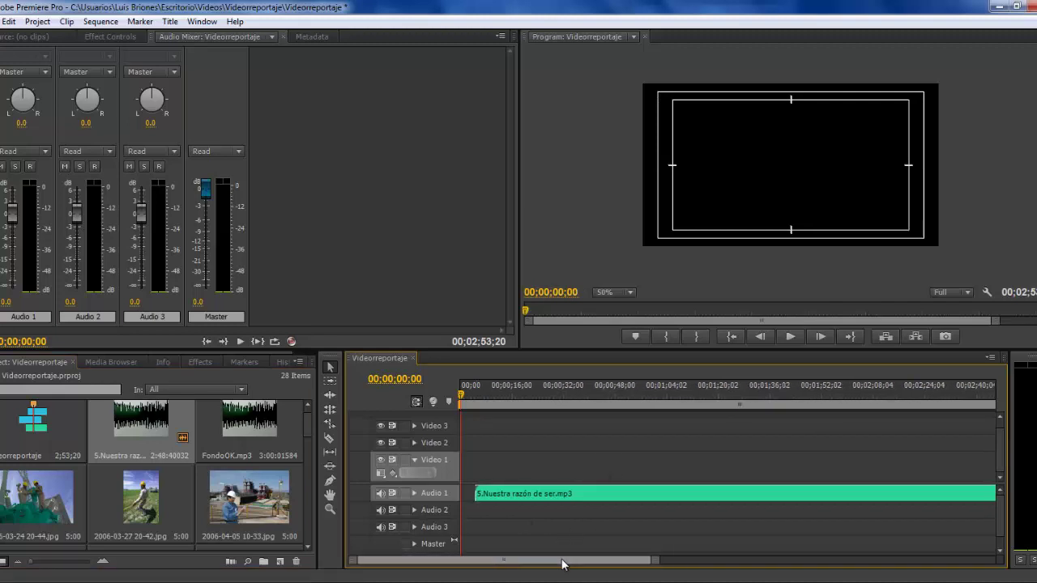
scroll(563, 560, down, 2)
scroll(563, 561, down, 1)
scroll(563, 560, down, 1)
scroll(563, 561, down, 1)
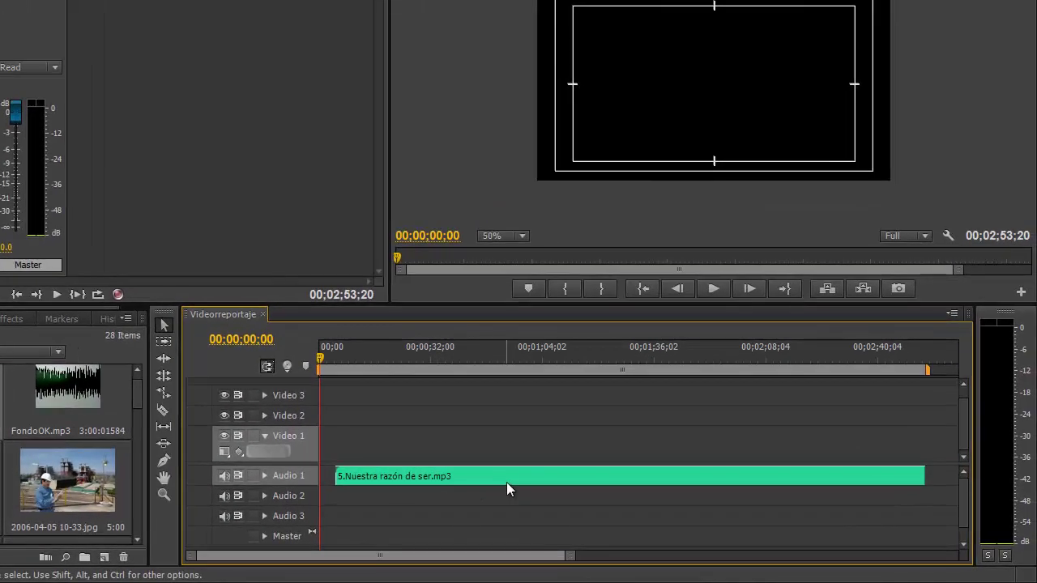
mouse_move(507, 483)
mouse_down()
mouse_move(495, 477)
mouse_move(508, 477)
mouse_up()
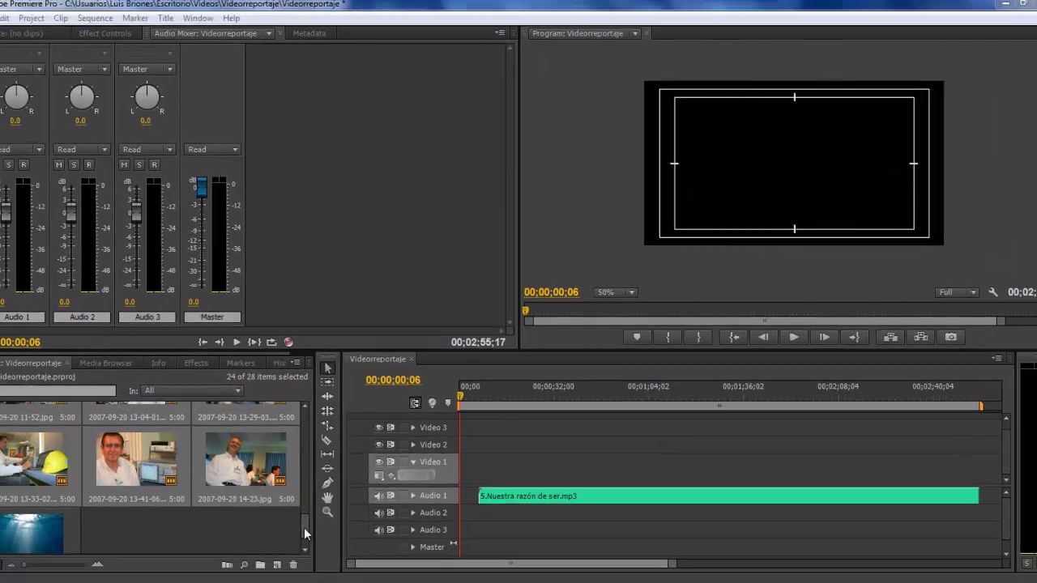
drag(265, 577, 316, 413)
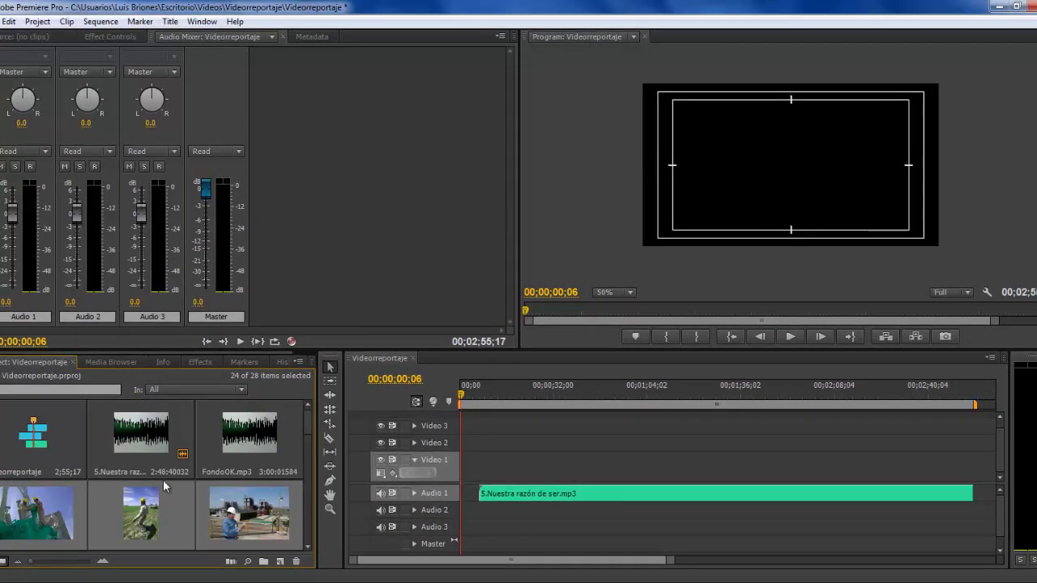
- Lay the 24 imported photos onto Video 1 above the song, shifted slightly later
click(54, 513)
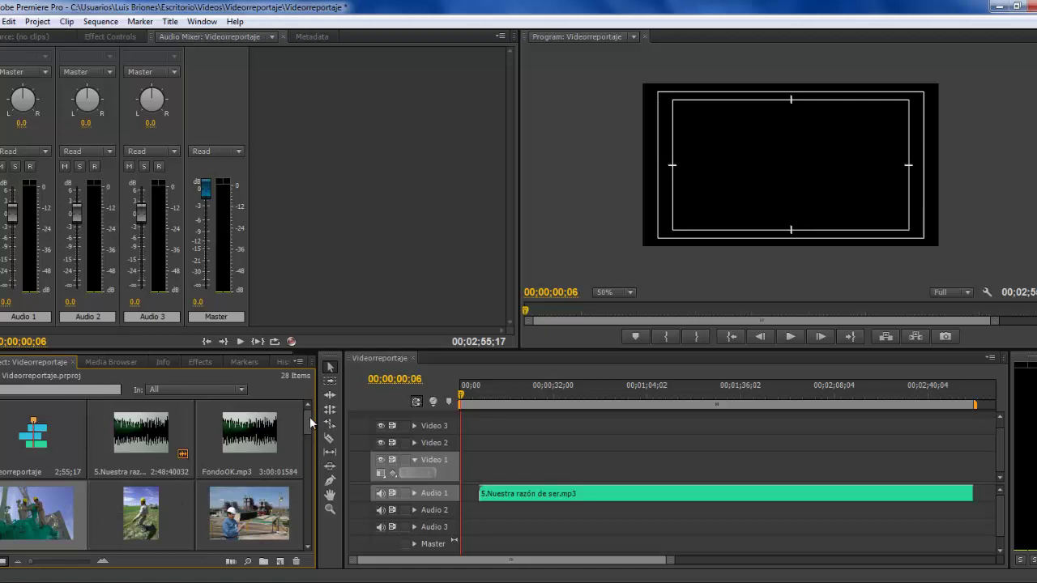
drag(310, 424, 313, 534)
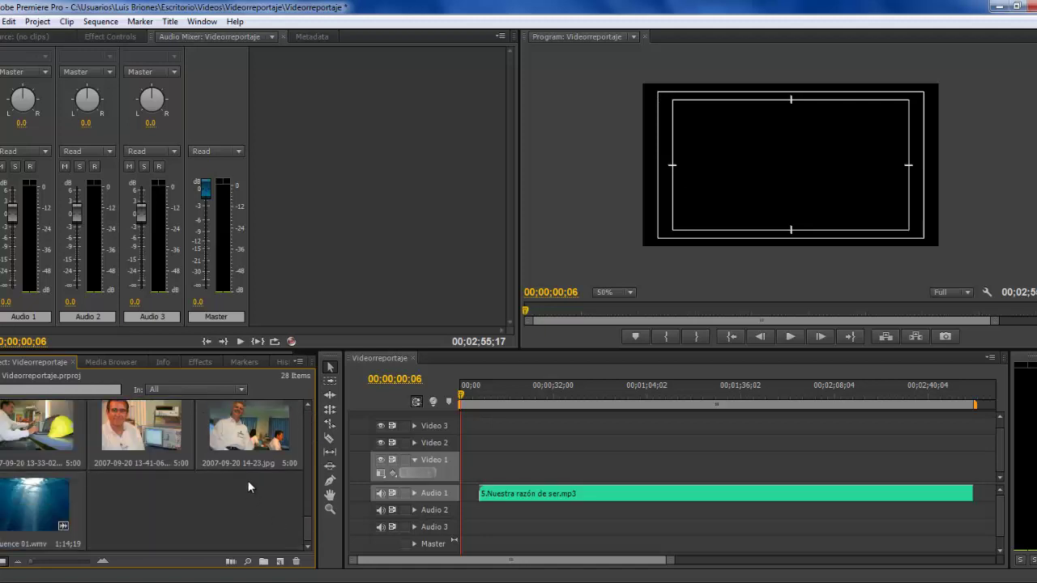
shift+click(252, 443)
drag(148, 438, 810, 474)
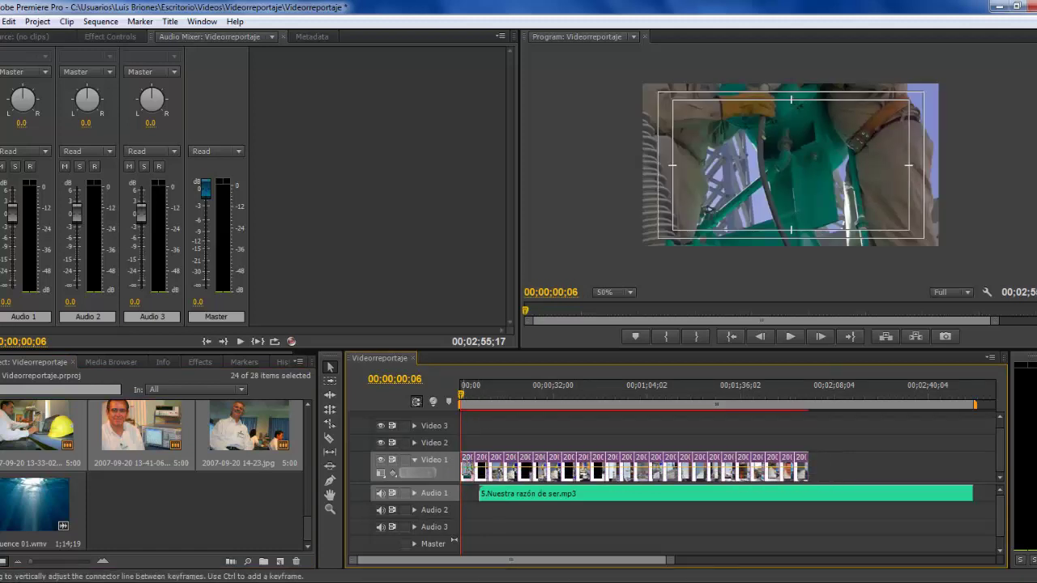
mouse_move(471, 478)
mouse_down()
mouse_move(529, 485)
mouse_move(512, 478)
mouse_up()
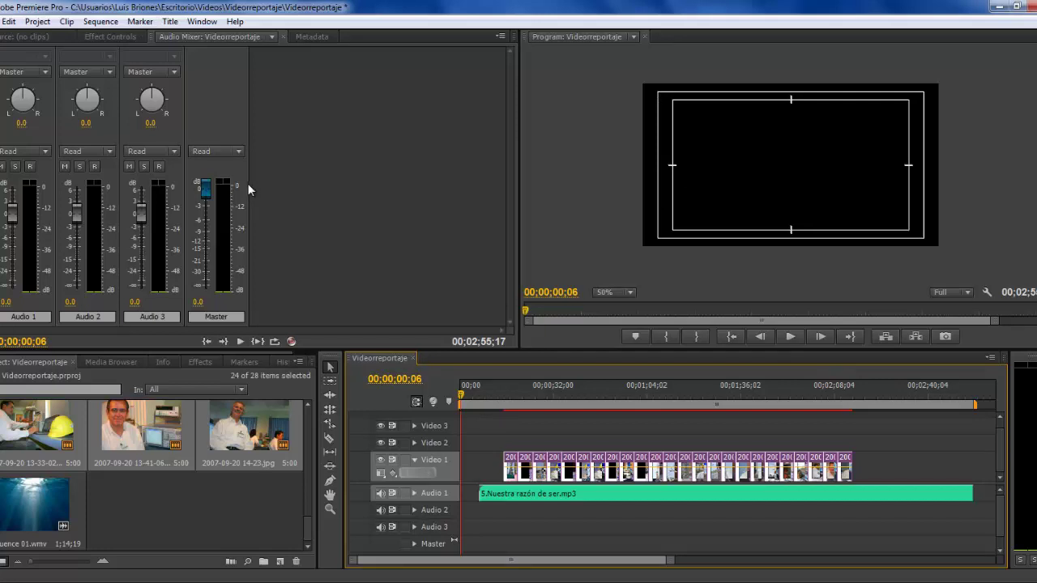
- Set the photo clips' duration to 00;00;03;296 with Ripple Edit, extending the sequence to 00;03;02;09
click(68, 22)
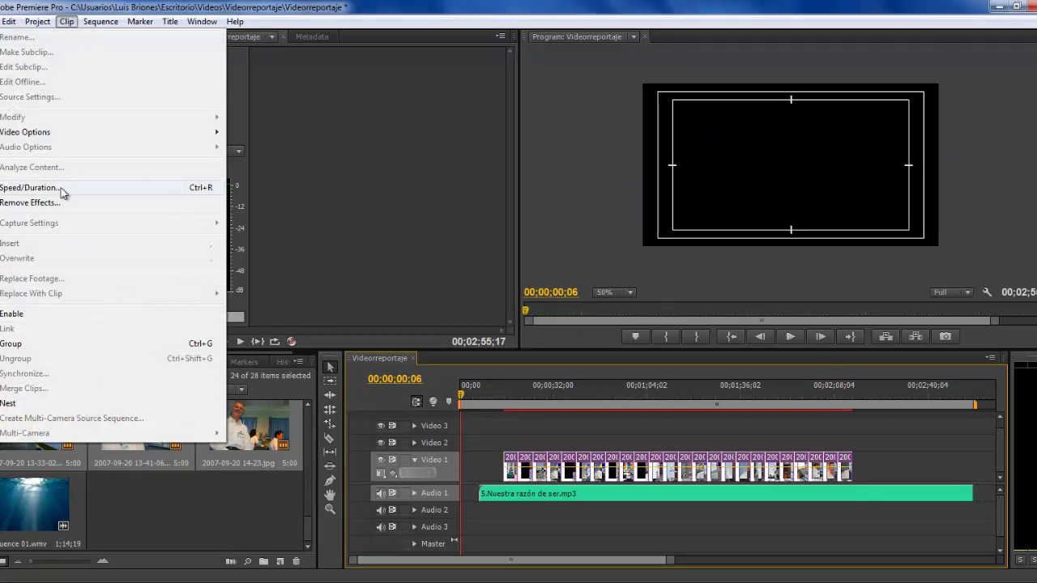
click(32, 187)
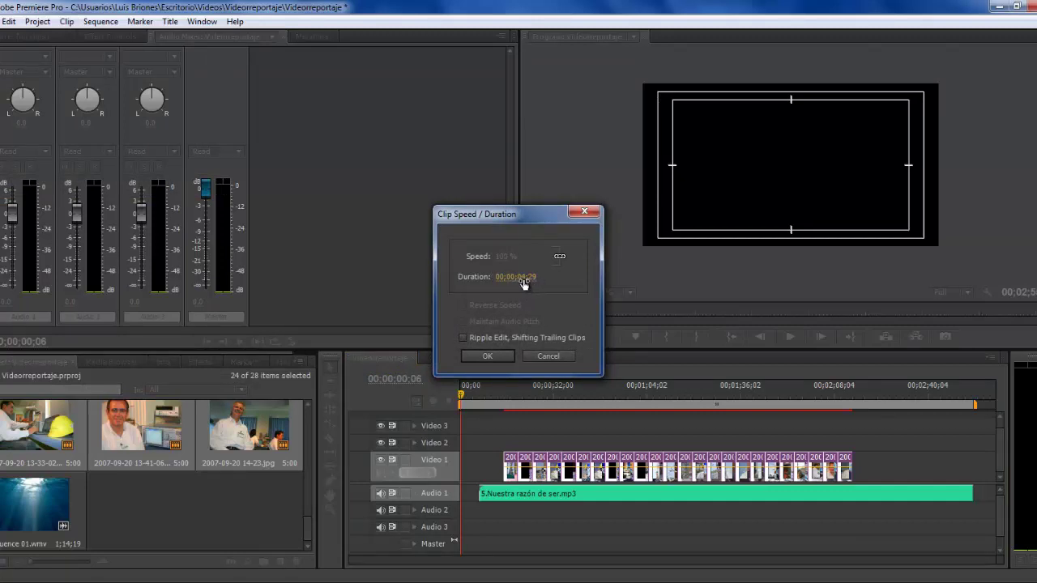
click(524, 277)
text(00;00;03;29)
text(6)
click(486, 356)
click(67, 21)
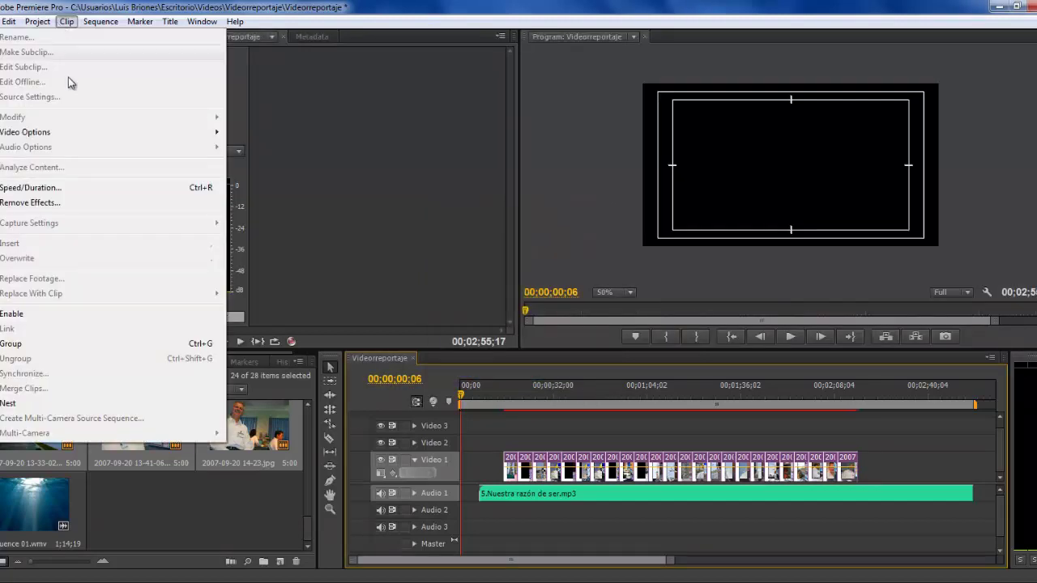
click(64, 188)
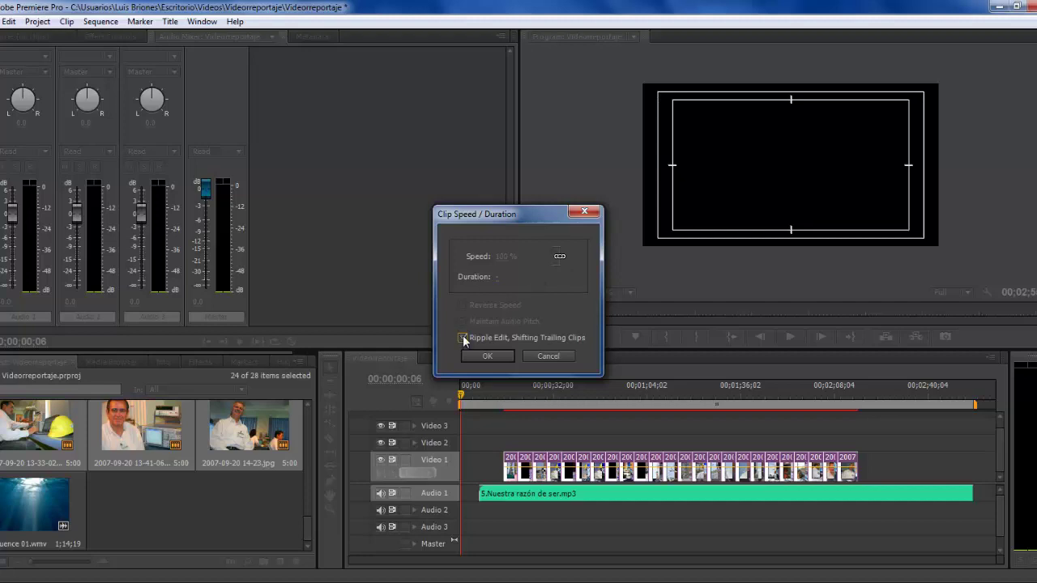
click(496, 276)
key(Return)
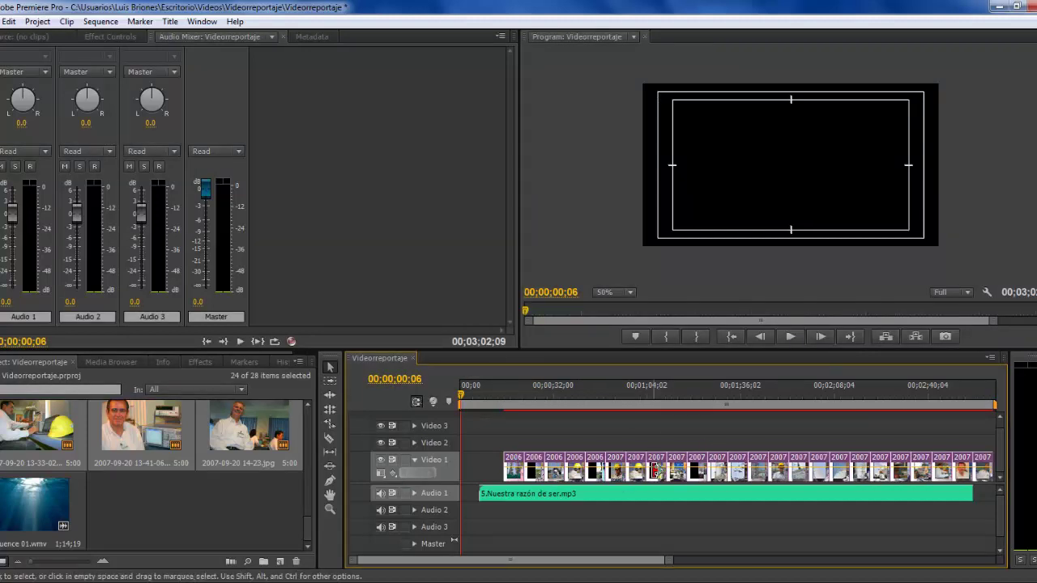
- Delete the gap before the photo clips and put the playhead at 00;00;04;12
click(472, 469)
key(Delete)
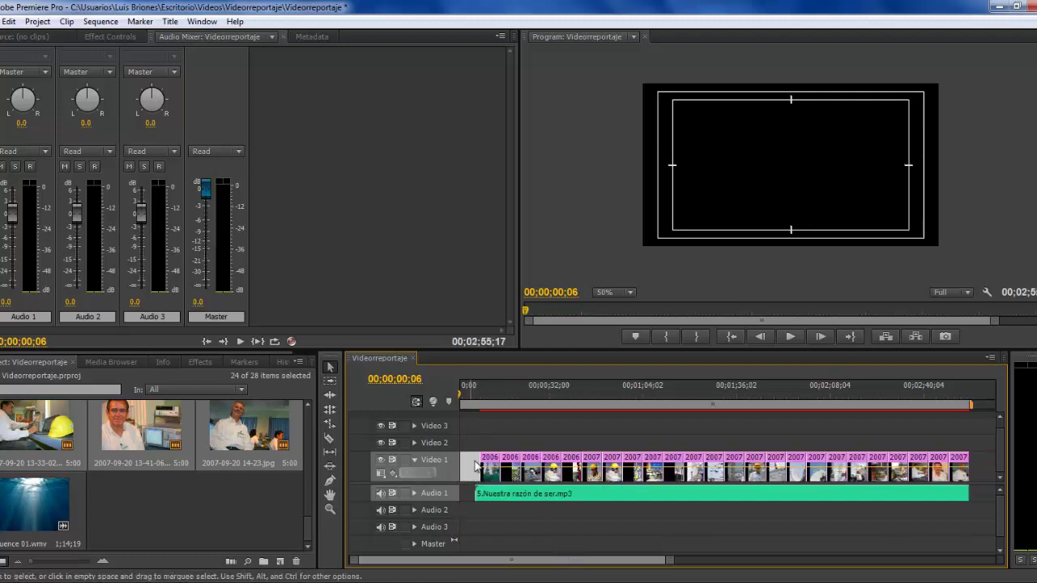
click(478, 396)
click(478, 396)
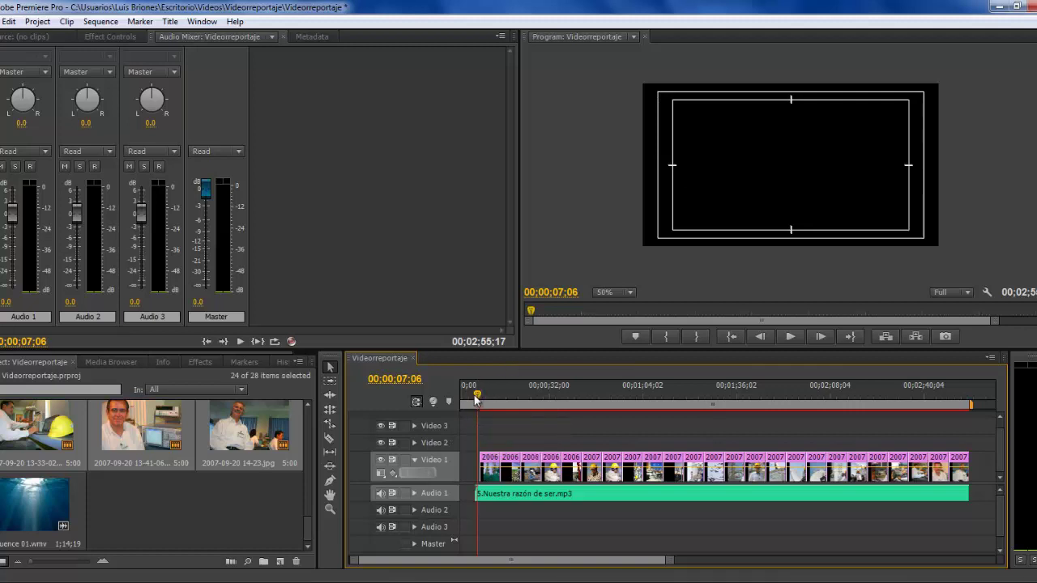
click(468, 397)
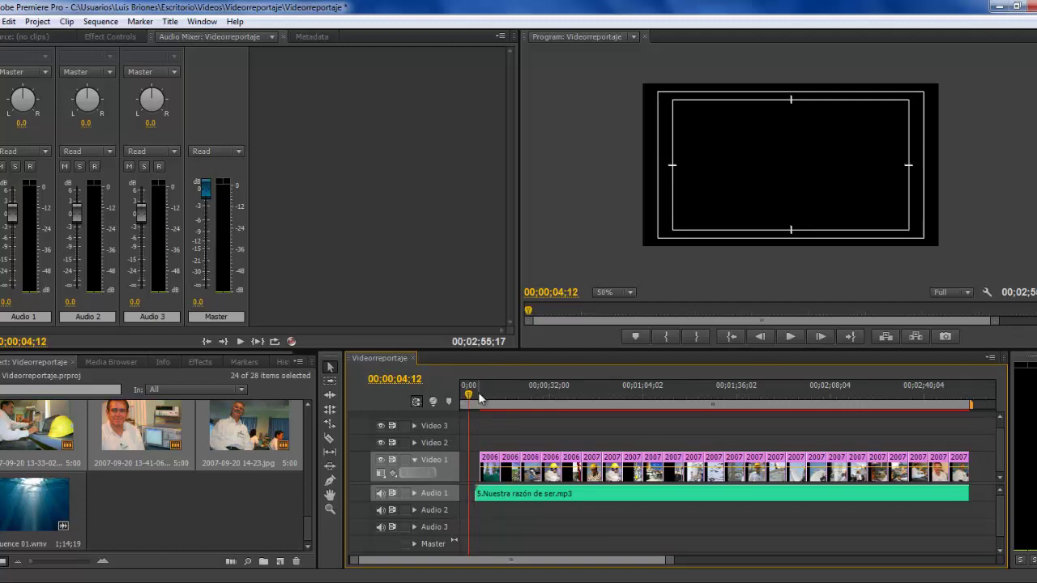
- Preview the sequence playback, stopping at 00;00;24;02
click(791, 337)
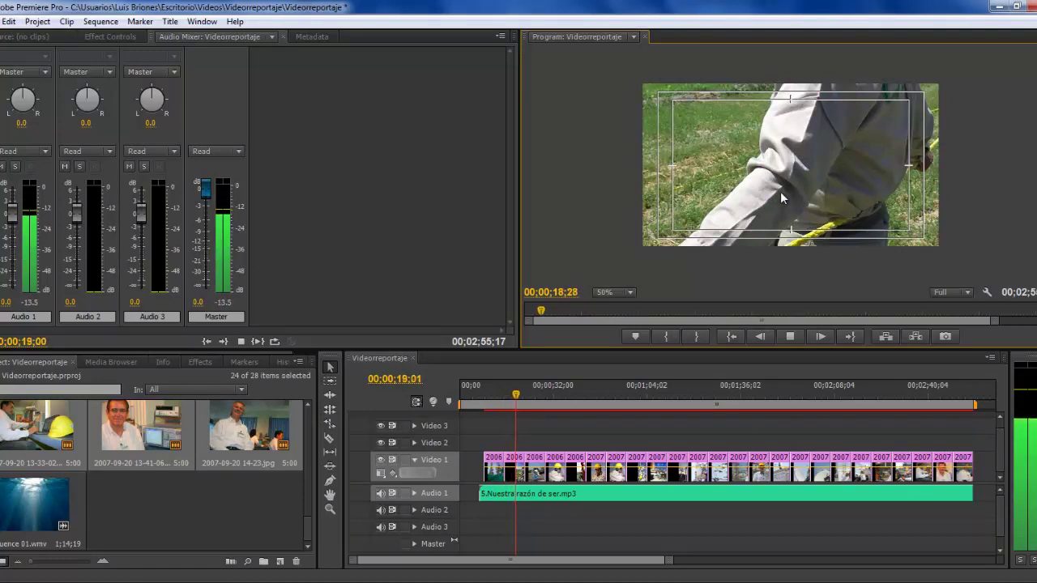
click(789, 336)
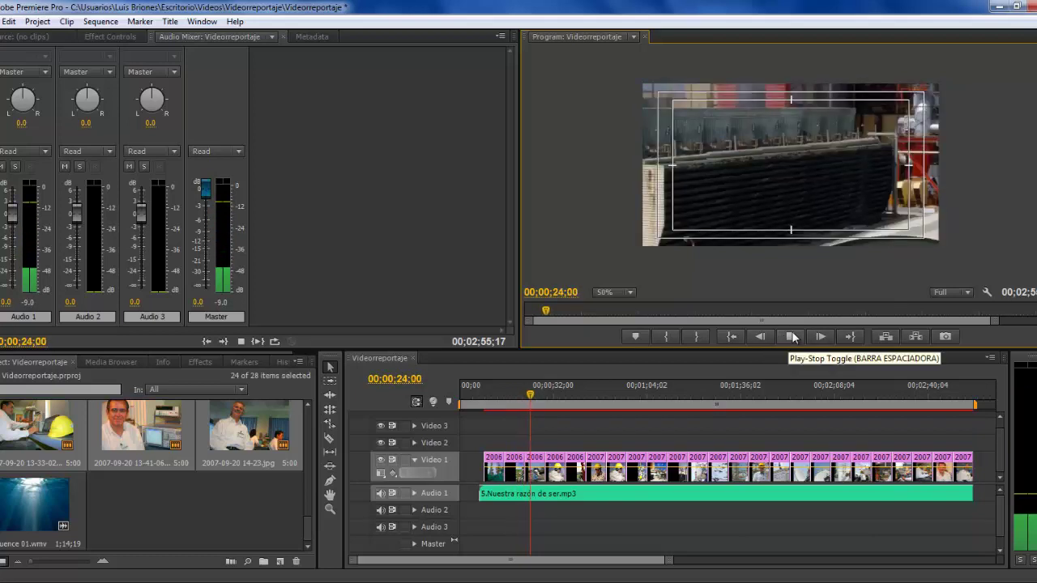
click(988, 469)
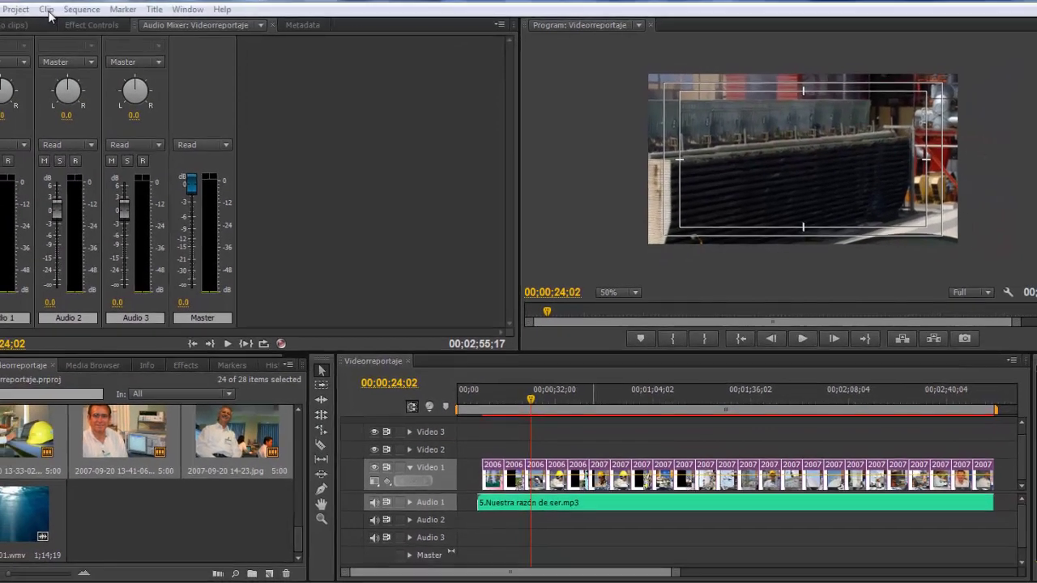
- Scale the Video 1 photo clips to the frame size and play the sequence to check them
click(70, 26)
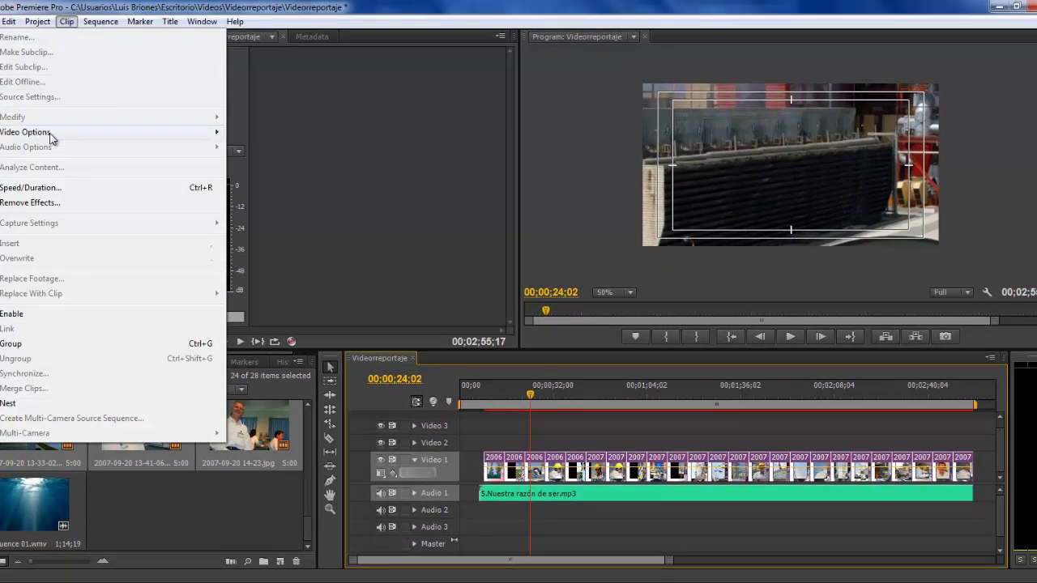
mouse_move(51, 136)
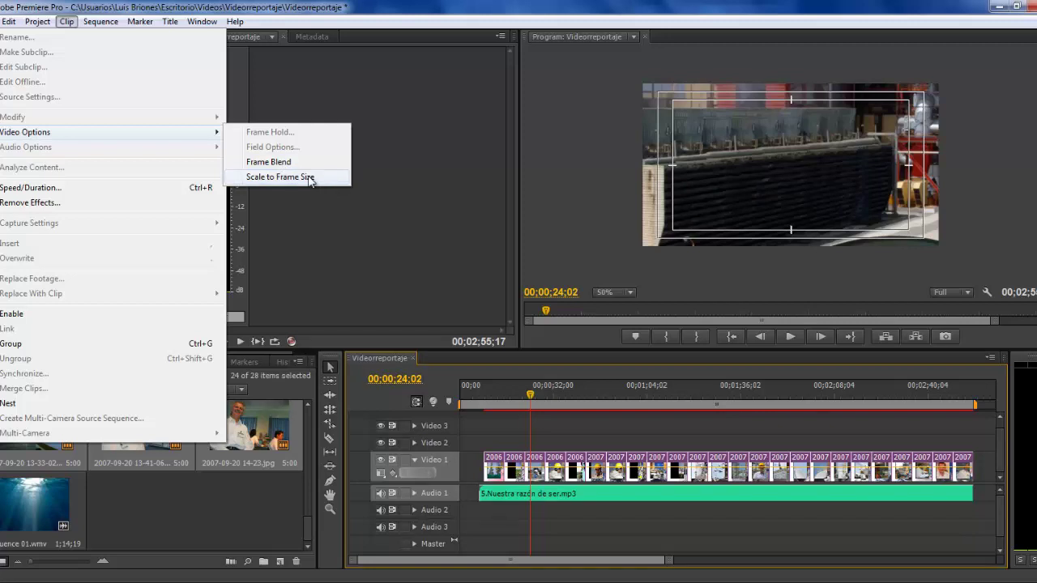
click(308, 176)
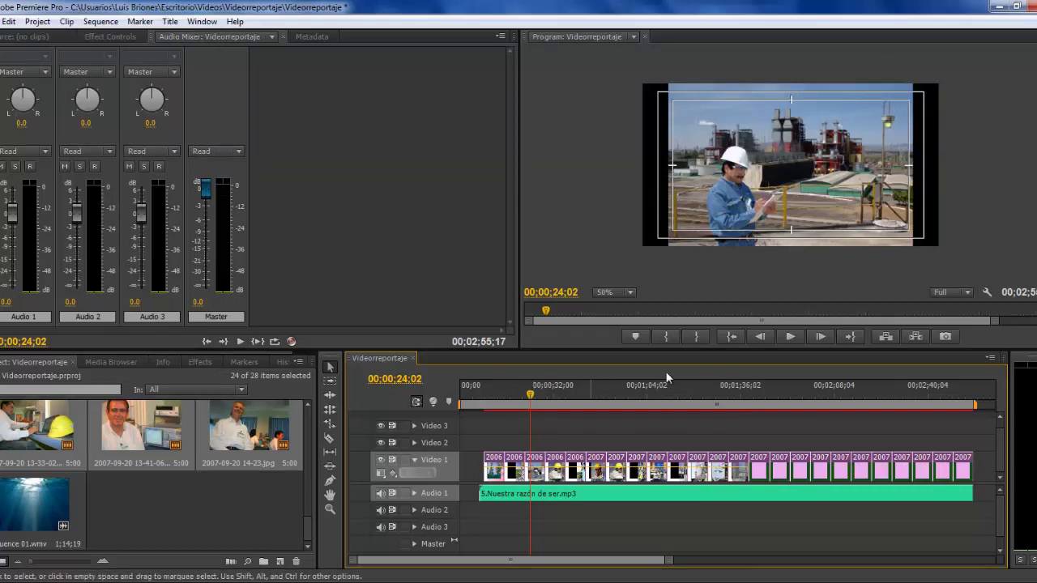
click(790, 336)
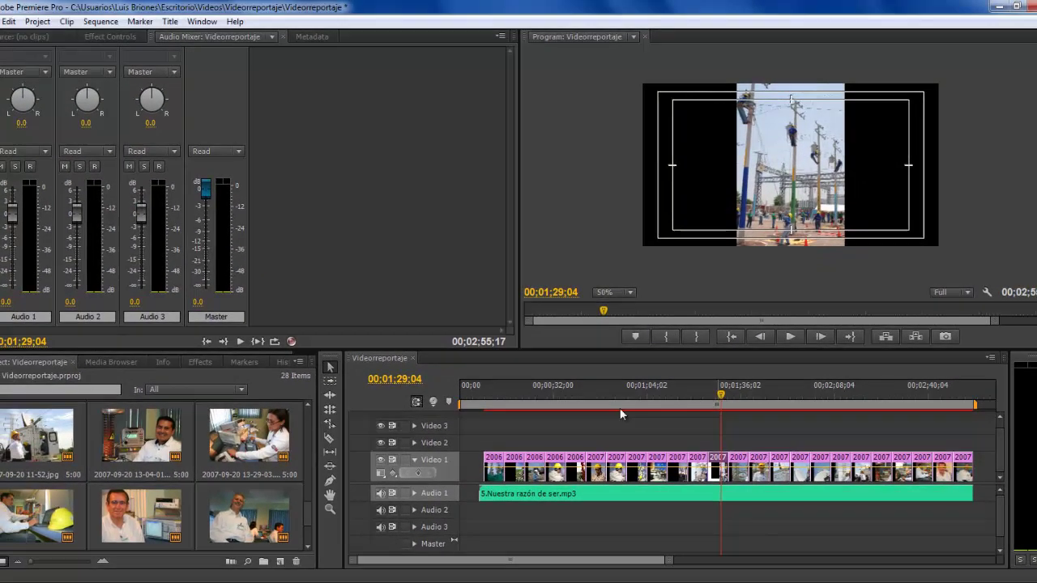
key(Home)
key(space)
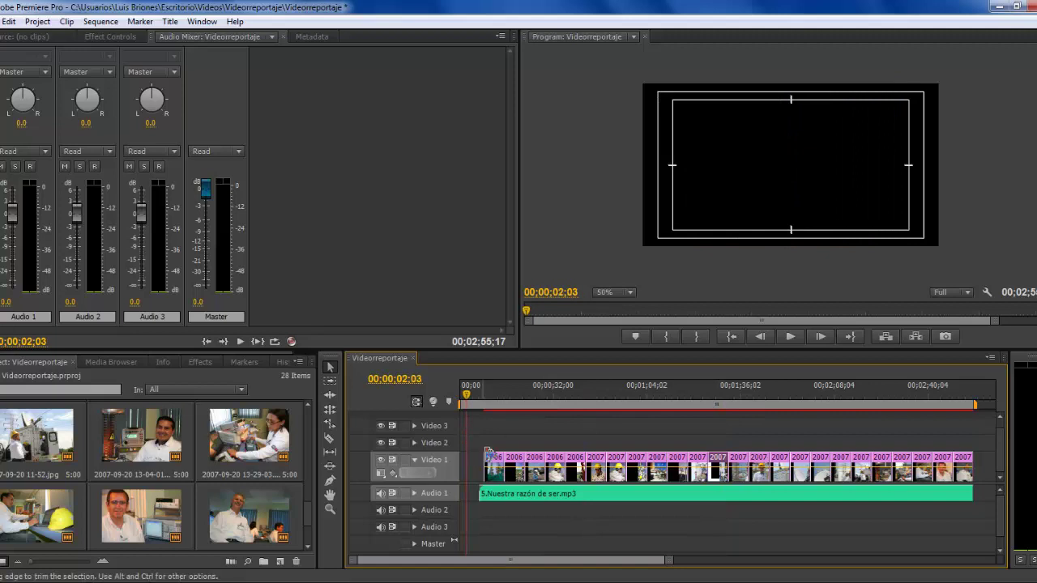
click(493, 475)
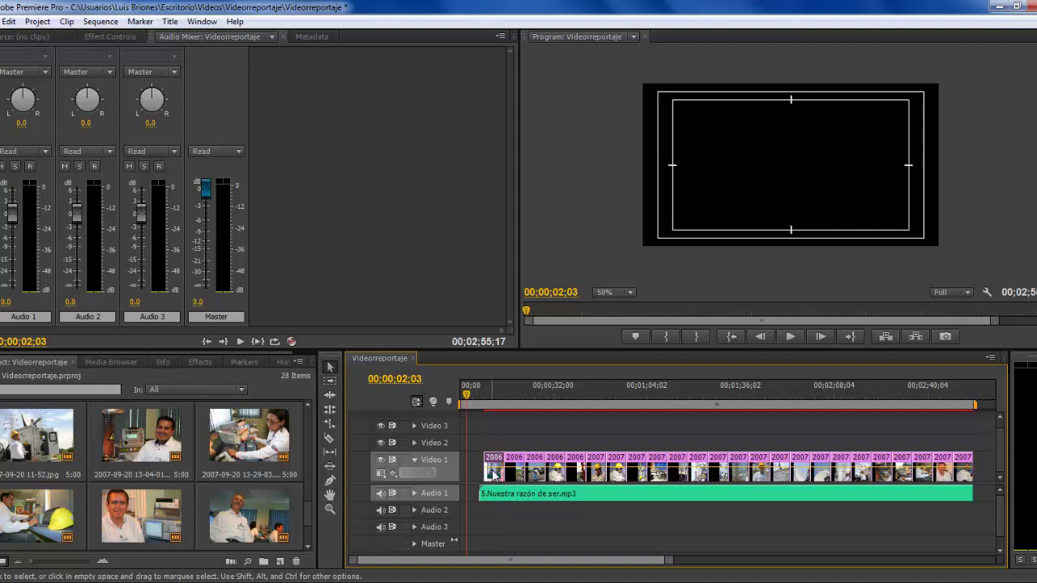
double_click(494, 476)
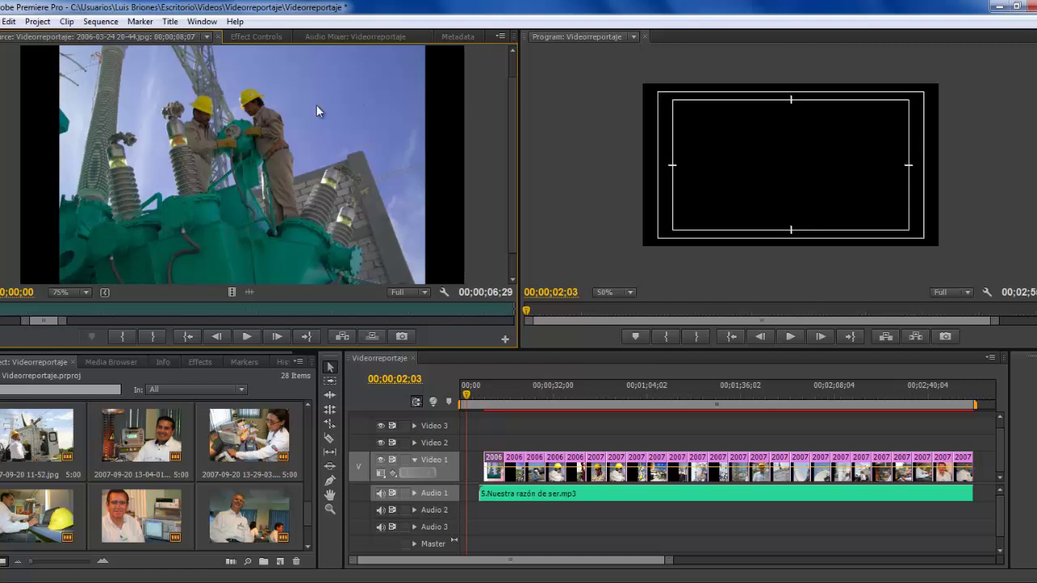
- Show the first photo's Motion settings in Effect Controls and play from about 00;00;08;04
click(247, 37)
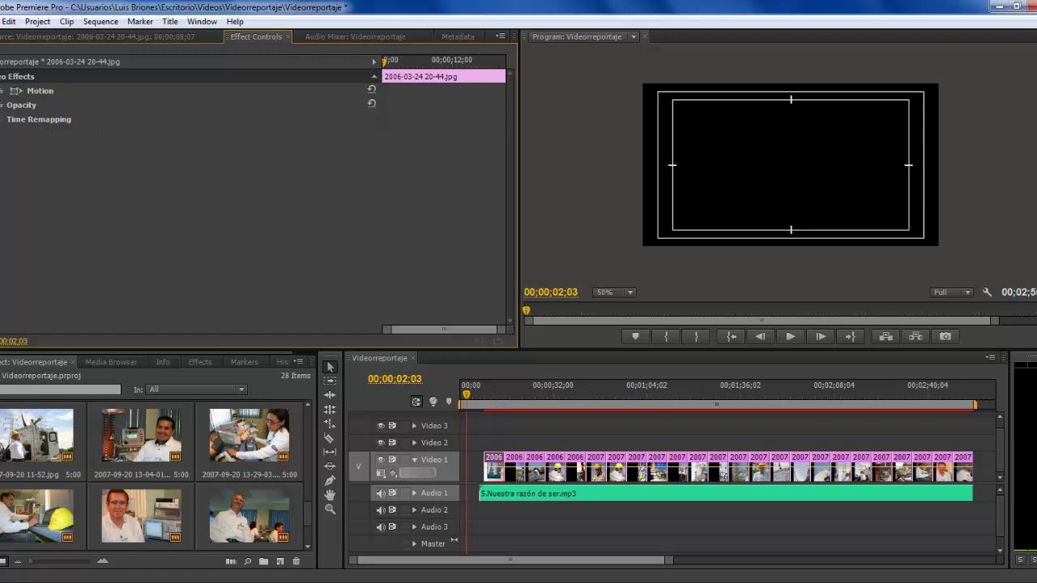
click(3, 91)
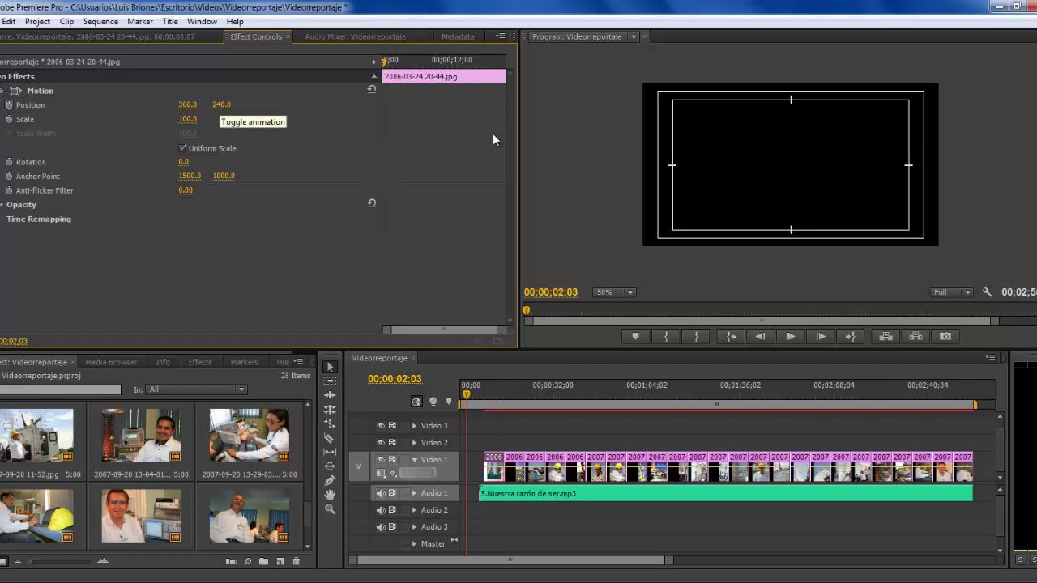
click(469, 394)
drag(469, 394, 483, 399)
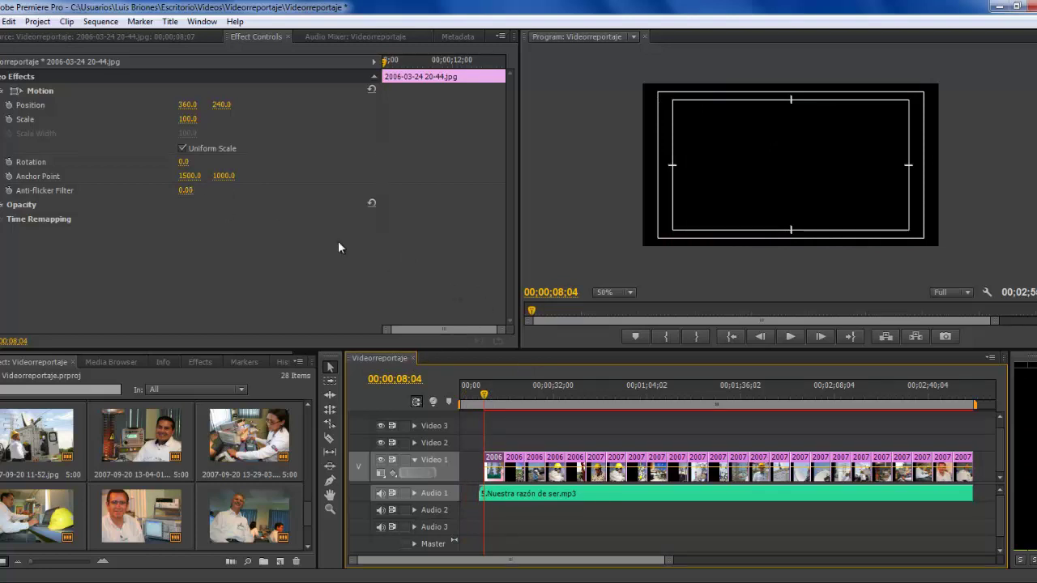
key(space)
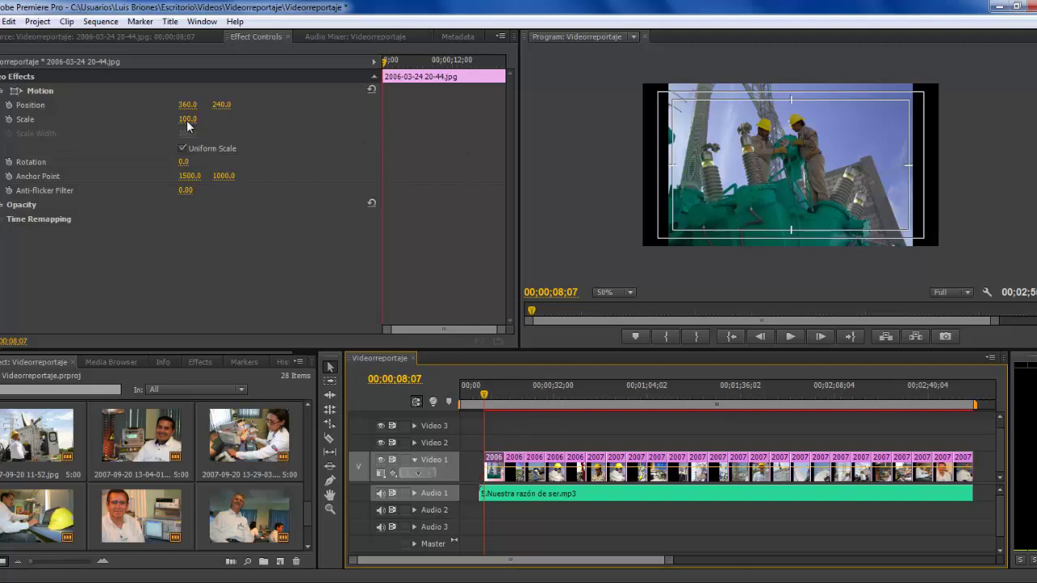
- Enable Position and Scale keyframing and enlarge the first photo to 142.5 at 00;00;08;07
click(10, 105)
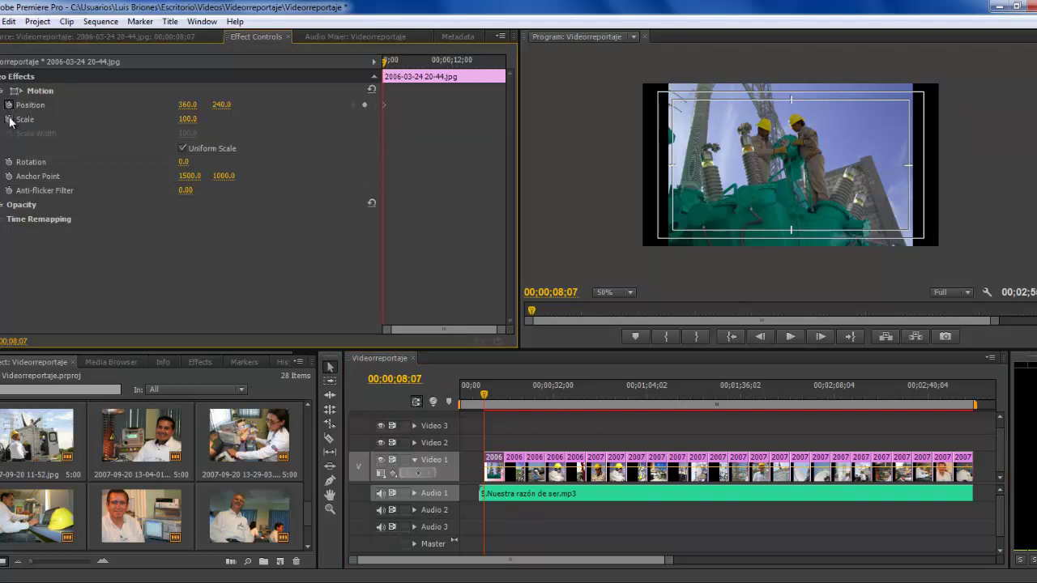
click(10, 119)
click(722, 173)
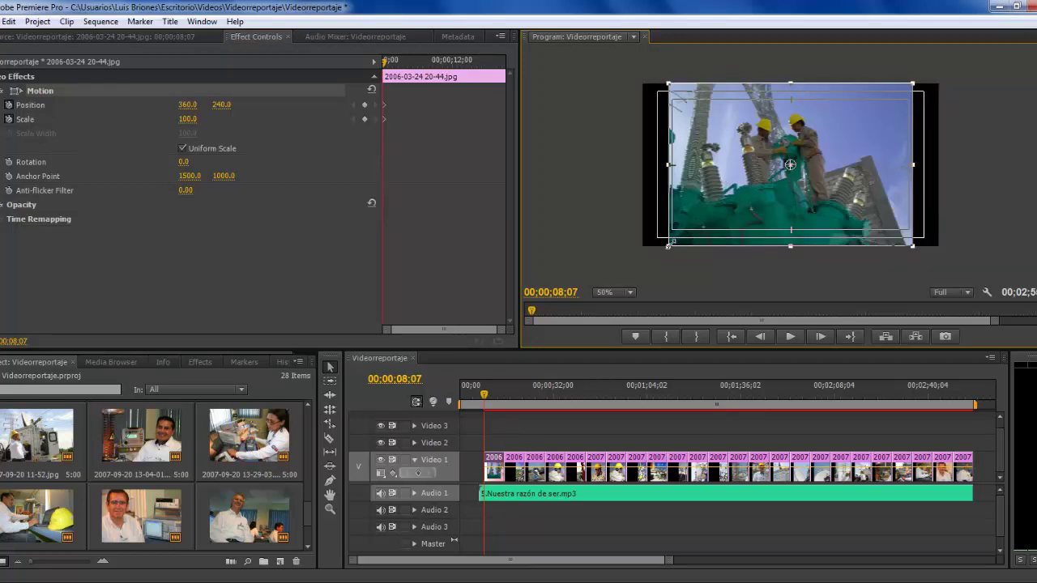
drag(669, 245, 638, 280)
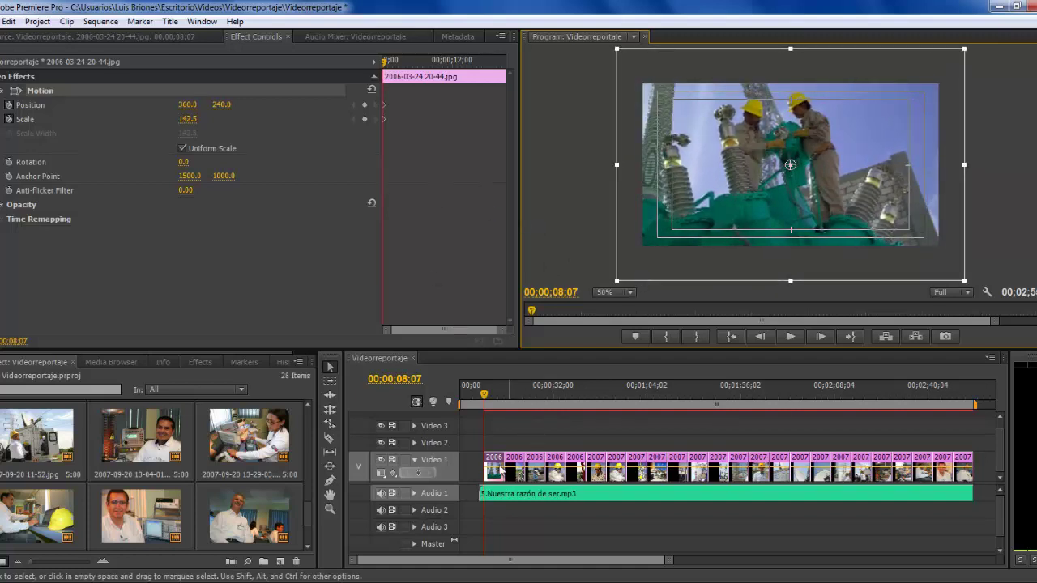
- At 00;00;15;05, keyframe the photo at Scale 134.2 shifted left, then scrub back to review
click(484, 395)
drag(484, 395, 504, 400)
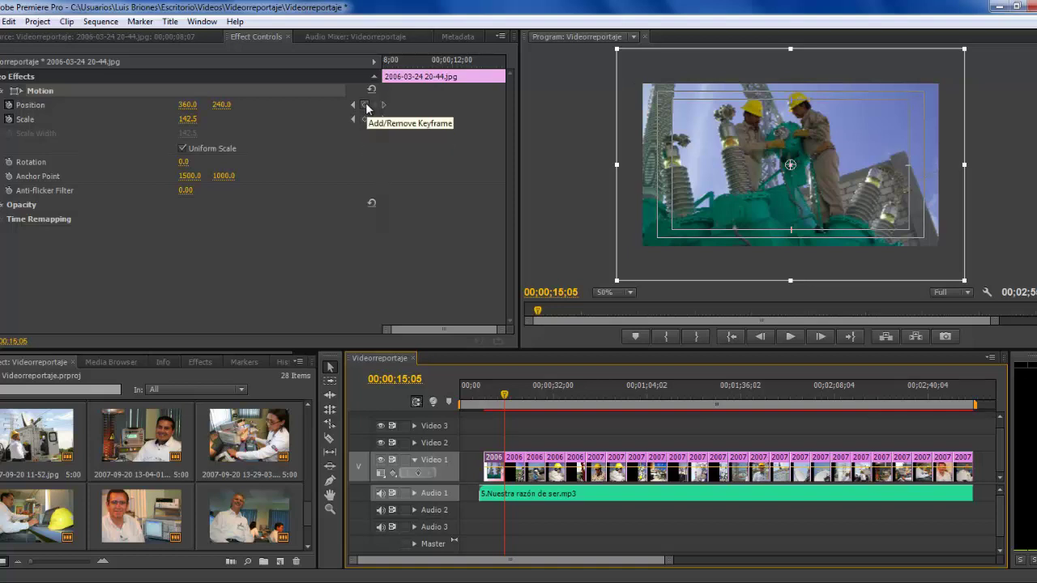
click(366, 105)
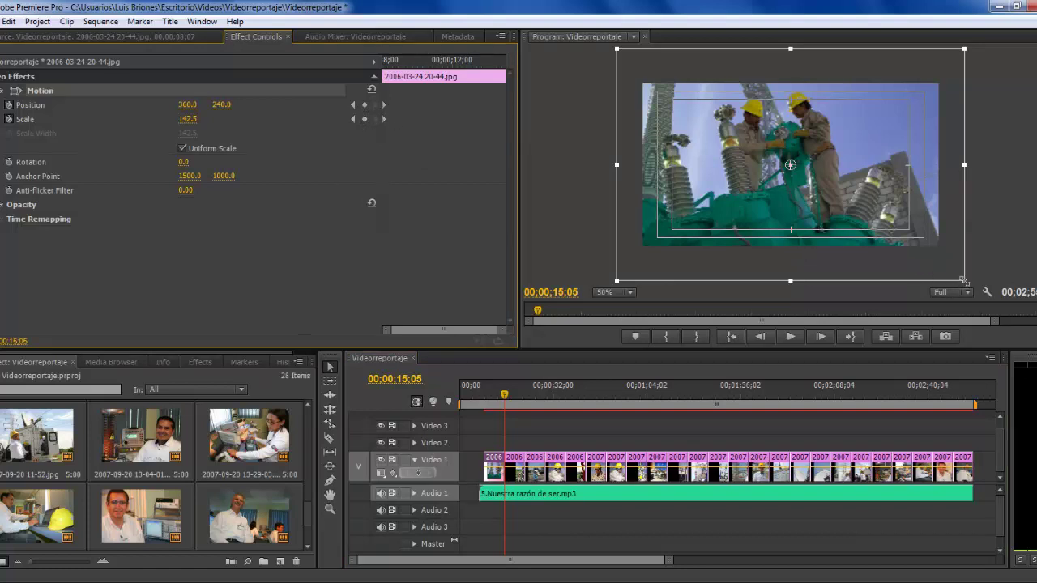
mouse_move(964, 281)
mouse_down()
mouse_move(912, 256)
mouse_move(926, 264)
mouse_up()
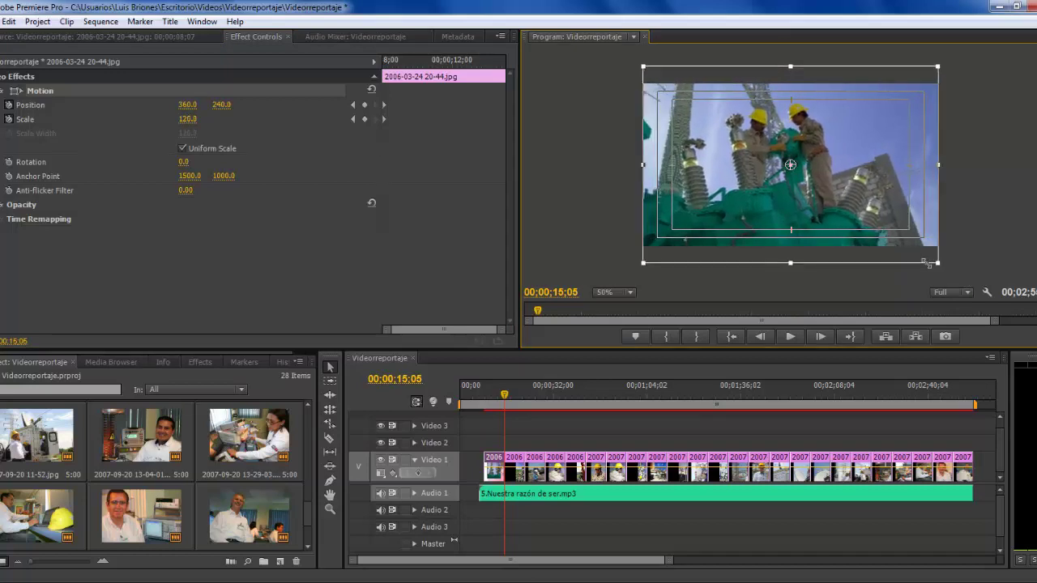
drag(882, 213, 848, 208)
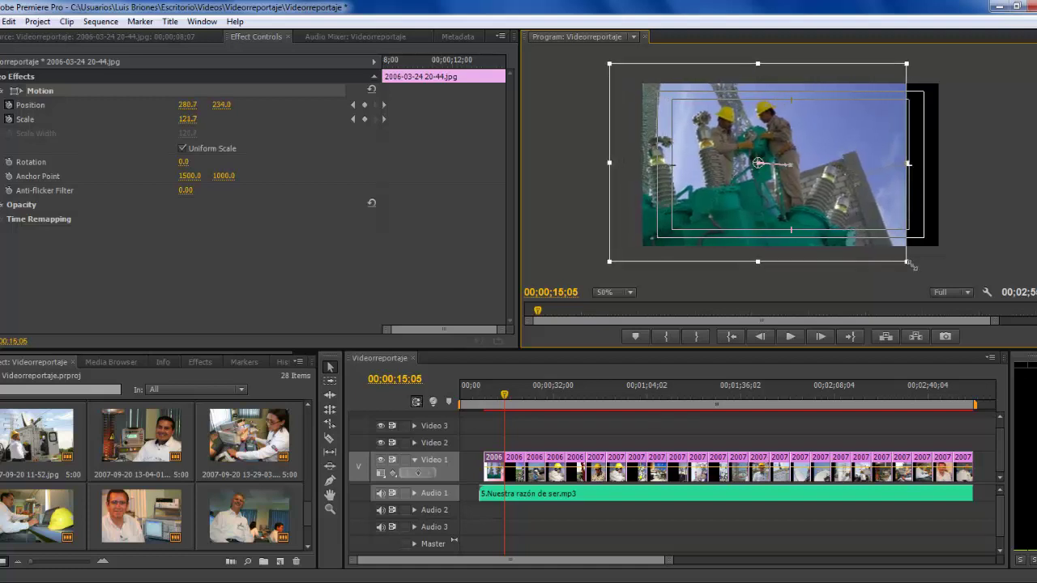
drag(905, 260, 923, 272)
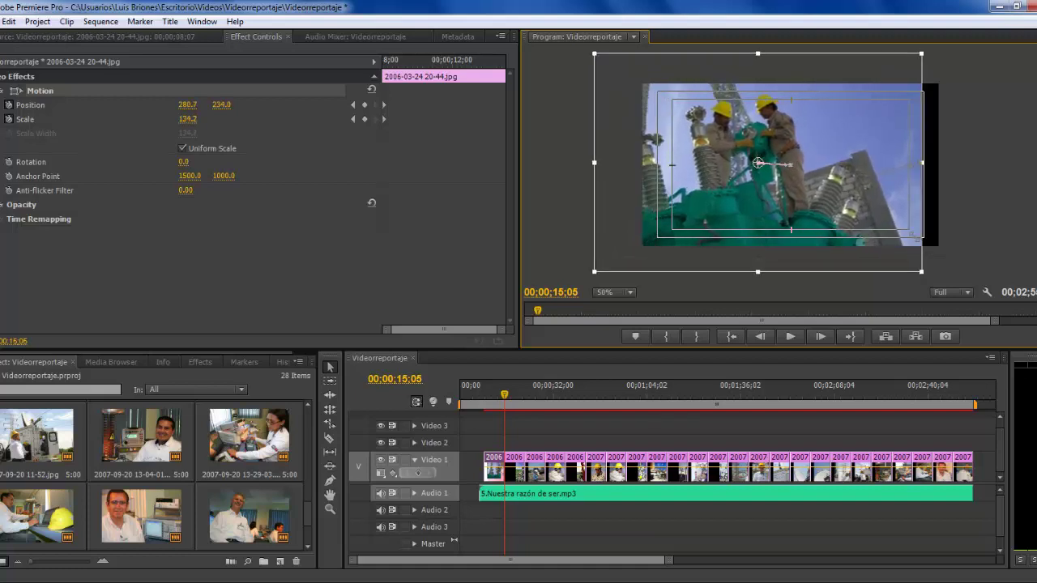
drag(914, 218, 926, 225)
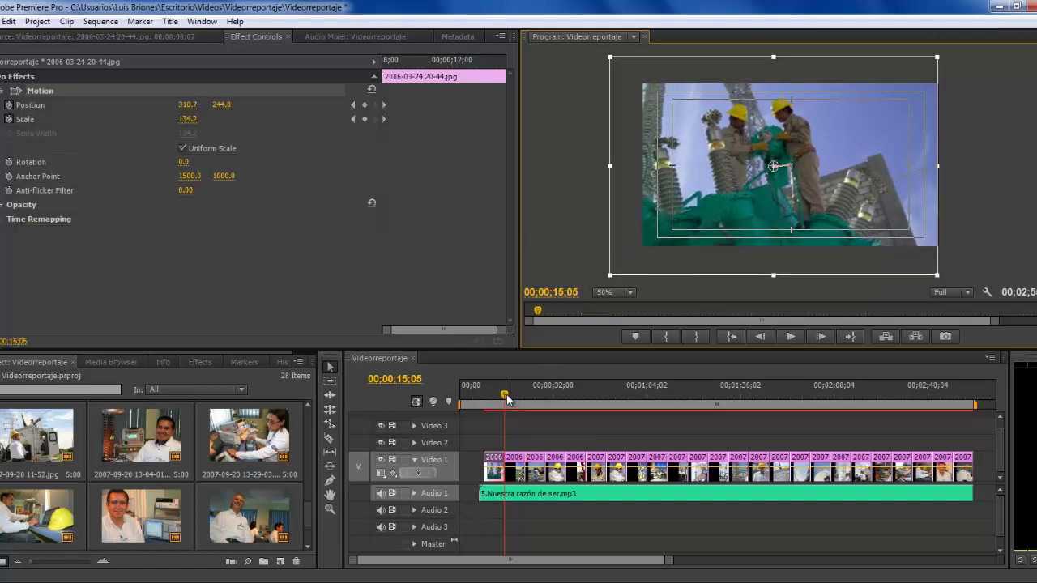
mouse_move(504, 397)
mouse_down()
mouse_move(480, 402)
mouse_move(486, 409)
mouse_up()
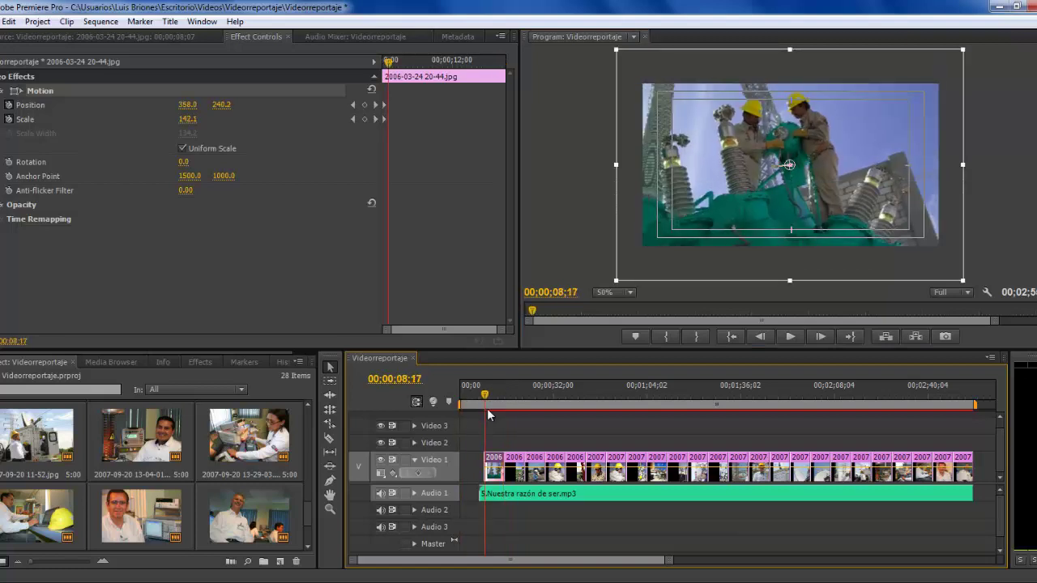
click(788, 338)
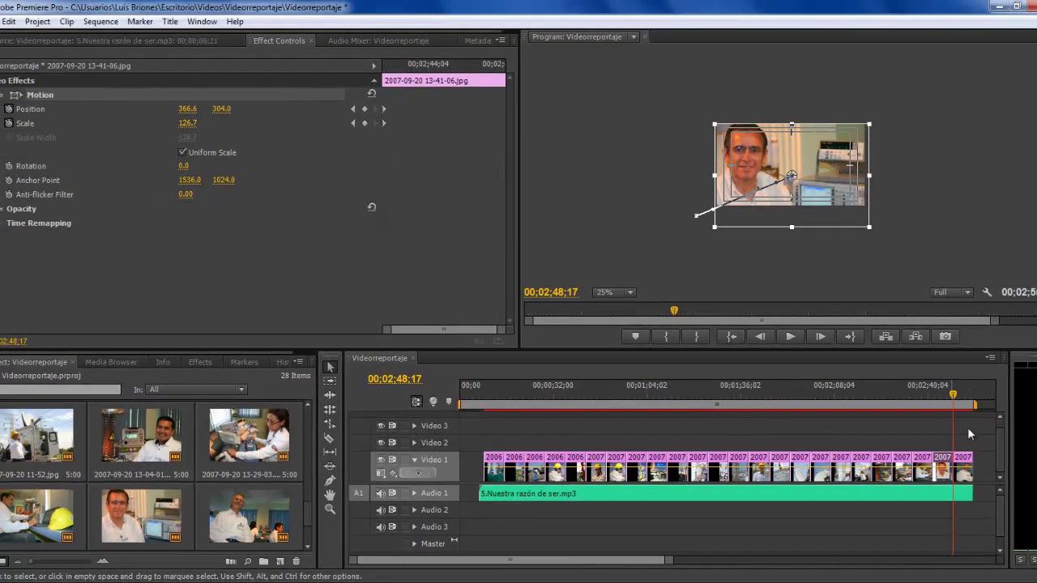
click(968, 438)
key(Right)
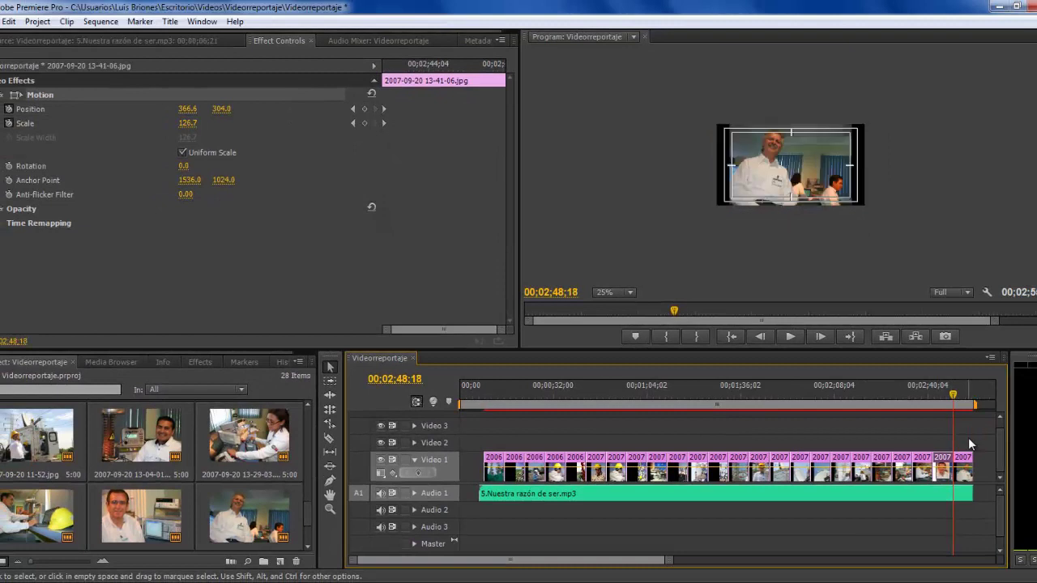
key(Left)
key(Right)
click(810, 156)
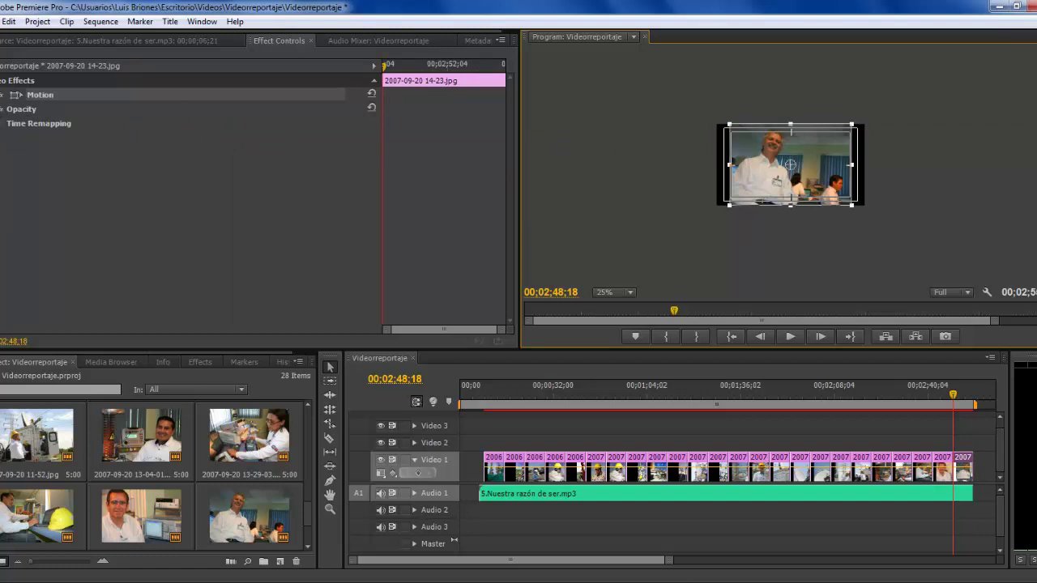
- Keyframe the last photo's Position and Scale at its end, enlarging it and moving it down-right
click(2, 95)
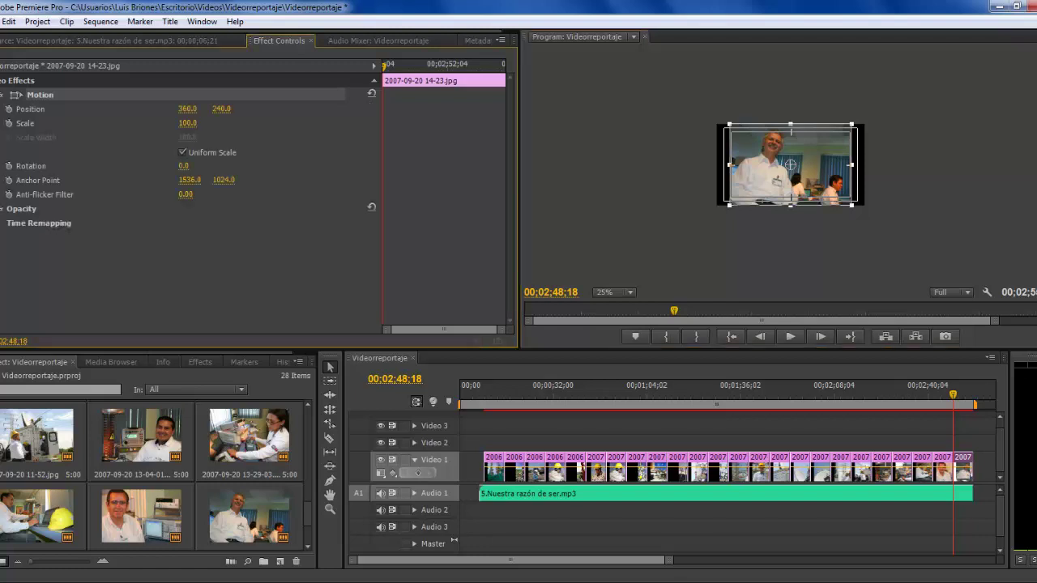
click(9, 109)
drag(953, 396, 974, 395)
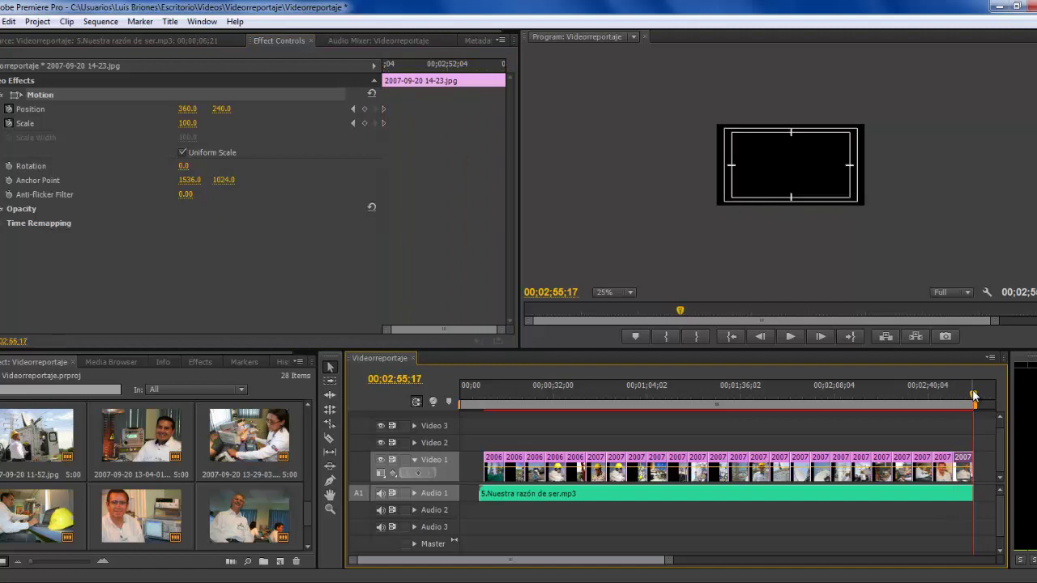
click(365, 109)
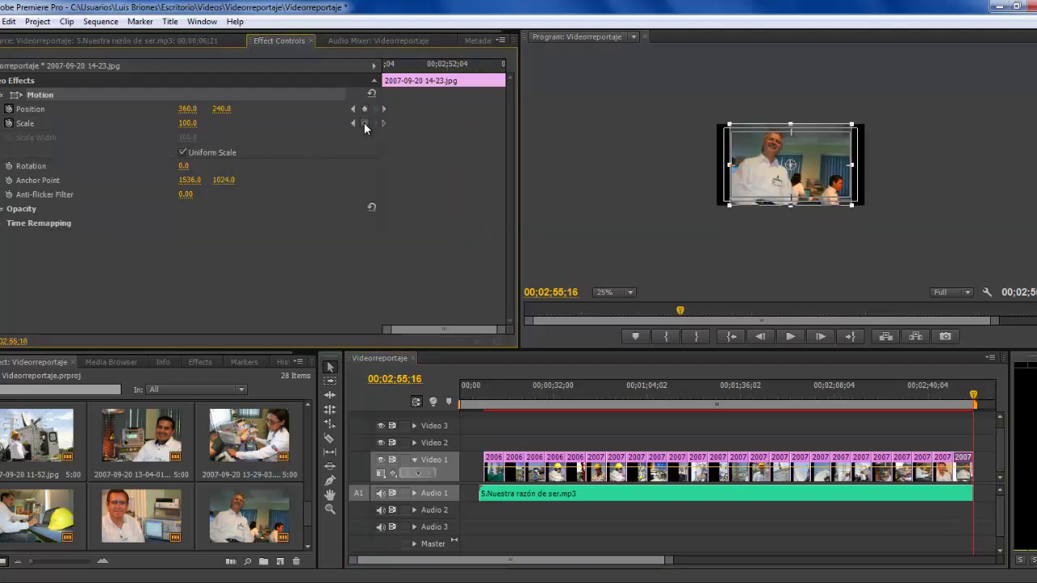
click(364, 123)
drag(726, 208, 682, 256)
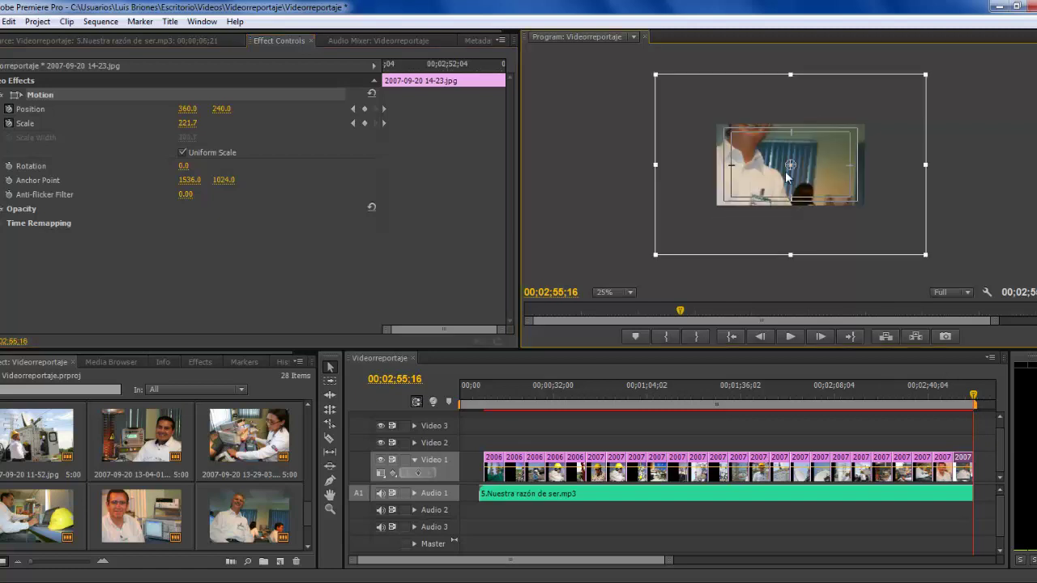
drag(783, 177, 811, 207)
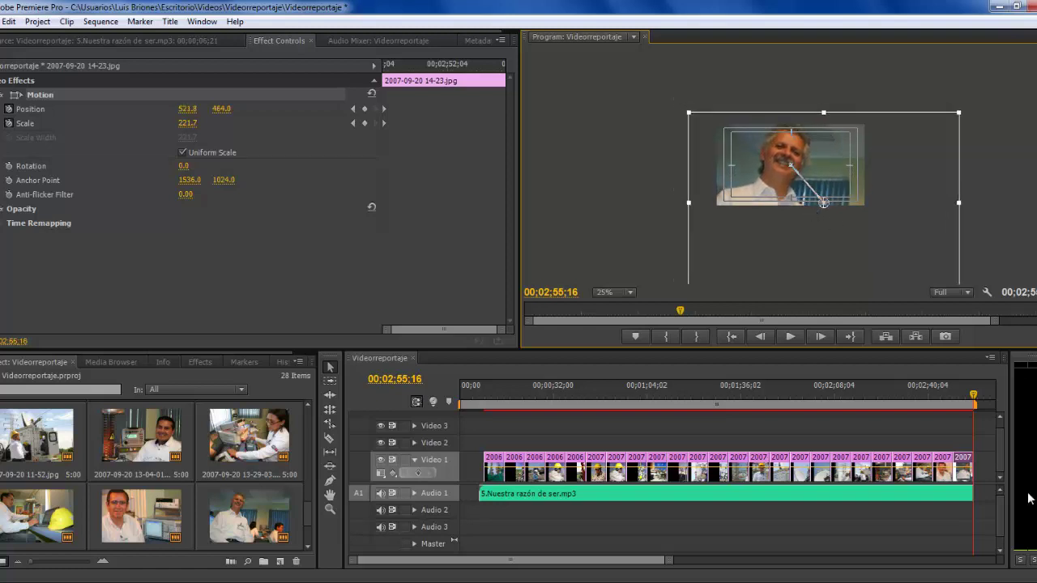
- Play the sequence from near its start, switching the preview zoom to 100% then Fit
click(971, 396)
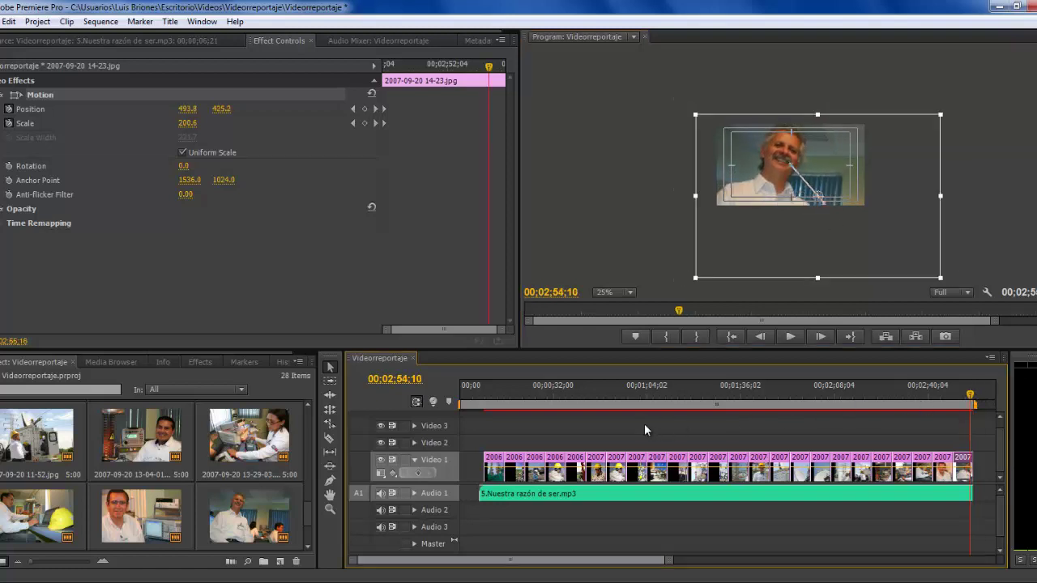
drag(571, 395, 480, 397)
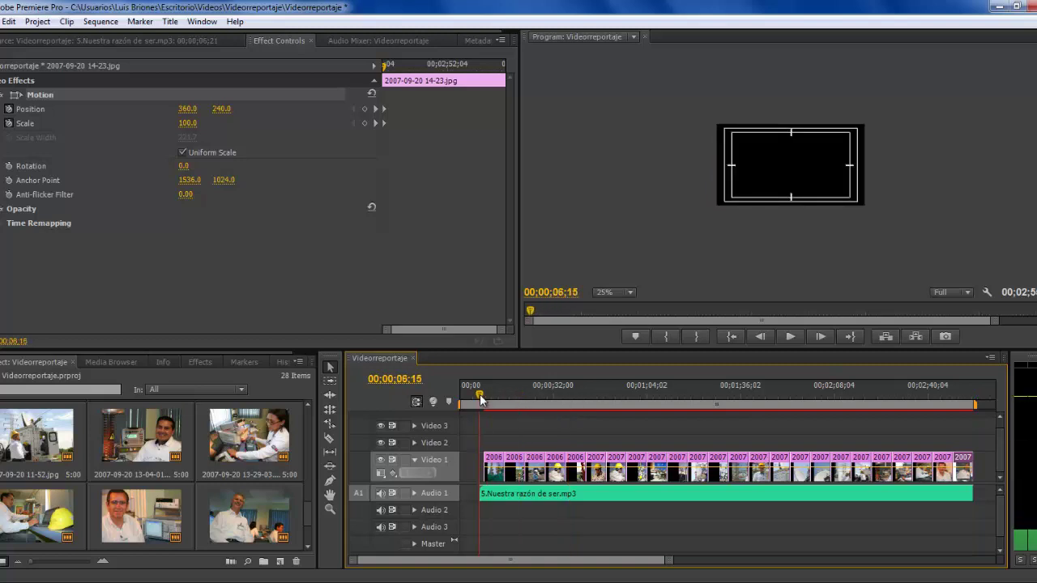
click(787, 336)
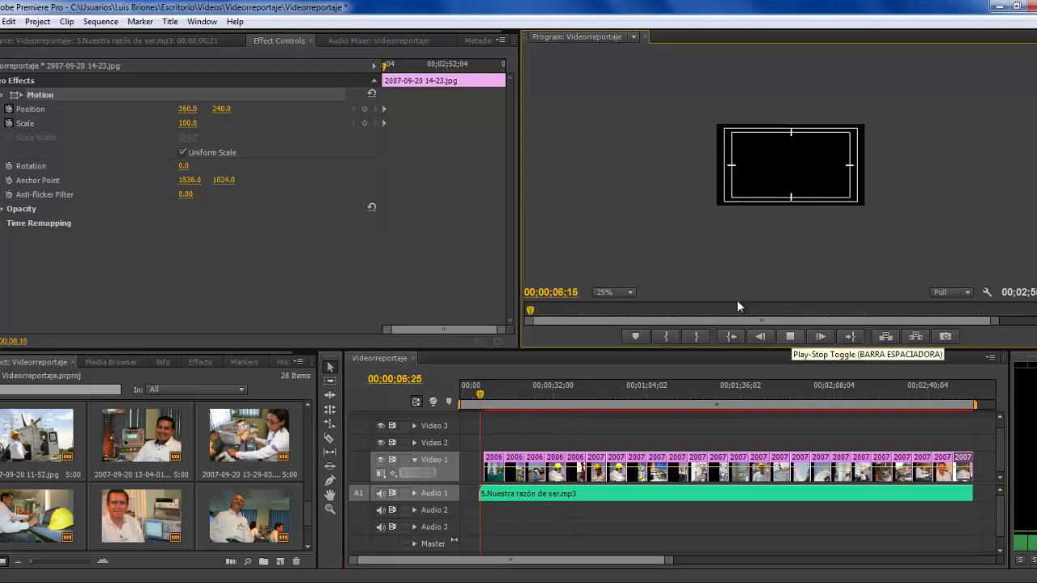
click(630, 292)
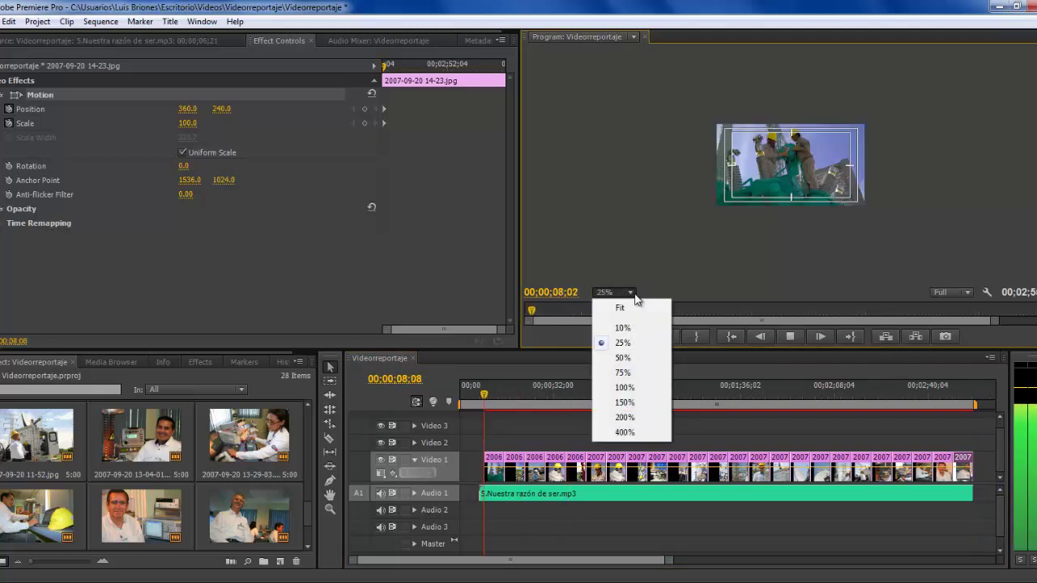
click(628, 384)
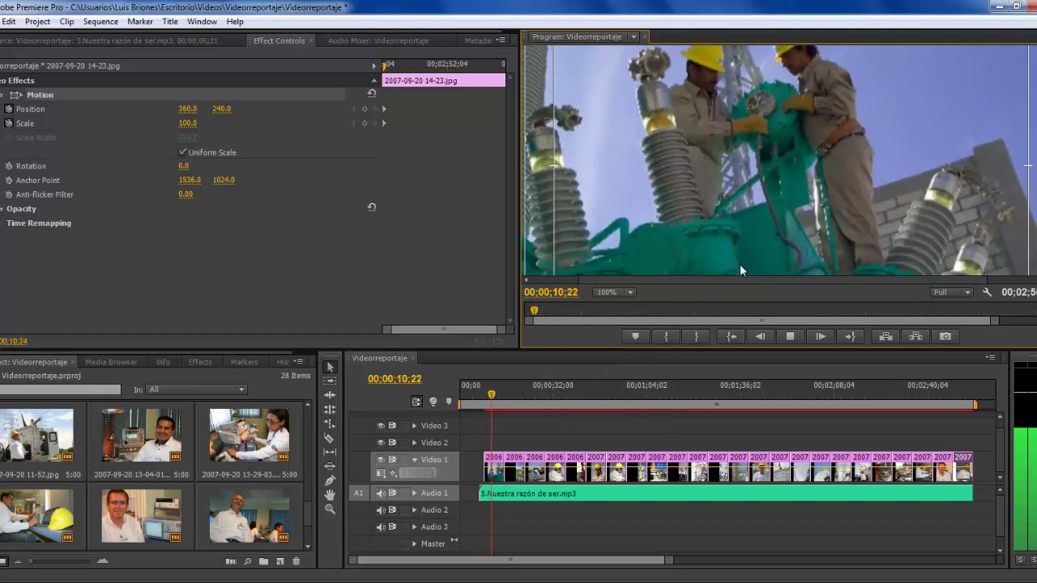
click(630, 293)
click(621, 309)
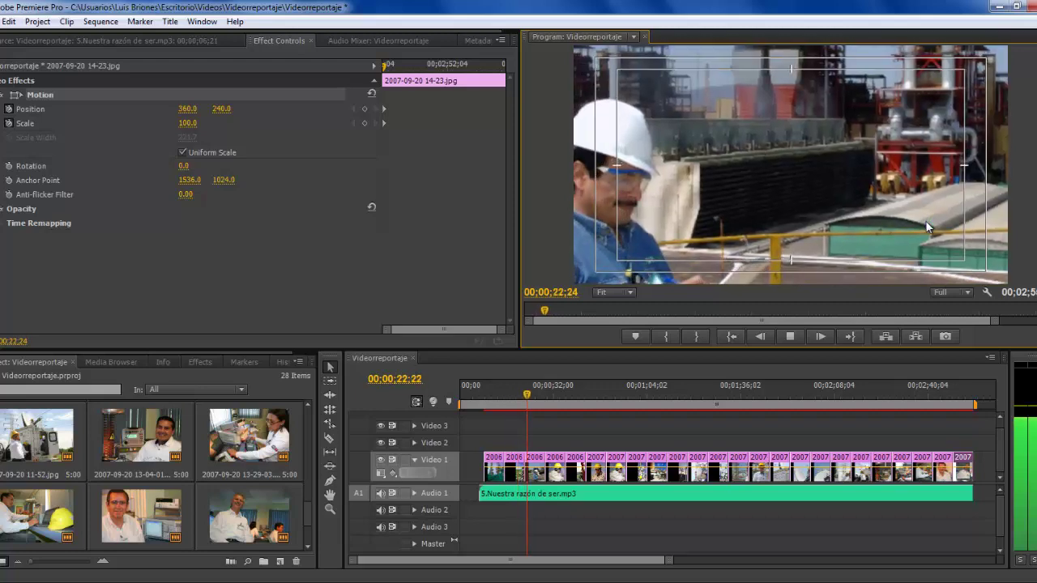
click(790, 337)
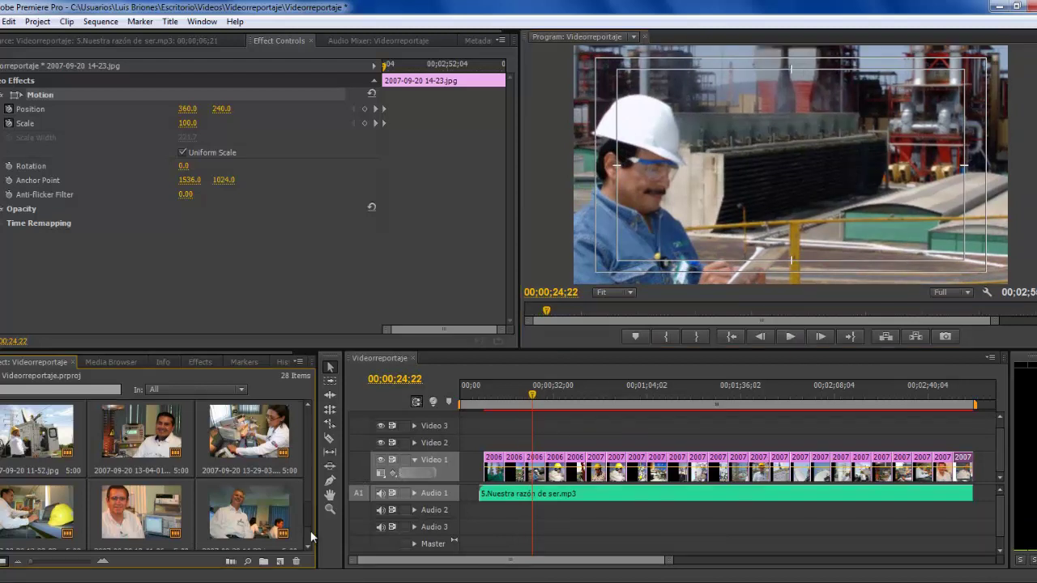
scroll(308, 518, down, 2)
- Place the underwater .wmv clip at the start of Video 1 and preview it from the beginning
drag(127, 506, 470, 467)
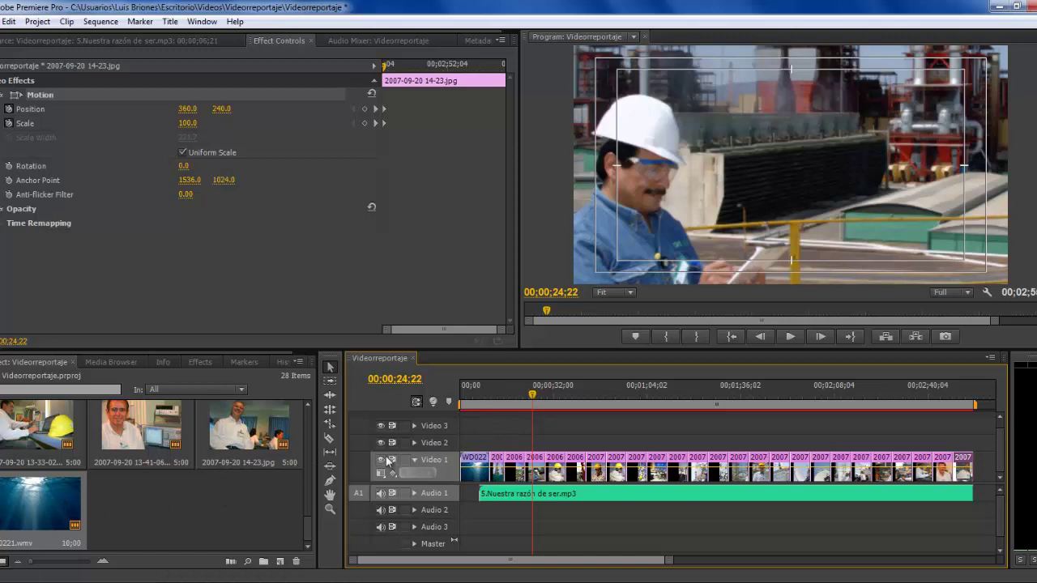
key(Home)
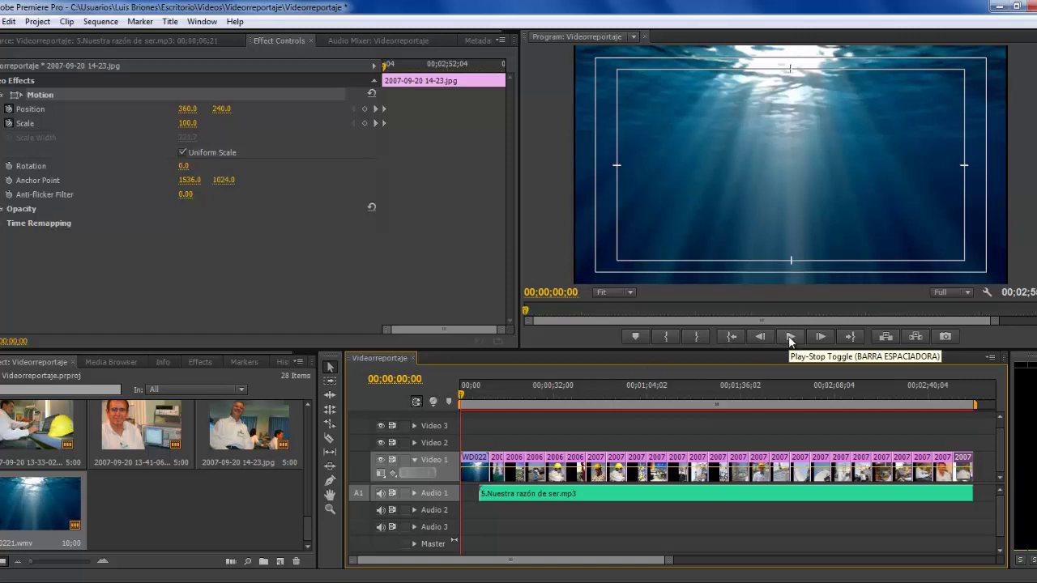
click(790, 337)
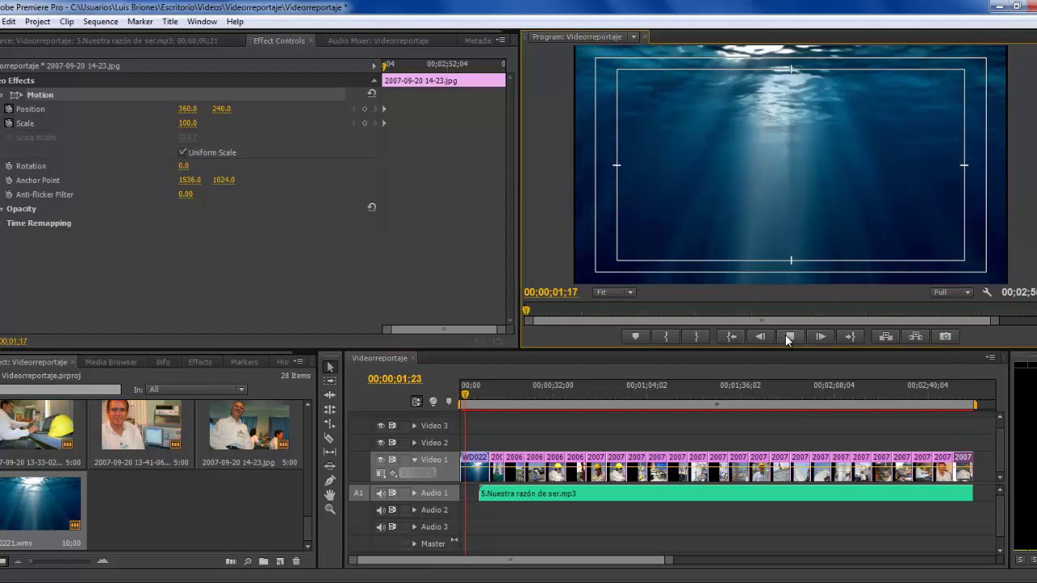
click(501, 395)
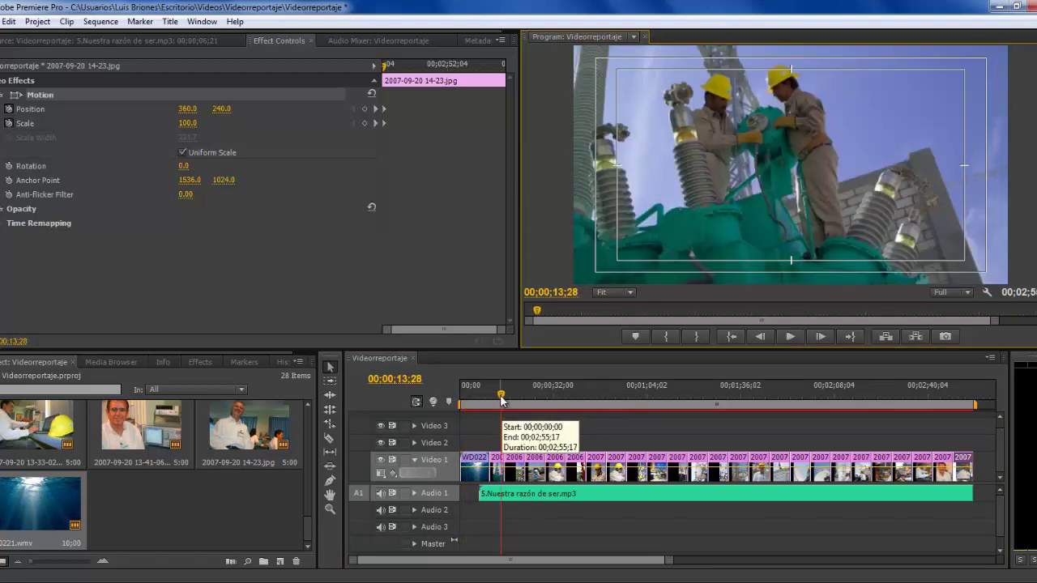
drag(501, 397, 433, 405)
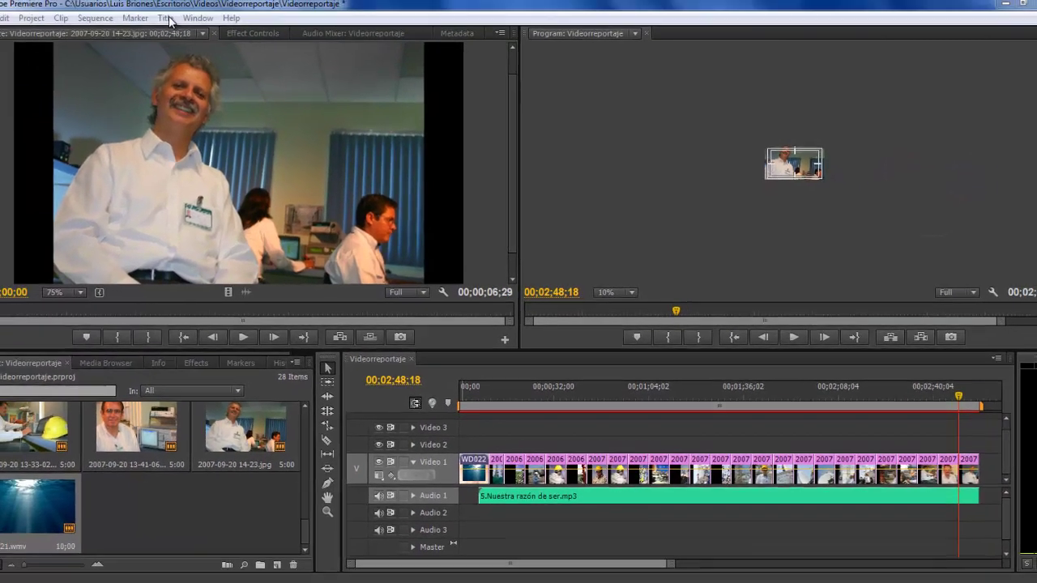
- Create a new Default Still title named 'Titulo'
click(170, 21)
mouse_move(156, 38)
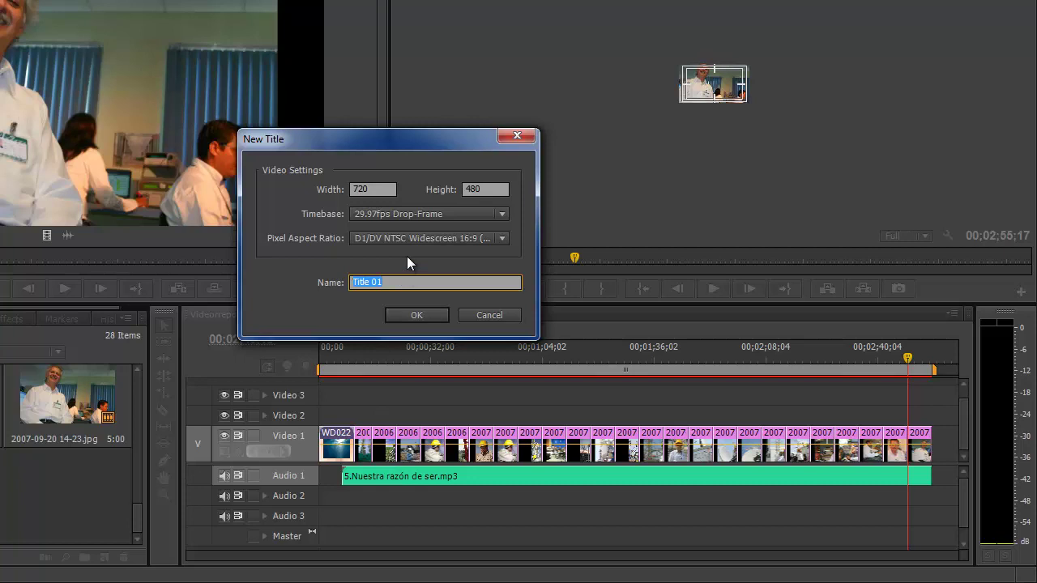
text(Tit)
text(ulo)
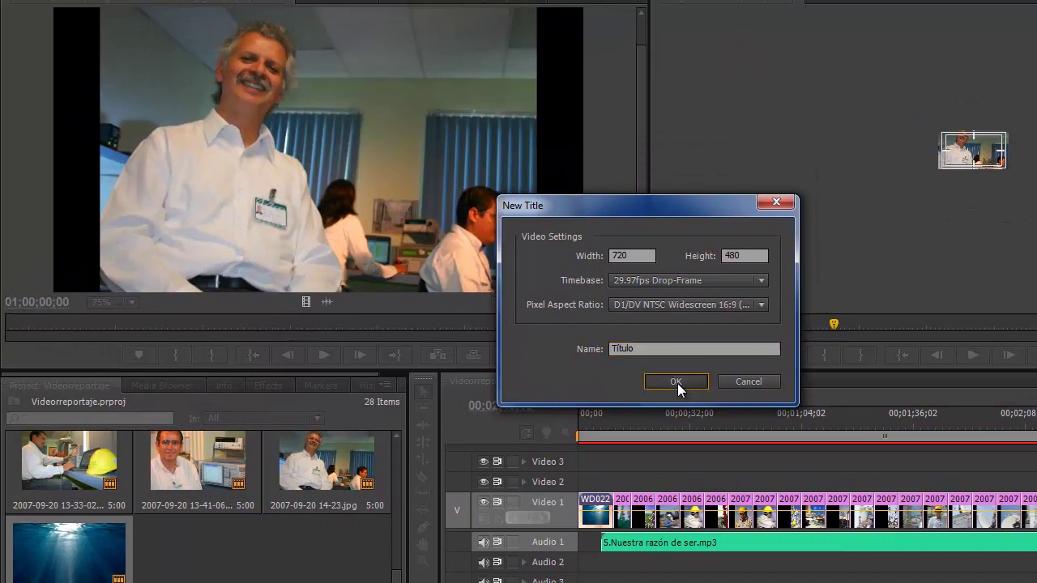
click(642, 375)
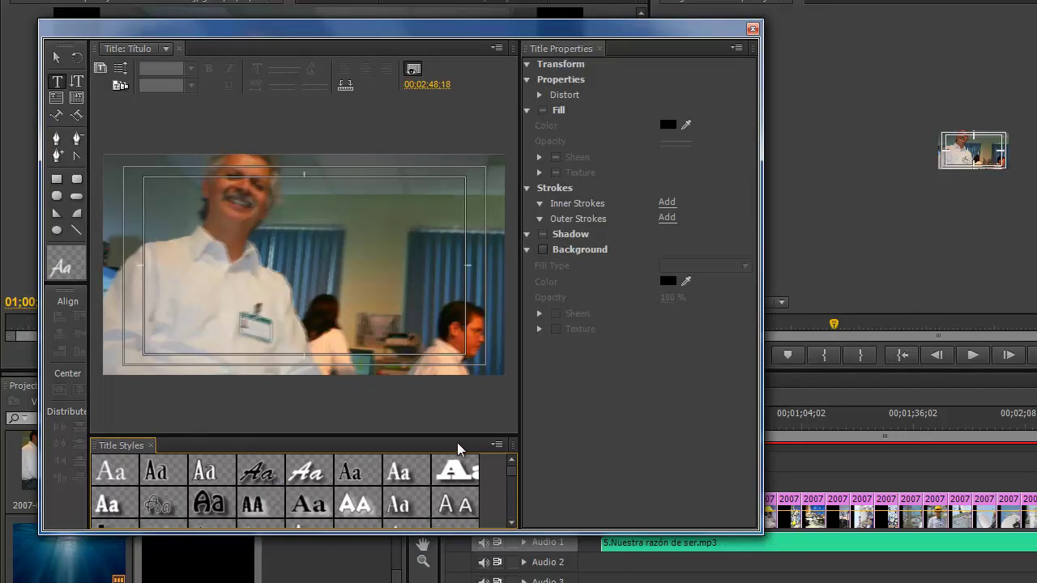
- Apply a white italic Title Style and type the first line 'Conéctate a la CFE'
drag(512, 472, 507, 484)
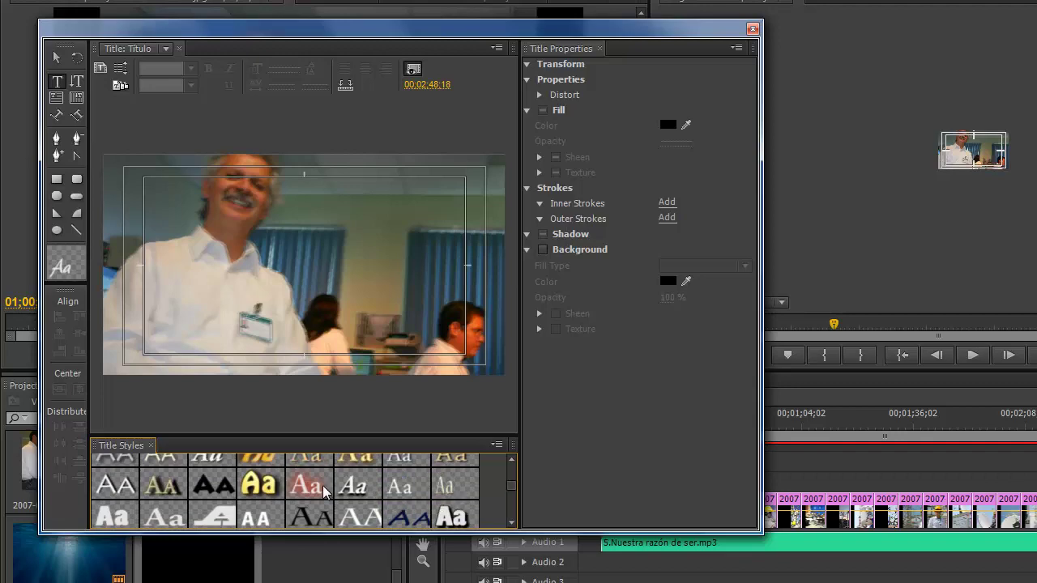
click(351, 486)
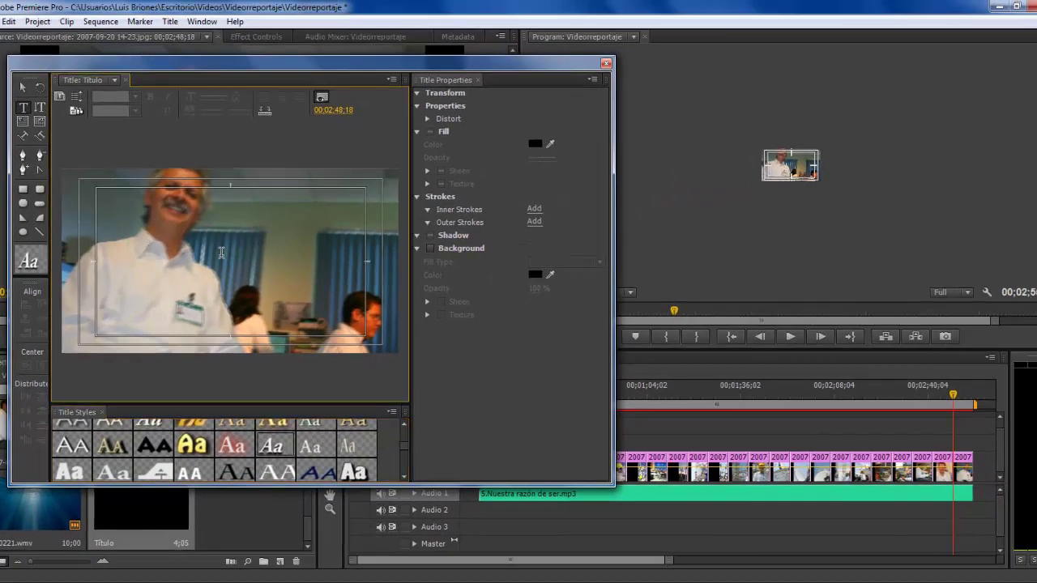
click(148, 243)
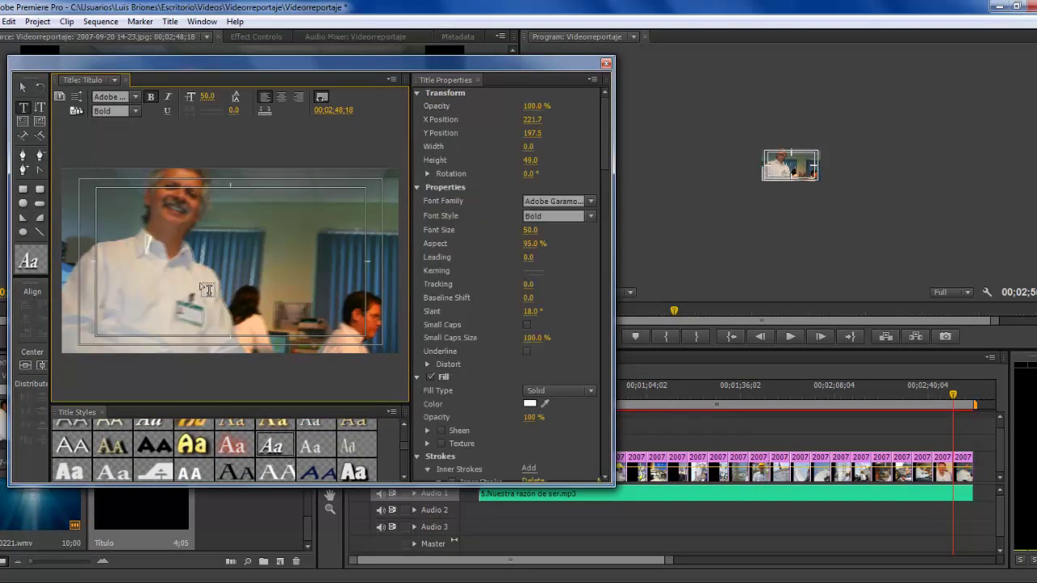
text(C)
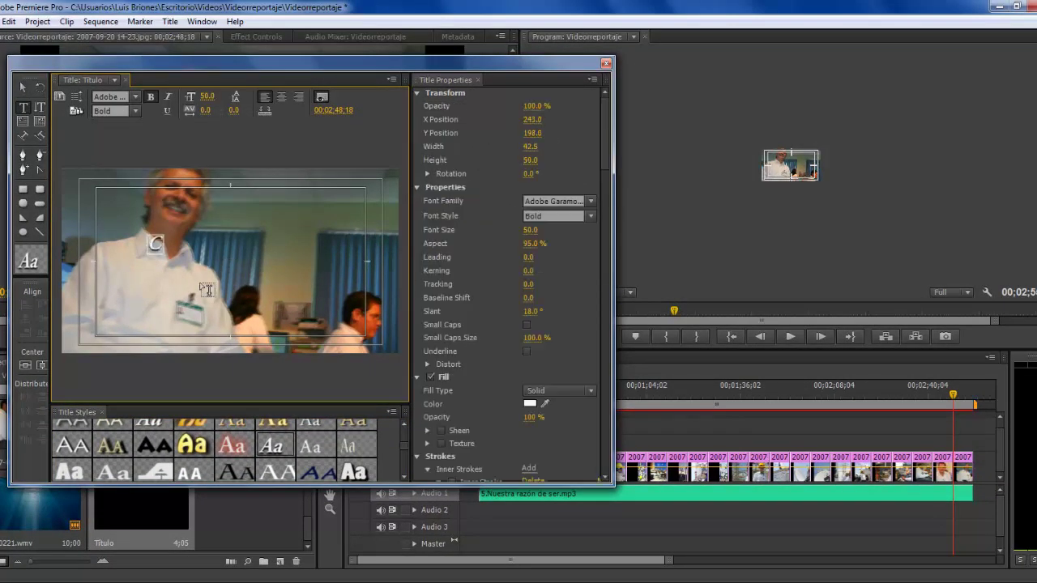
text(on)
text(éctat)
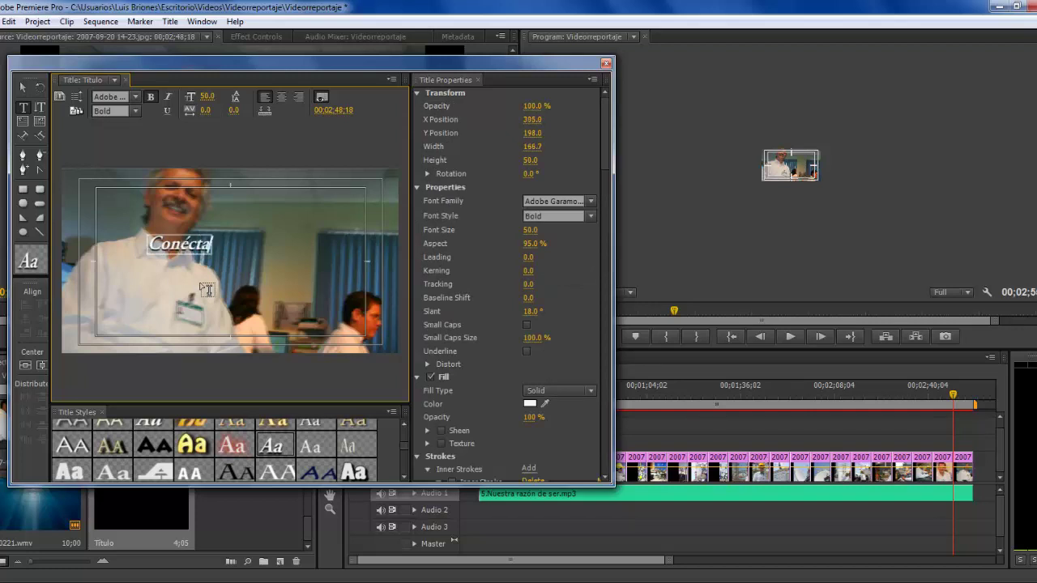
text(e a la)
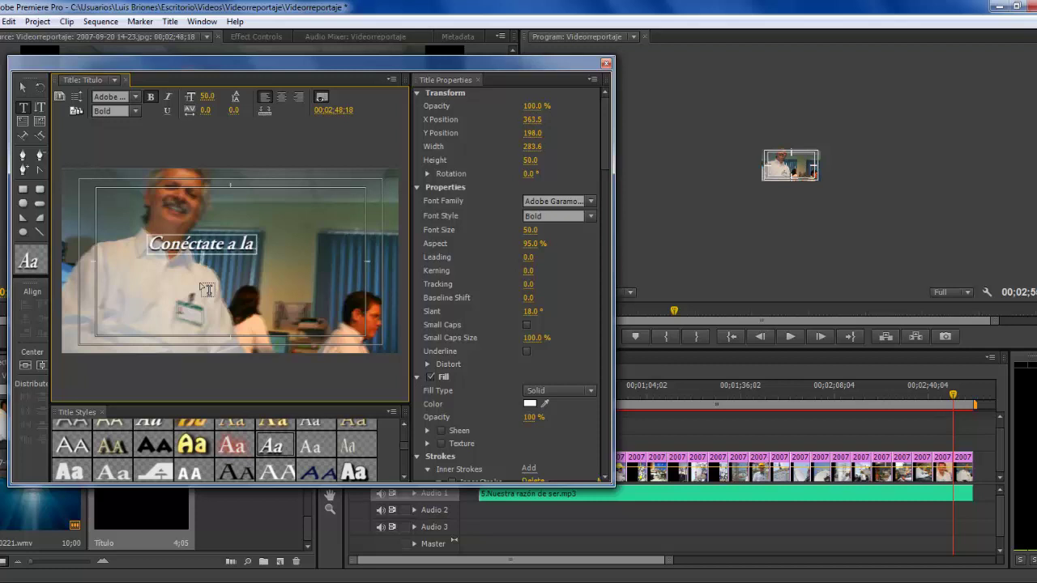
text( CFE)
key(Return)
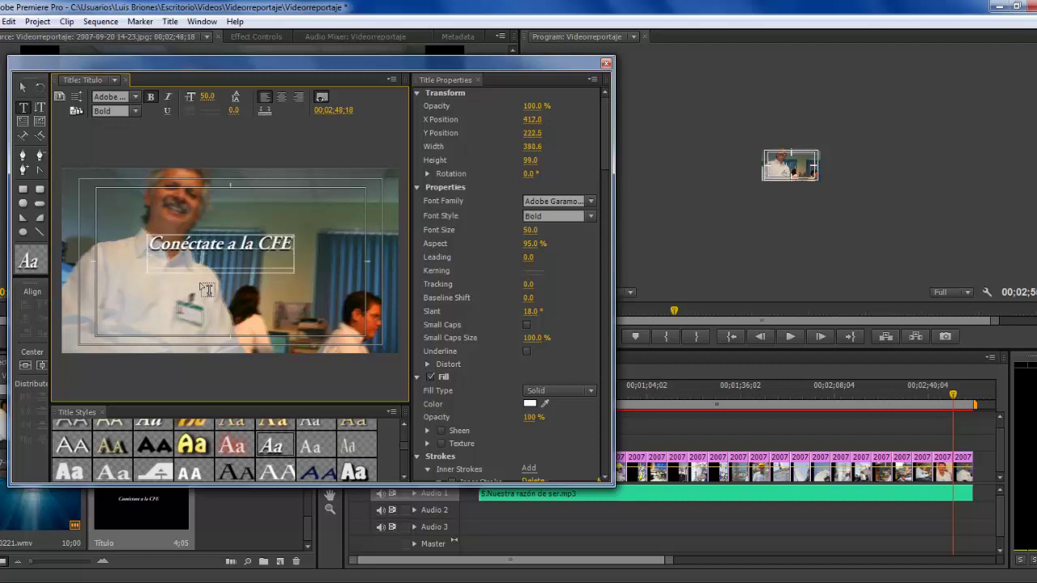
- Type the second line, 'Productividad para mover a México', correcting typos
text(Produy)
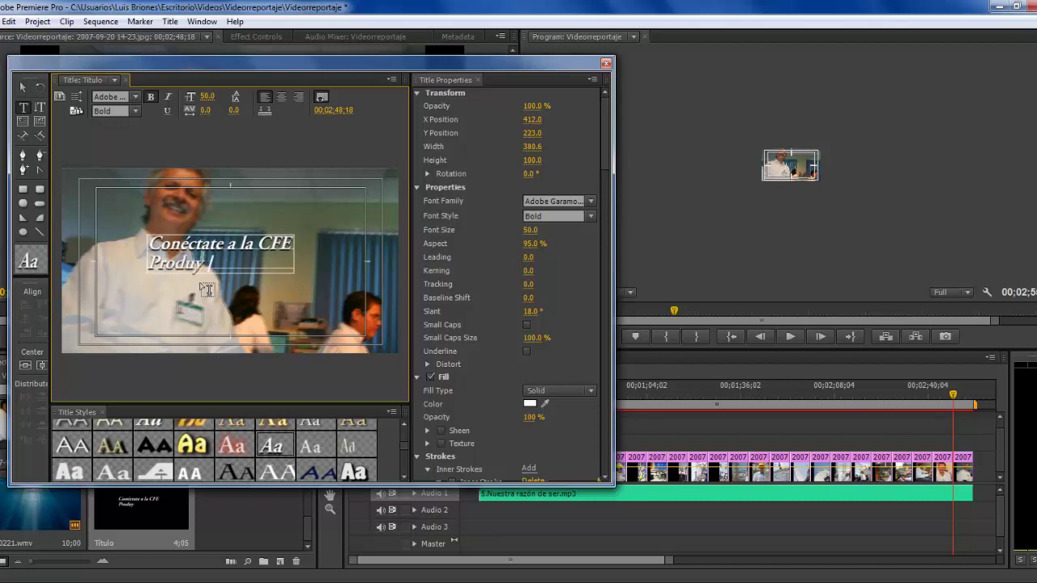
key(BackSpace)
key(BackSpace)
text(ctivida)
text(d para)
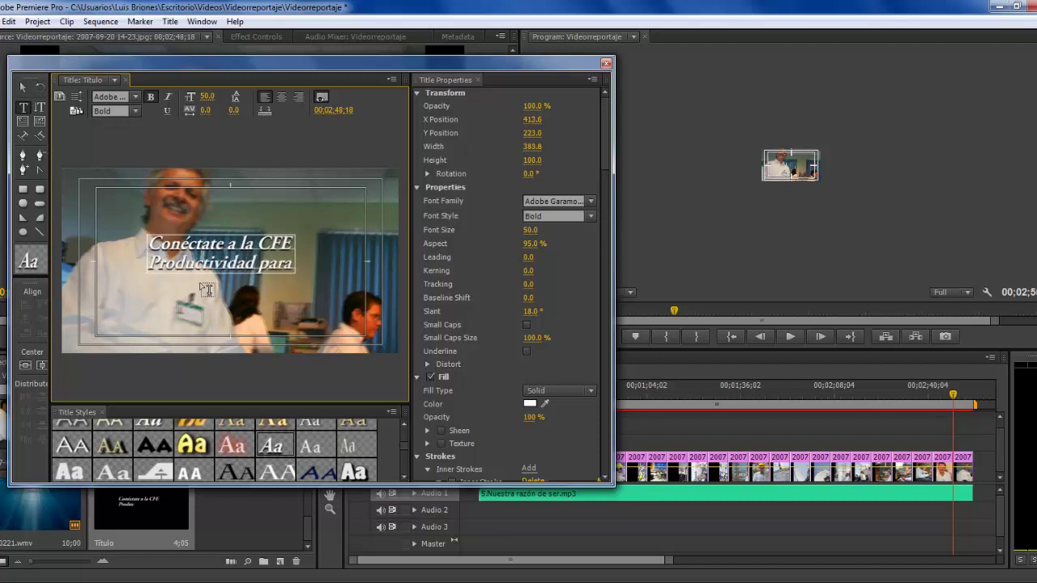
text( mov)
key(BackSpace)
text(ve)
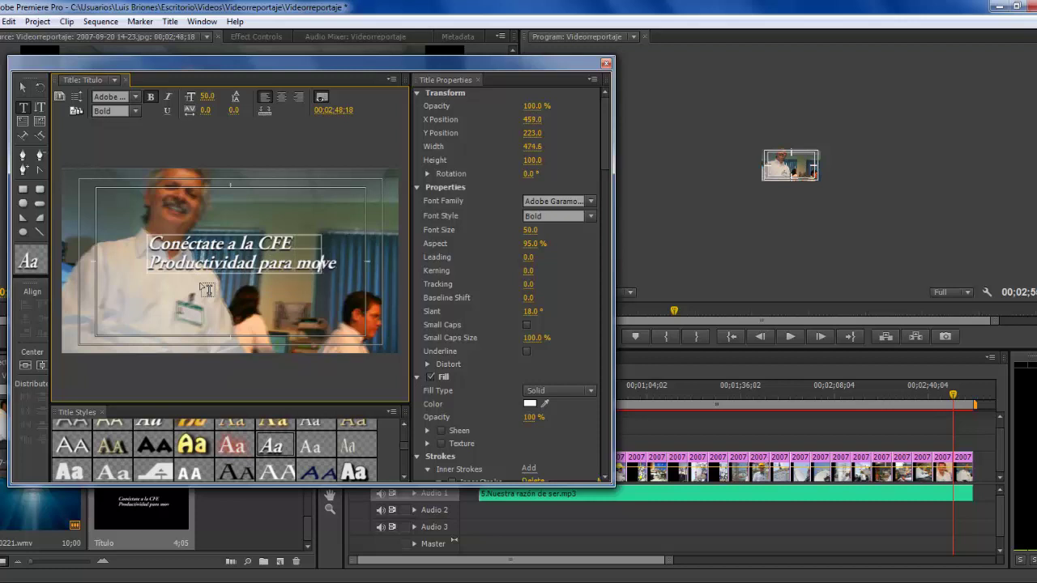
text(r a Méx)
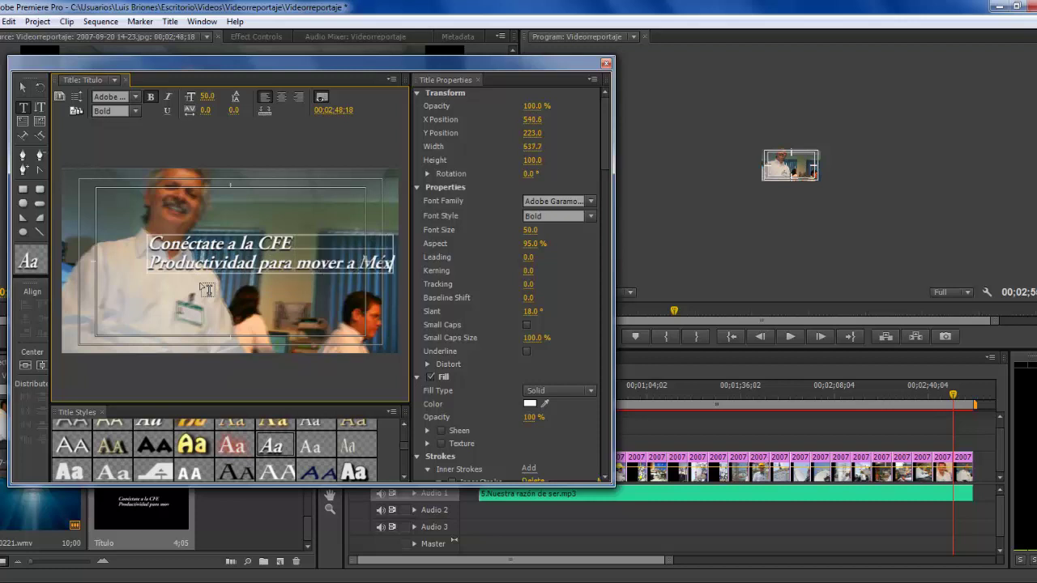
text(i)
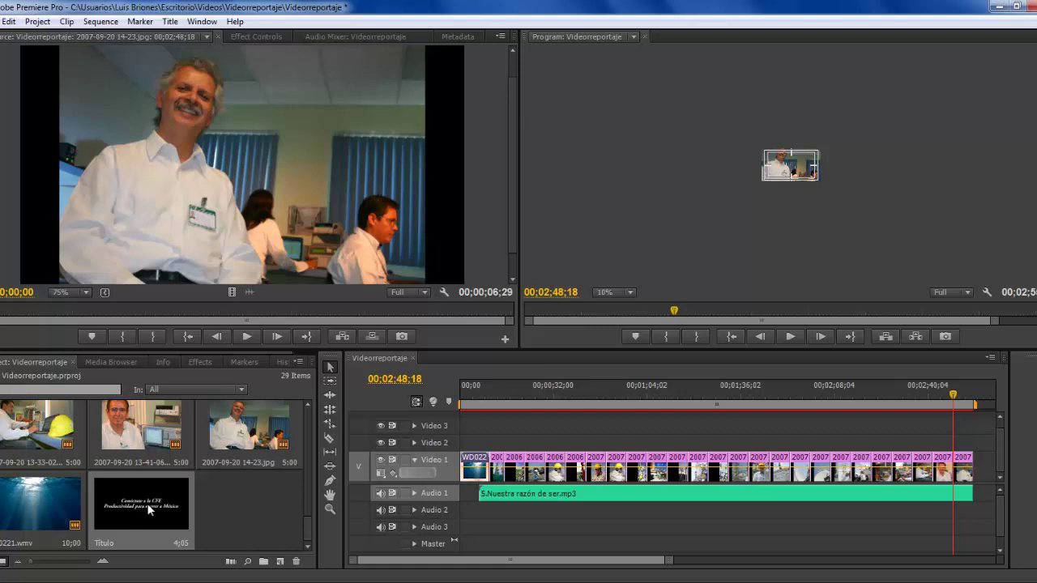
- Place the Titulo clip at the start of Video 2 and lengthen it
drag(147, 503, 468, 443)
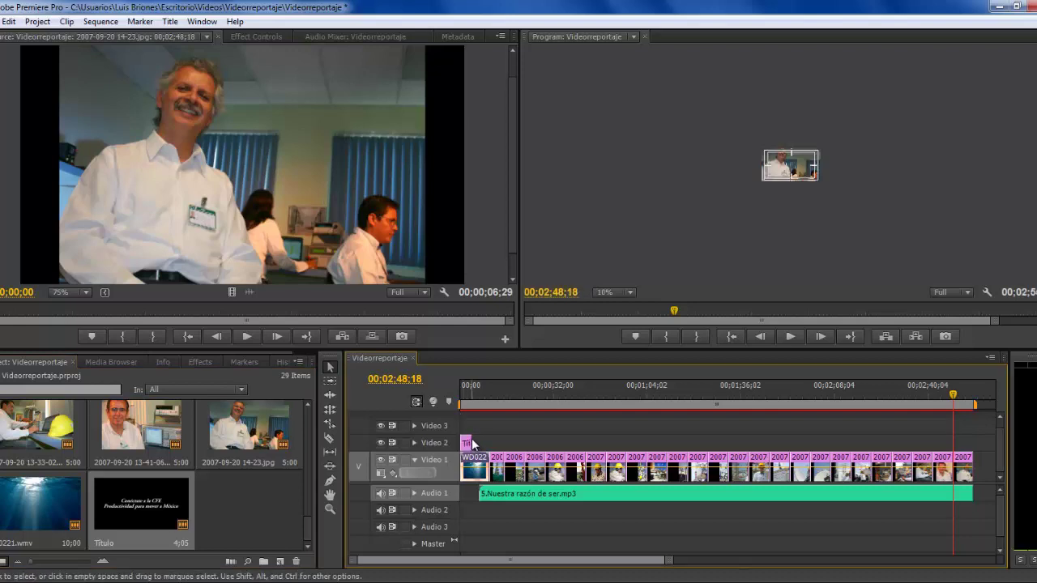
click(470, 444)
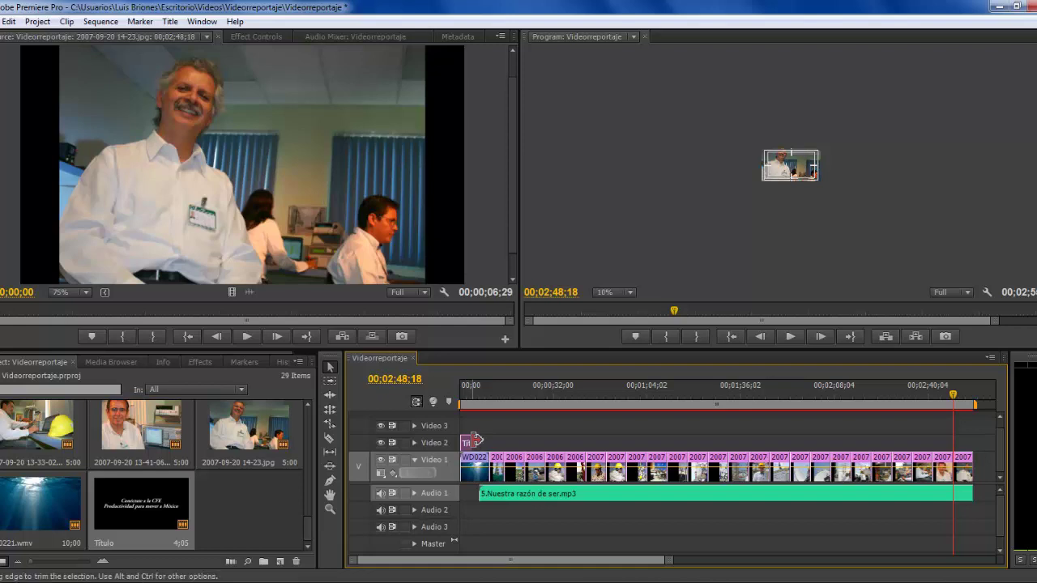
drag(470, 444, 492, 442)
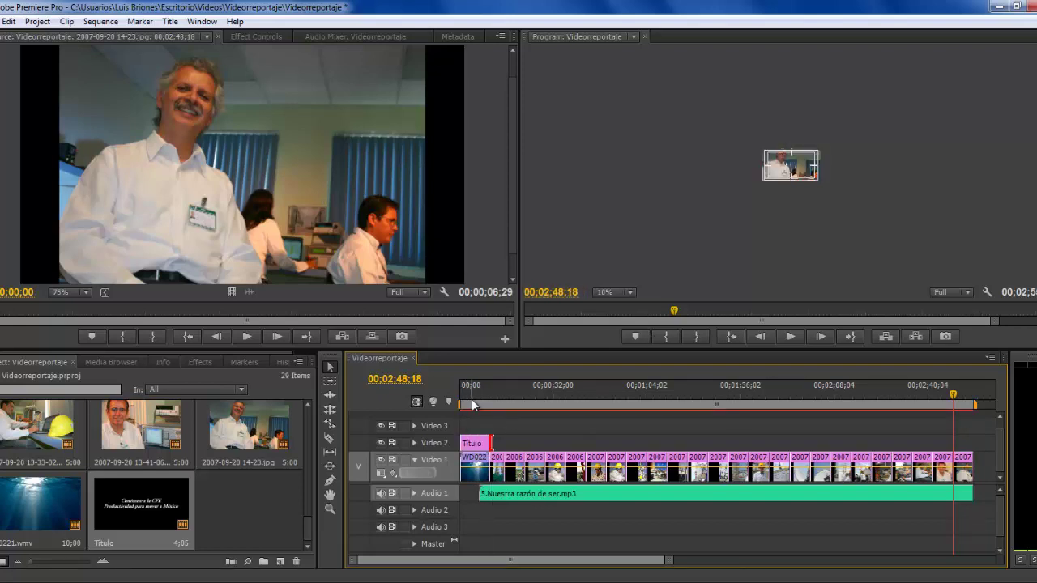
- Play the opening from the start, switching the preview zoom to 50%, 100%, then Fit
drag(871, 391, 414, 432)
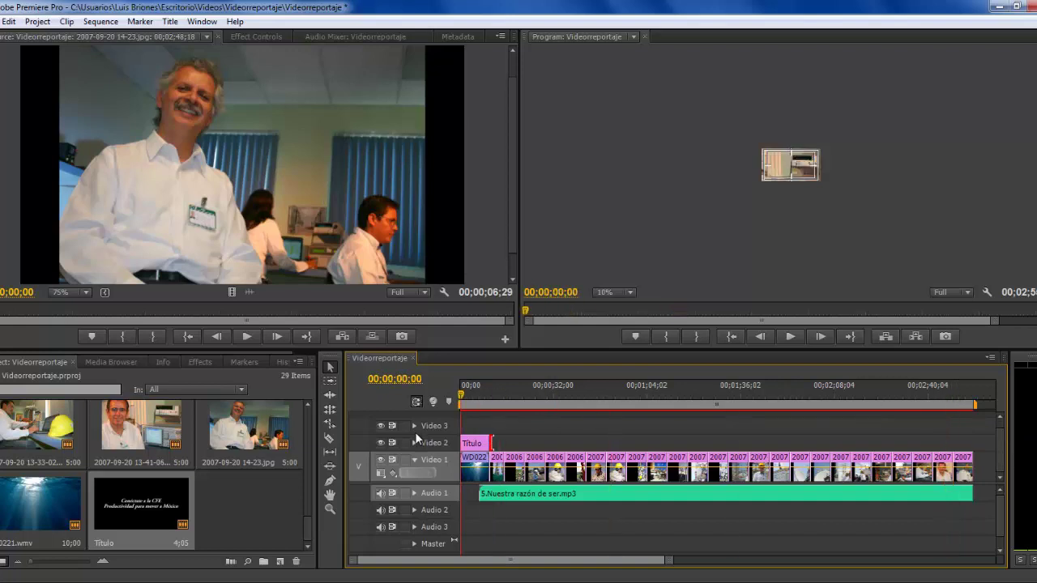
click(788, 337)
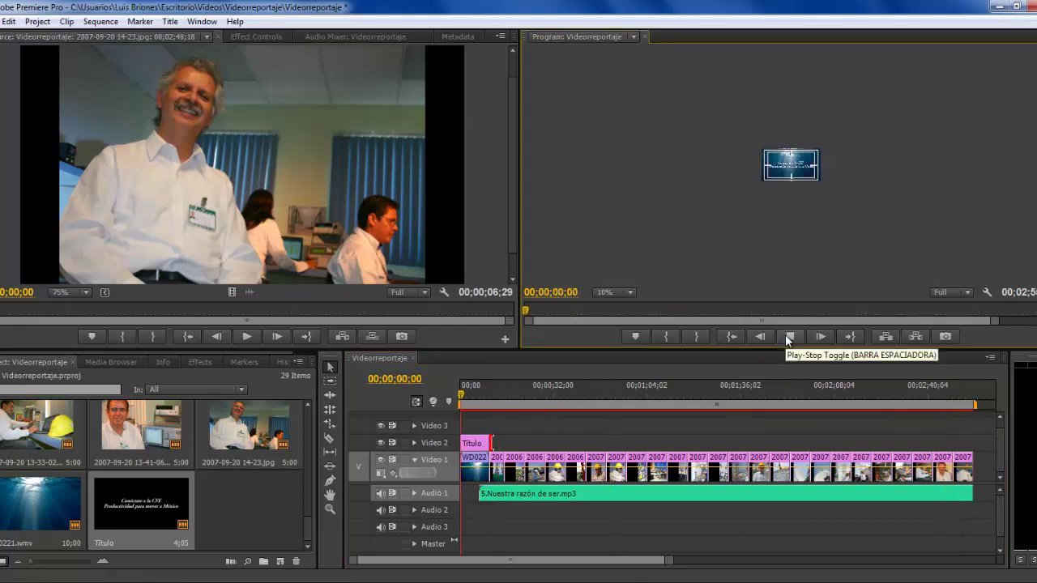
click(630, 292)
click(623, 358)
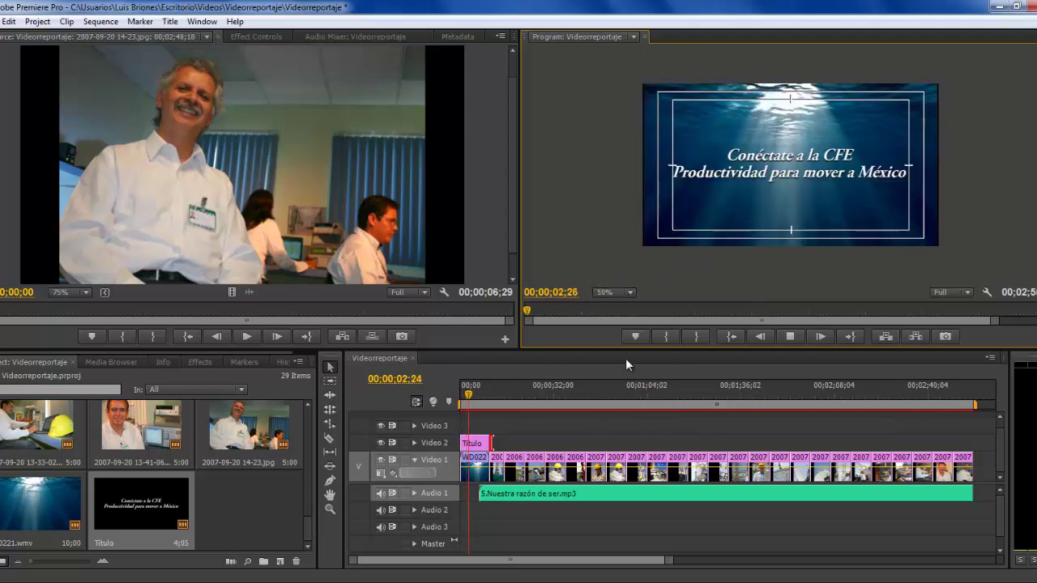
click(629, 294)
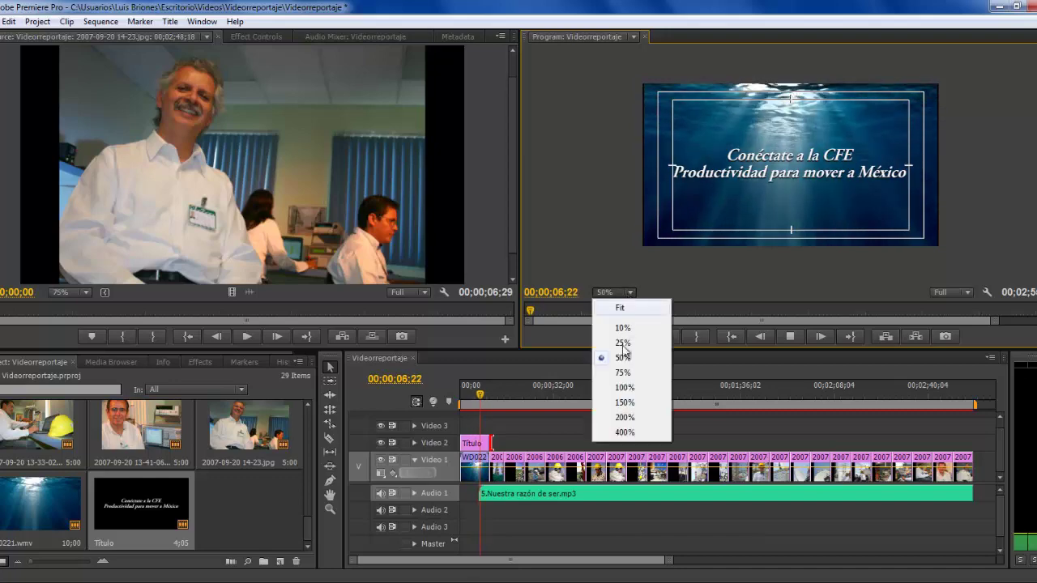
click(621, 388)
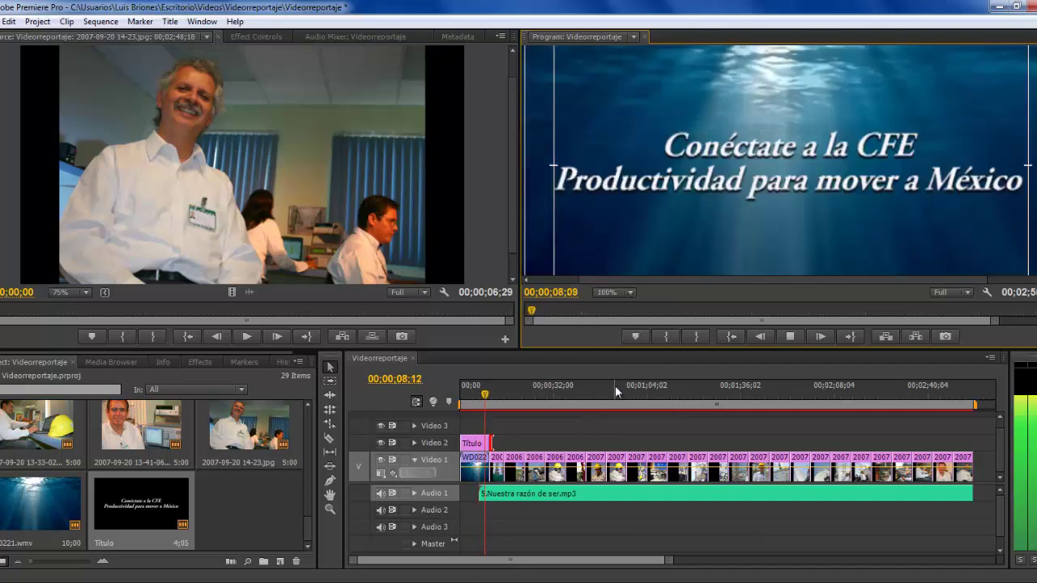
click(629, 295)
click(621, 309)
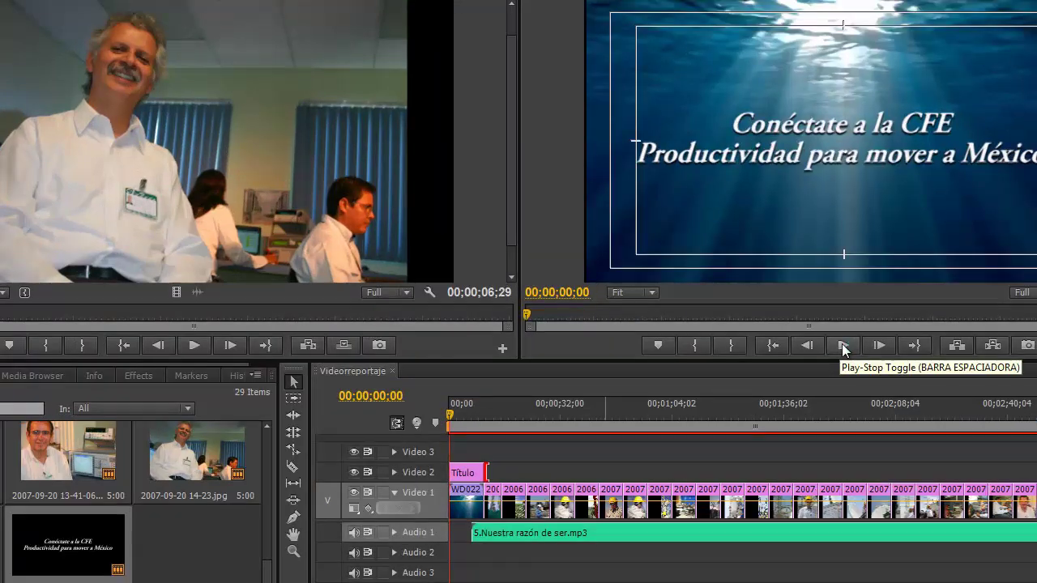
- Replay the sequence, stop at 00;00;15;13, and select the Video 1 photo clips
click(842, 344)
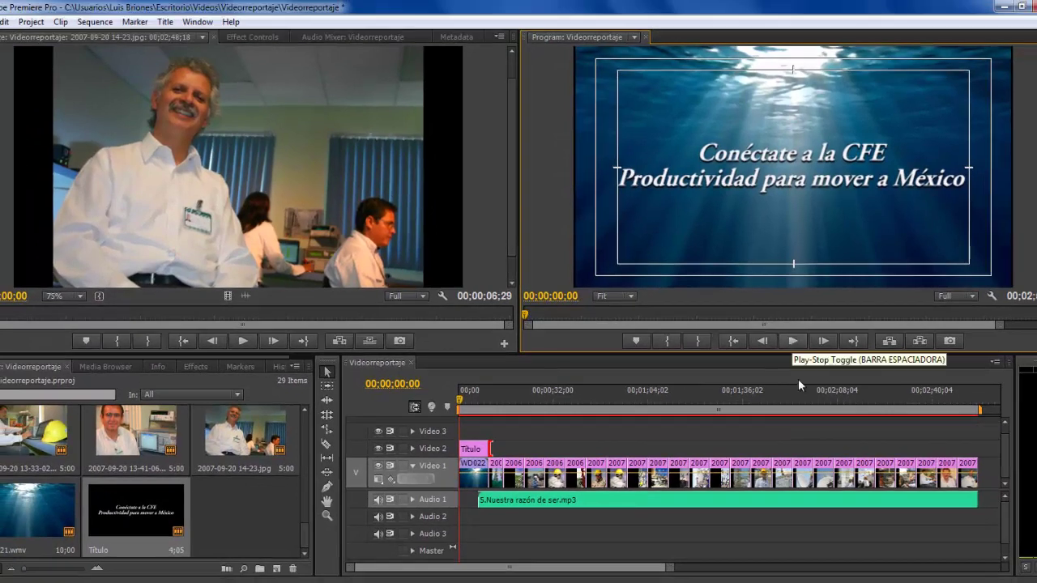
click(798, 341)
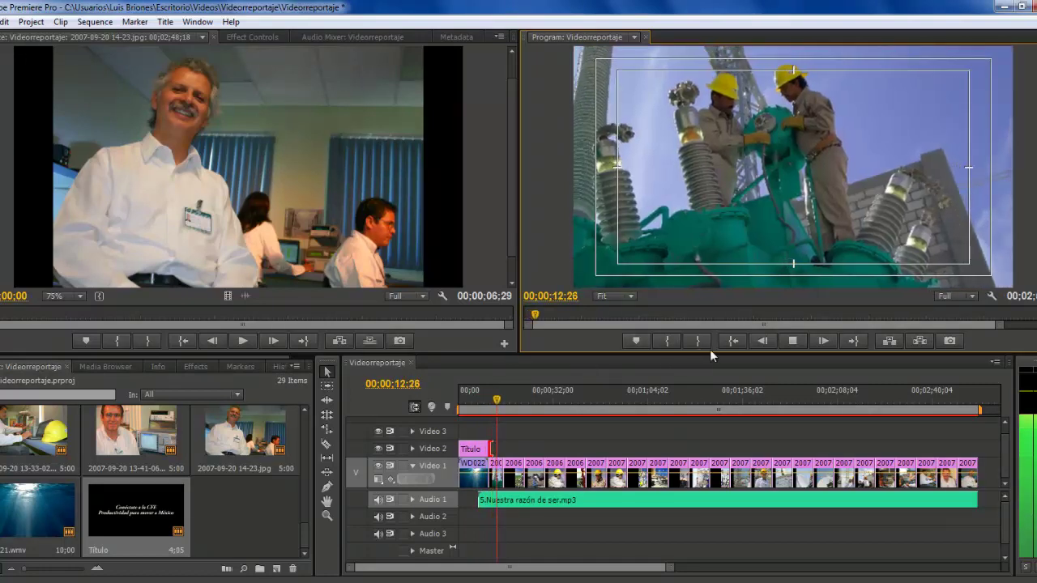
click(793, 344)
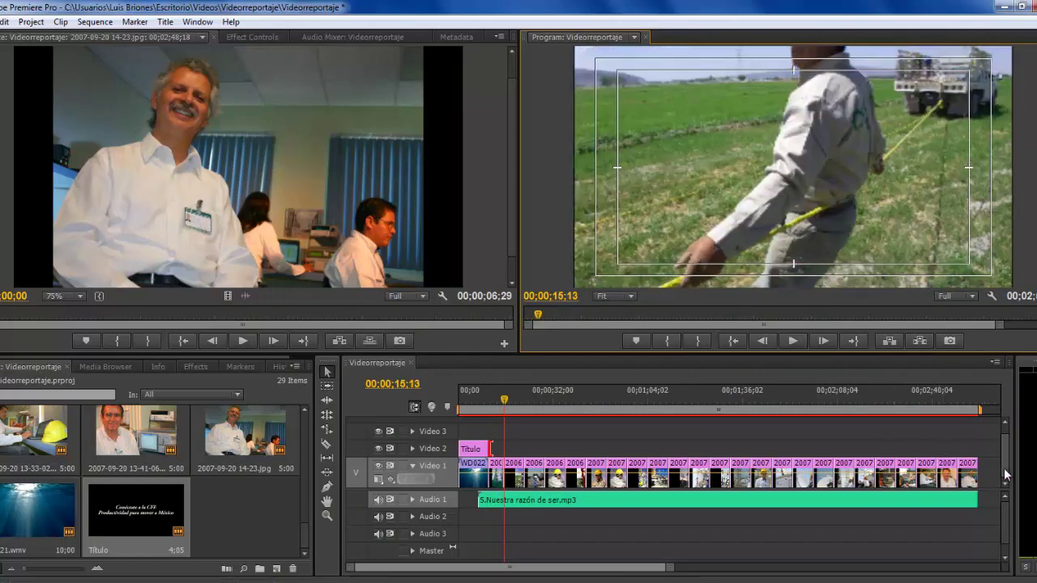
drag(994, 483, 460, 470)
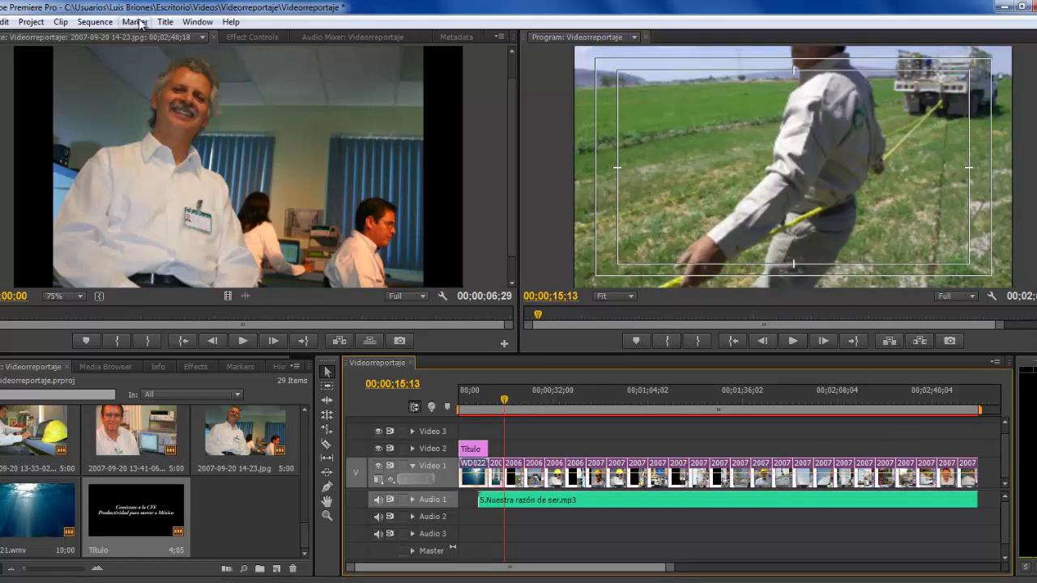
- Apply default transitions between the selected photo clips on Video 1
click(90, 22)
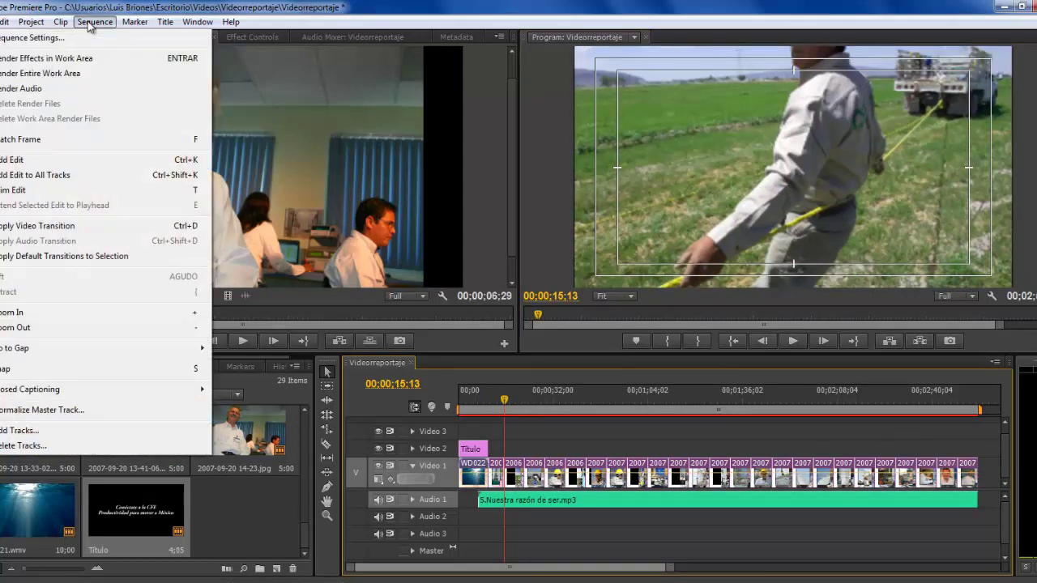
mouse_move(72, 25)
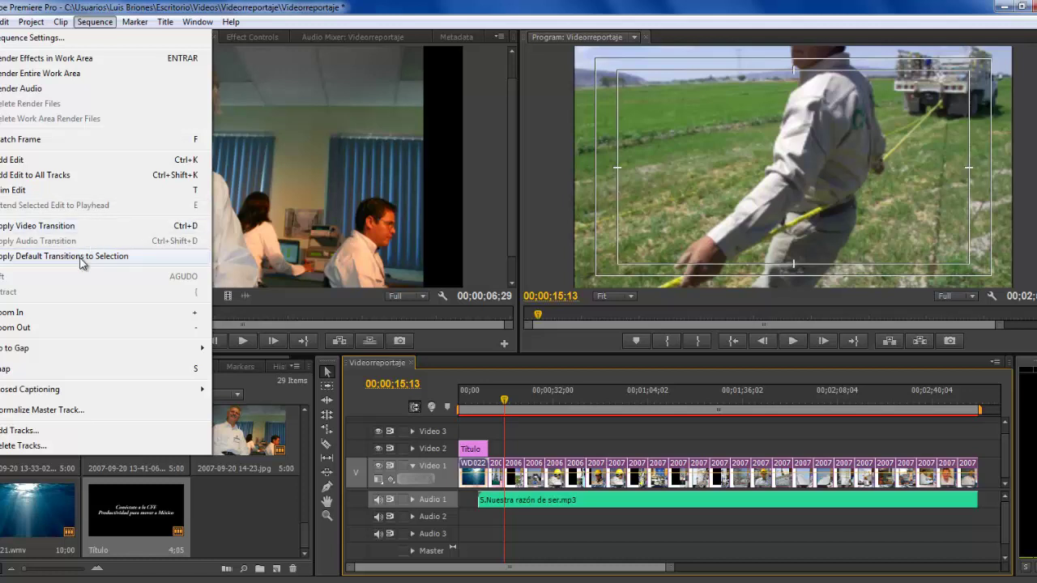
click(80, 258)
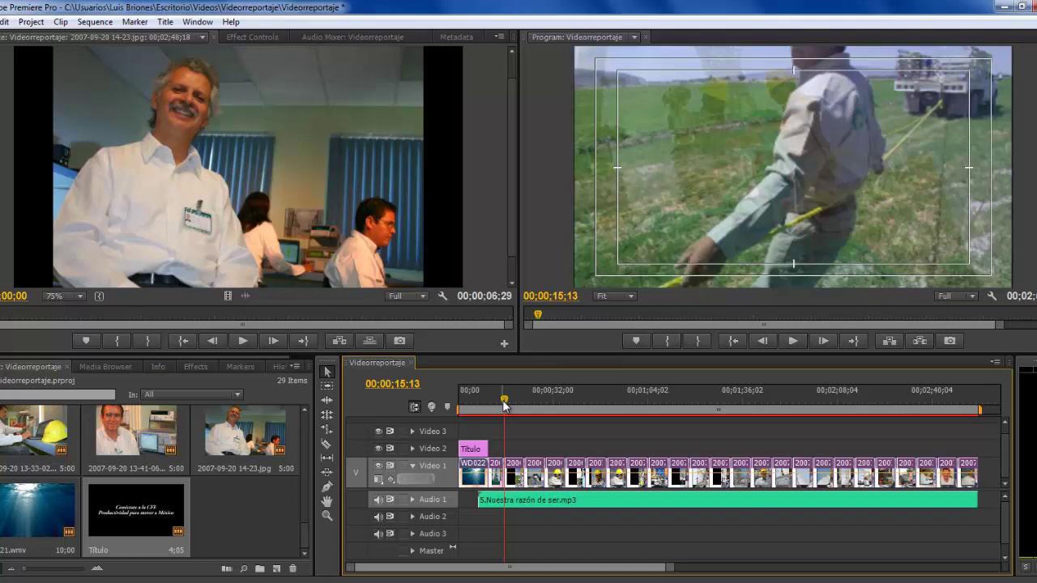
- Scrub back to 00;00;07;13 and play the new transitions to preview them
drag(504, 405, 481, 413)
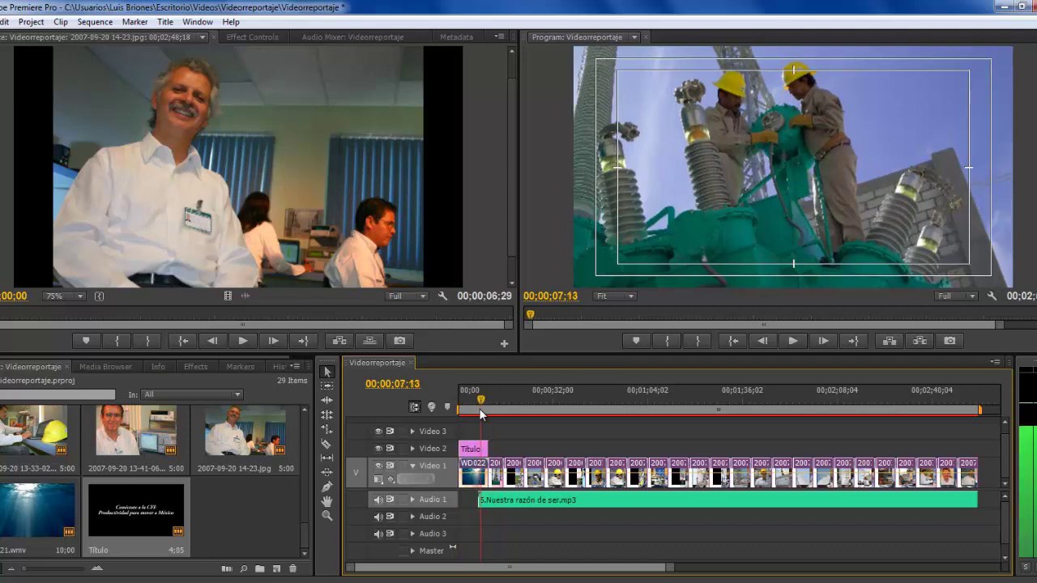
click(793, 341)
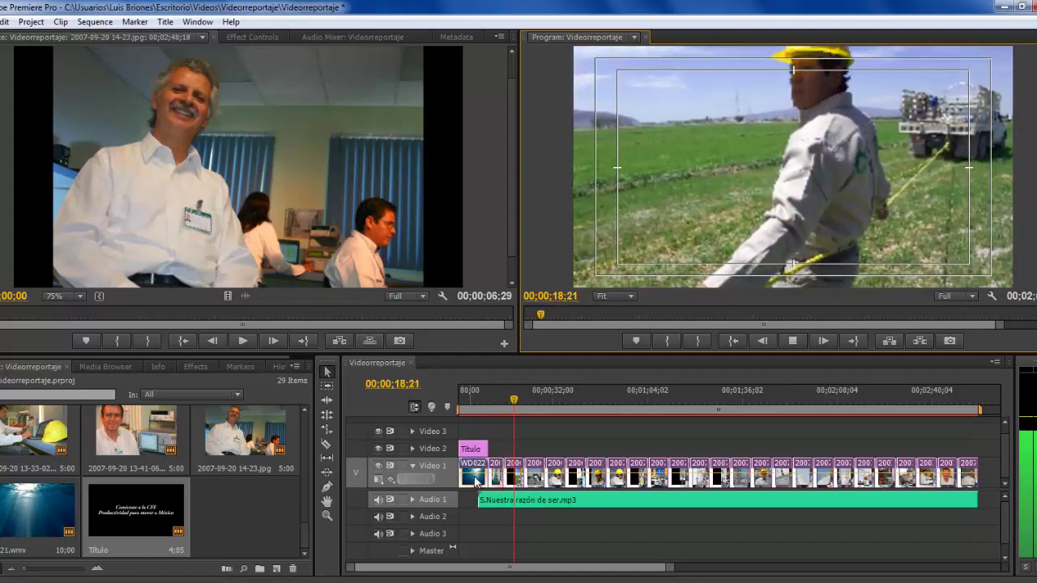
click(792, 342)
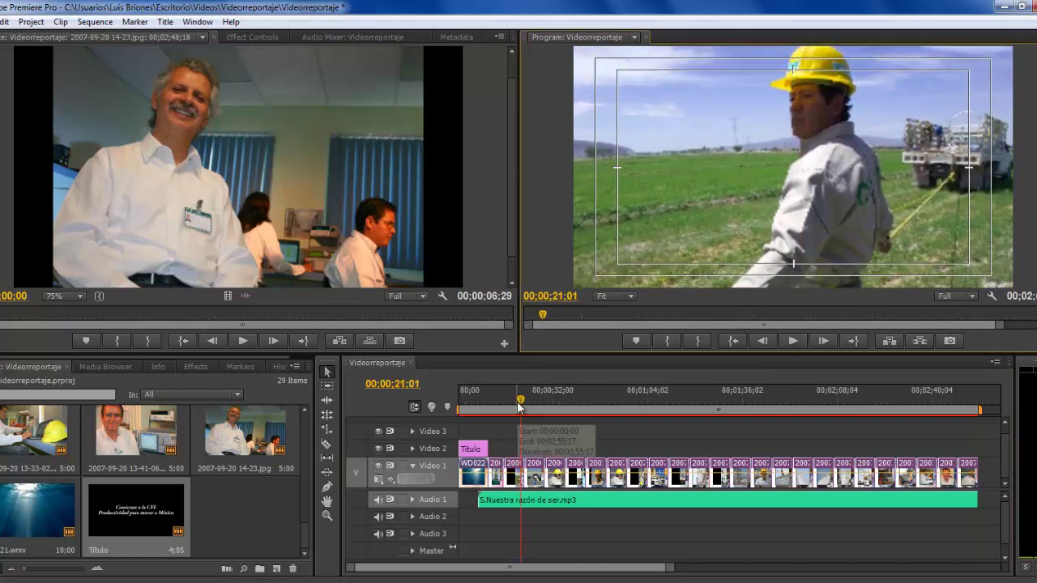
mouse_move(512, 405)
mouse_down()
mouse_move(478, 413)
mouse_move(528, 409)
mouse_up()
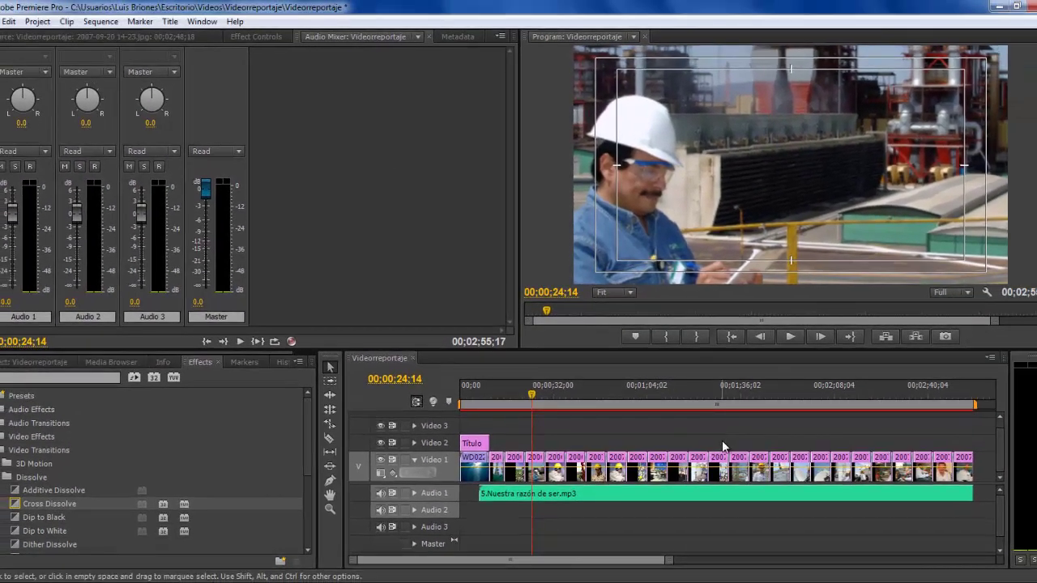
- Create a new Default Roll title named 'Créditos finales'
click(722, 440)
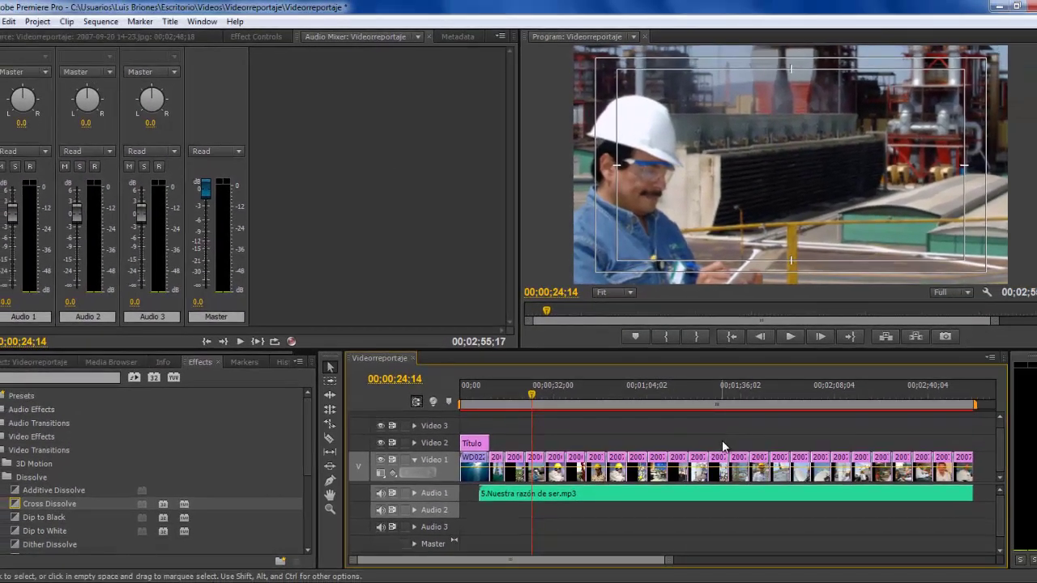
click(174, 24)
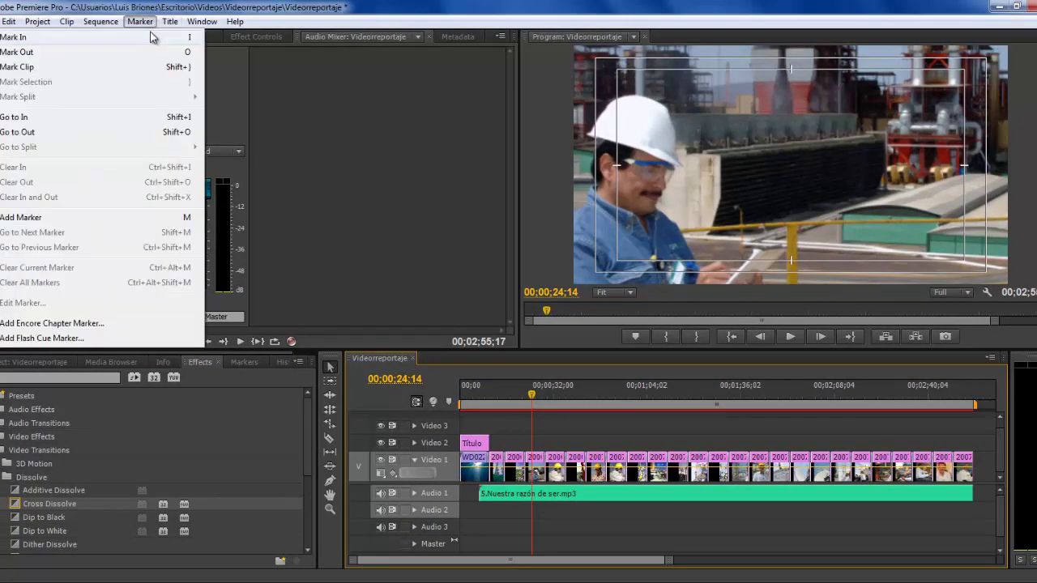
mouse_move(168, 39)
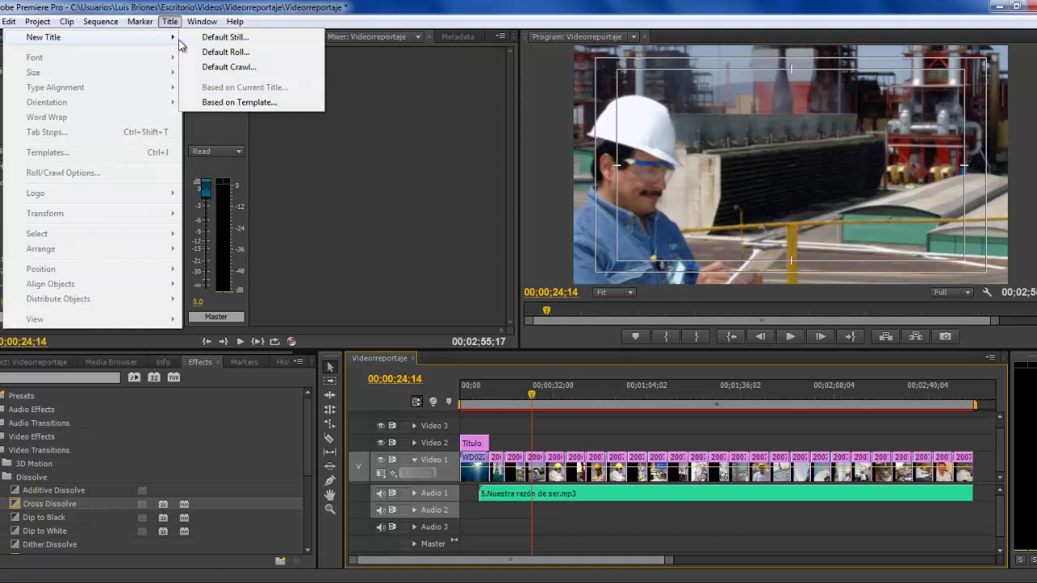
click(244, 53)
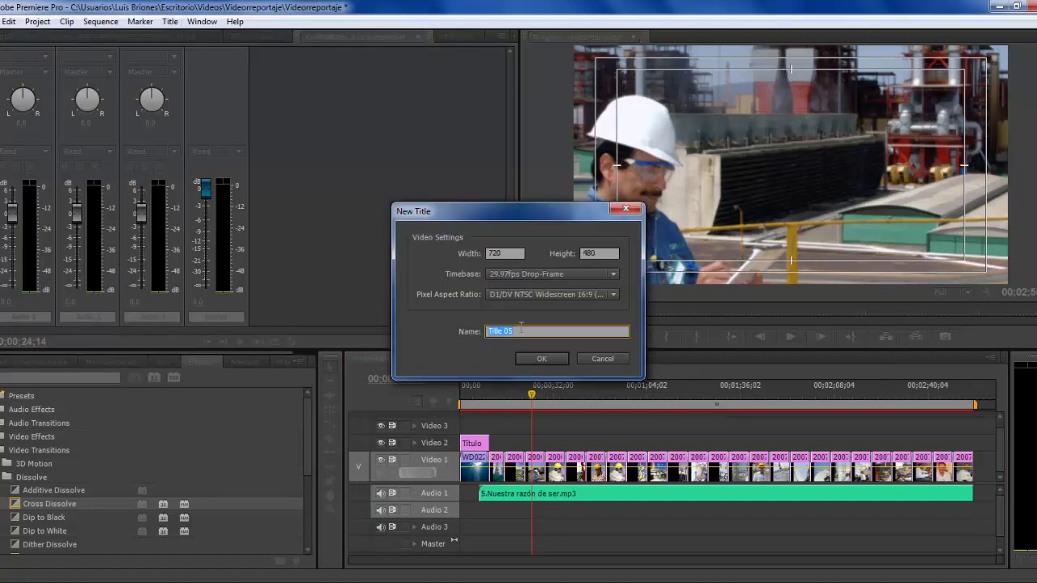
text(Créditos finales)
click(549, 363)
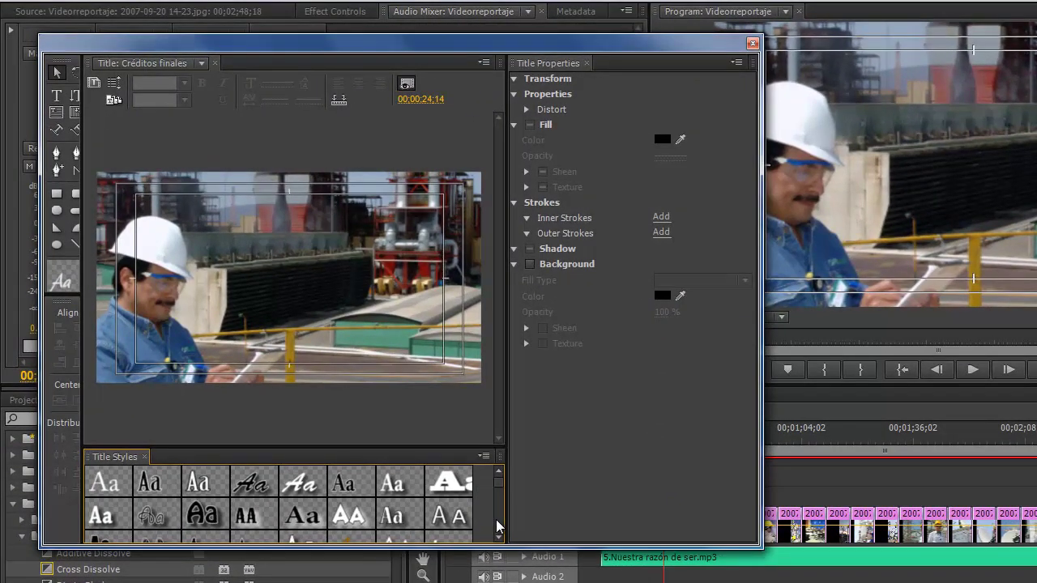
- Apply a white italic Title Style to the new title
scroll(497, 520, down, 1)
scroll(497, 520, down, 1)
scroll(490, 501, up, 1)
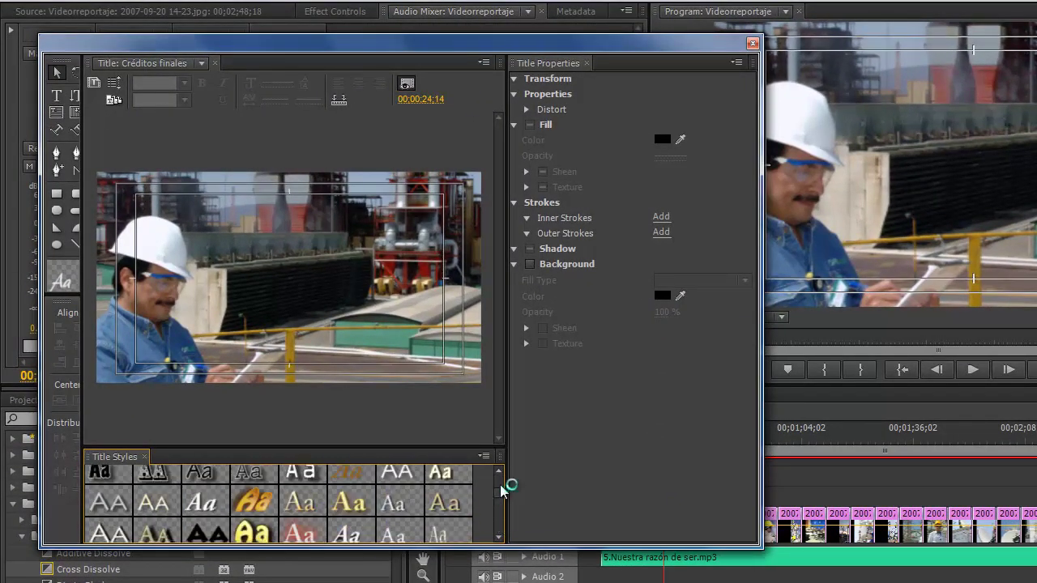
click(348, 530)
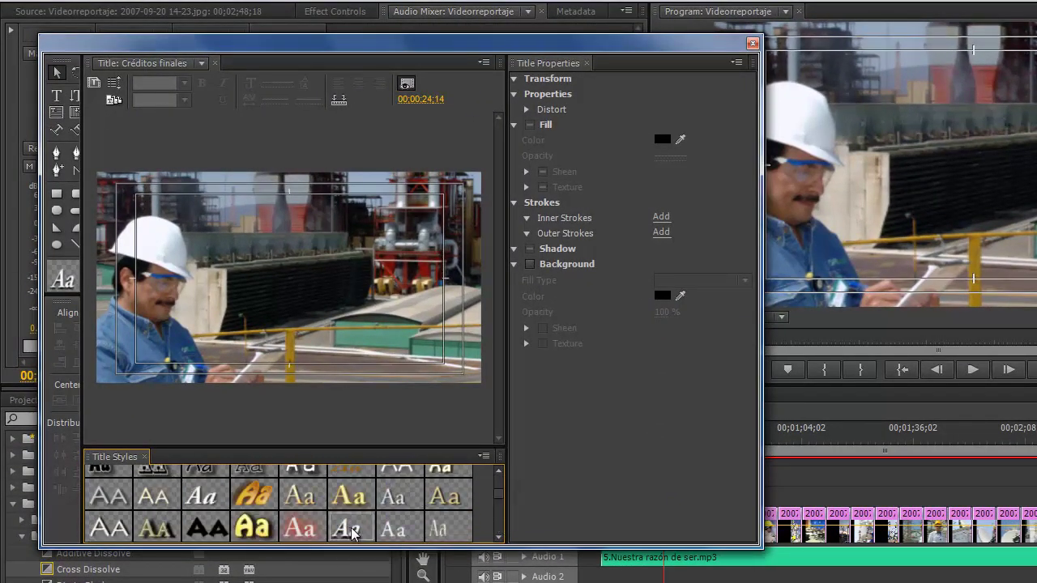
- Type the author's name and 'Grupo: 2451' on separate lines of the credits
click(56, 95)
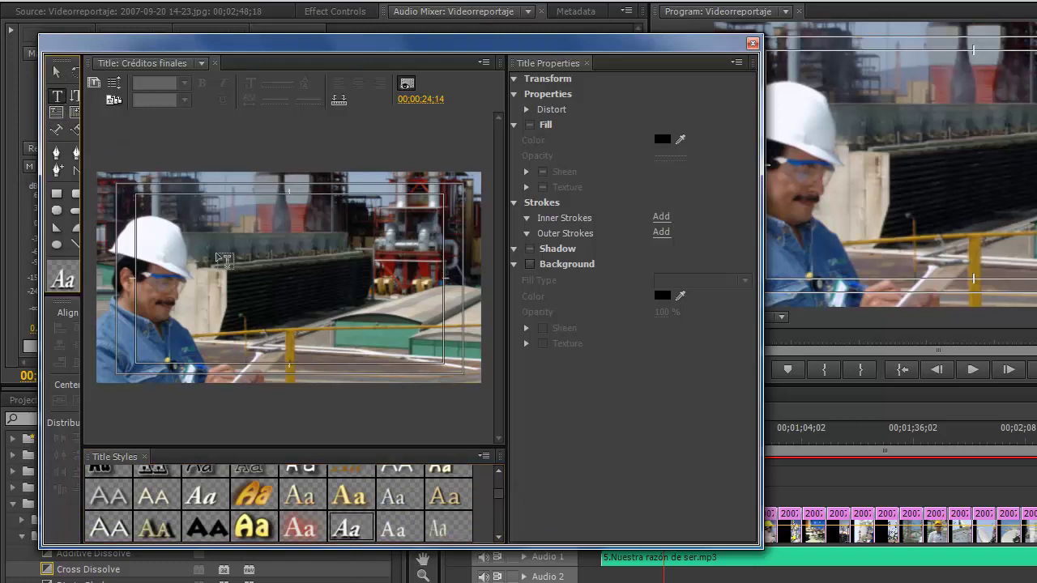
click(207, 258)
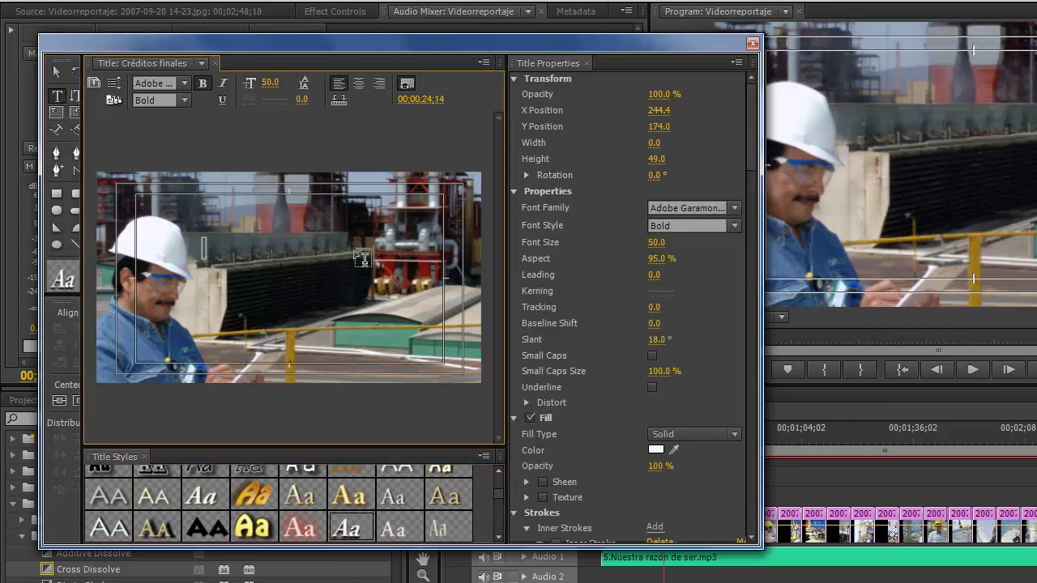
text(Luis)
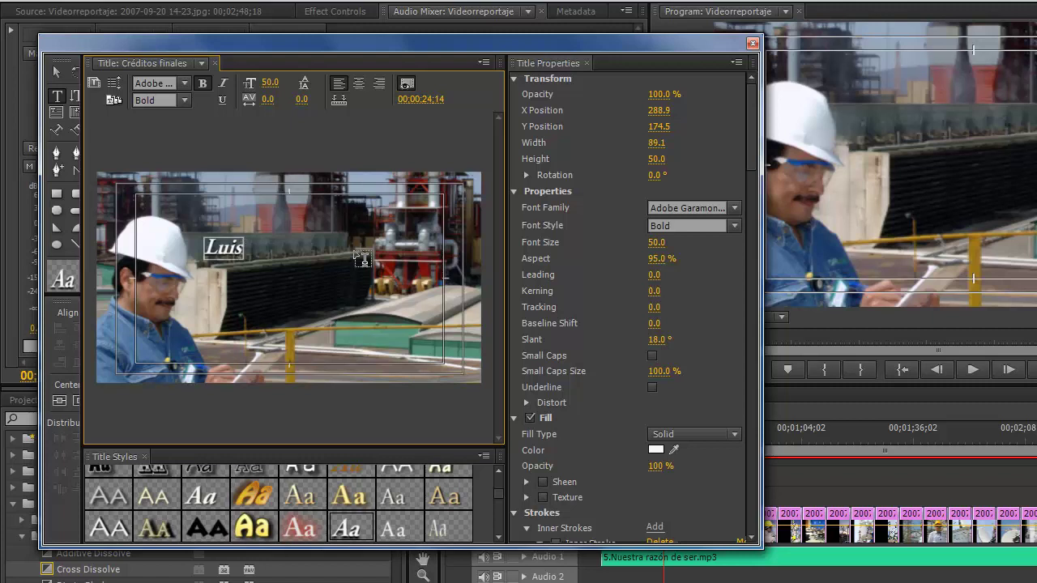
text( Brion)
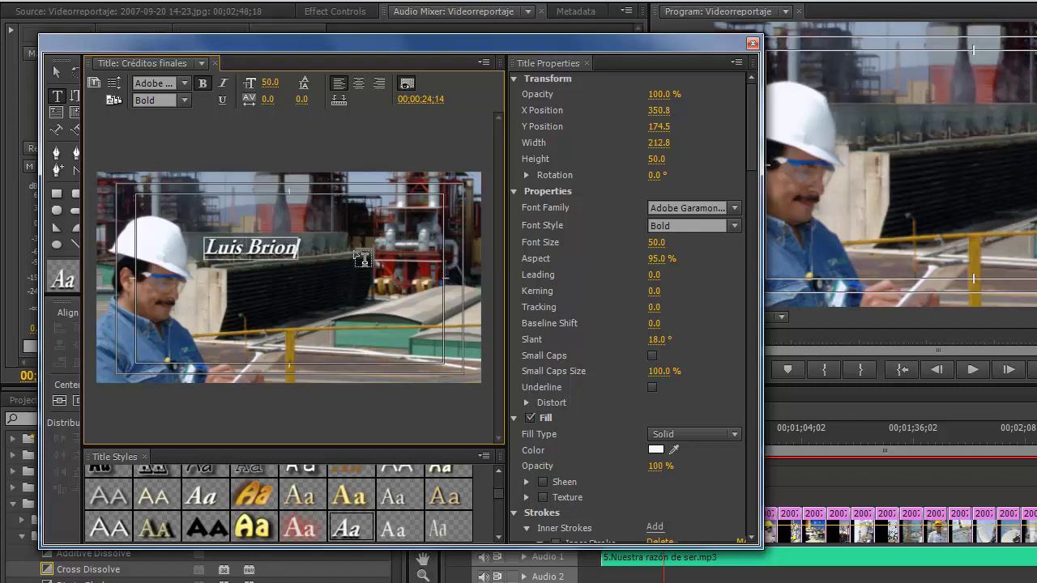
text(es)
key(Return)
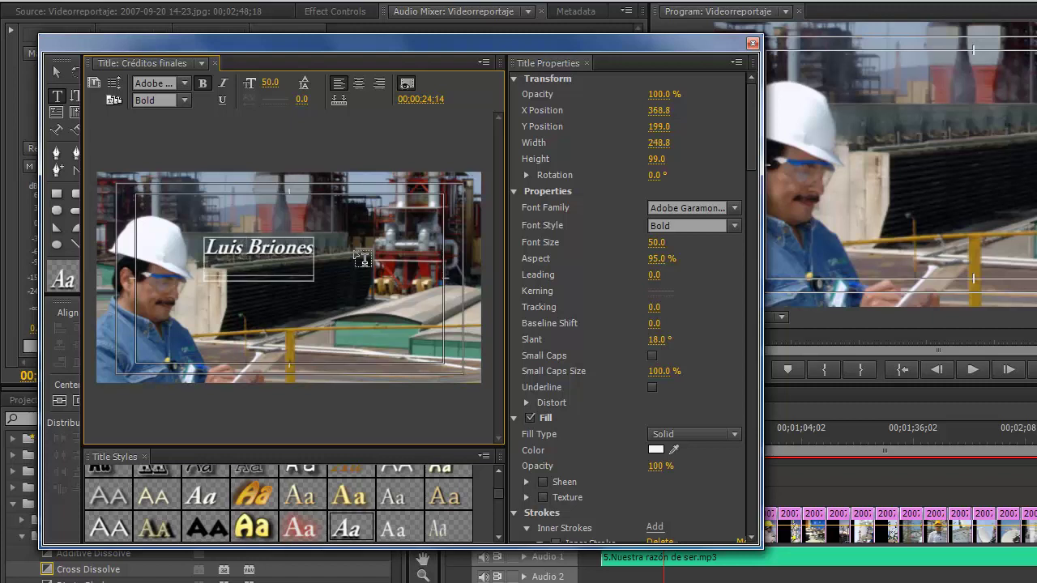
key(Return)
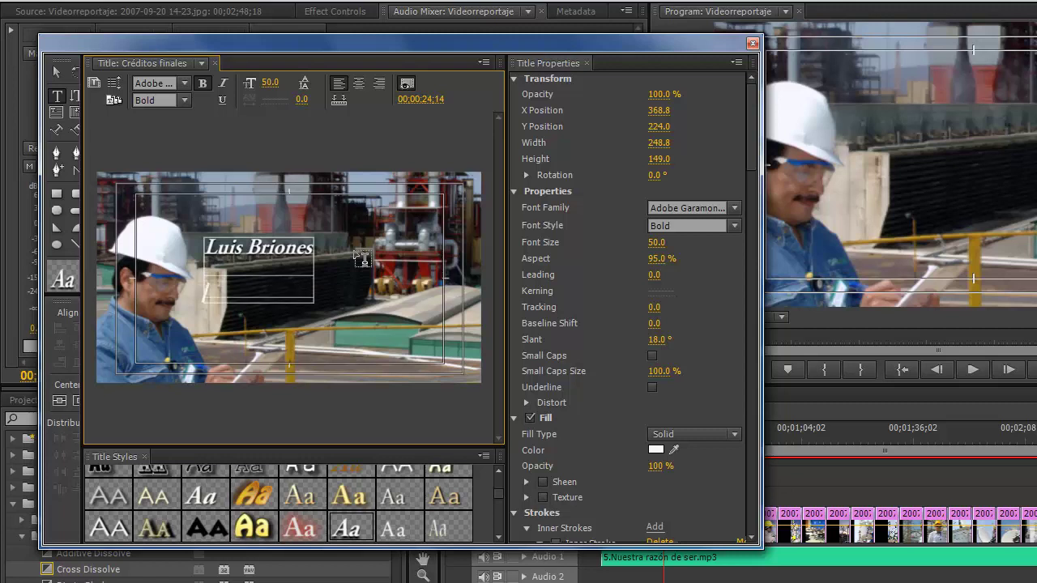
text(Gi)
text(l)
text(po: 24)
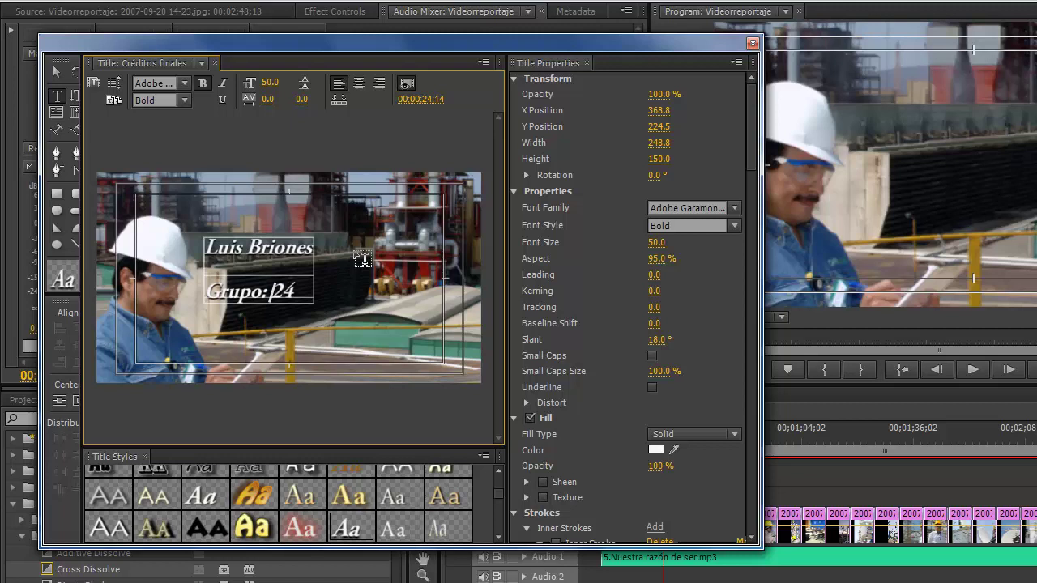
text(51)
key(Return)
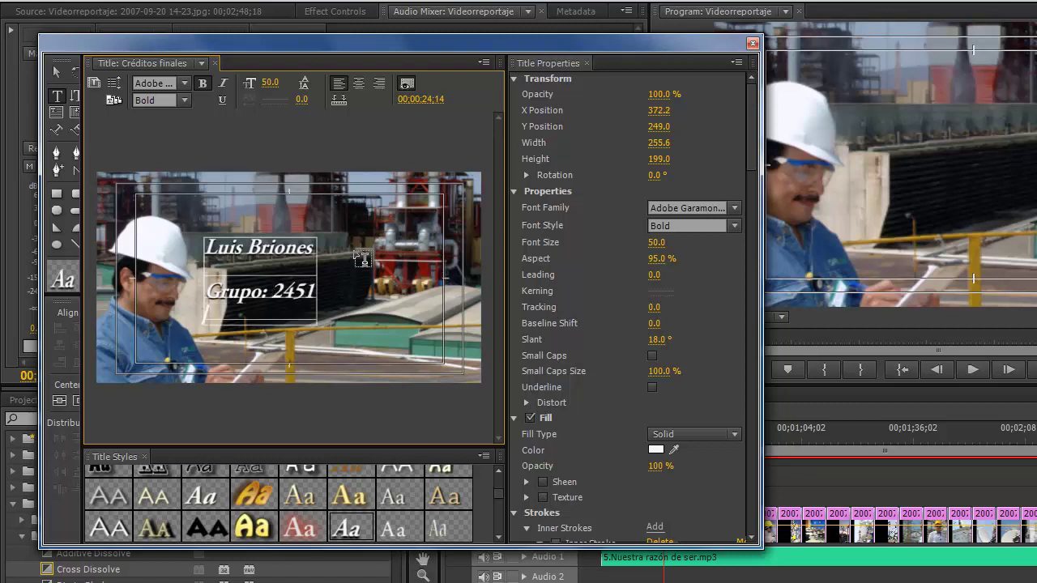
key(Return)
- Add 'FES Aragón' and 'México, 2014' lines, then centre-align the credits
text(FES)
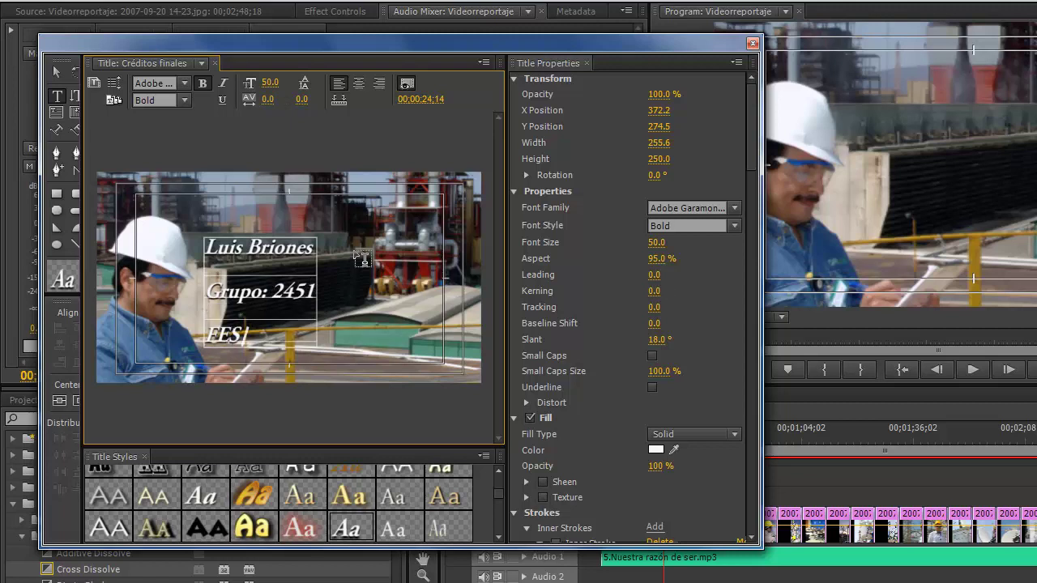
text( Aragón)
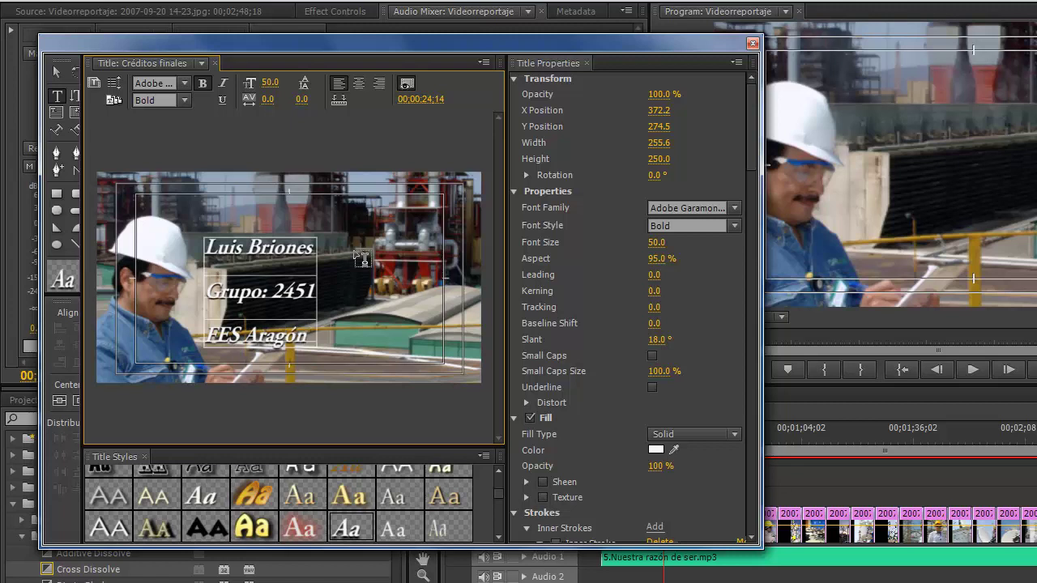
key(Return)
key(Return)
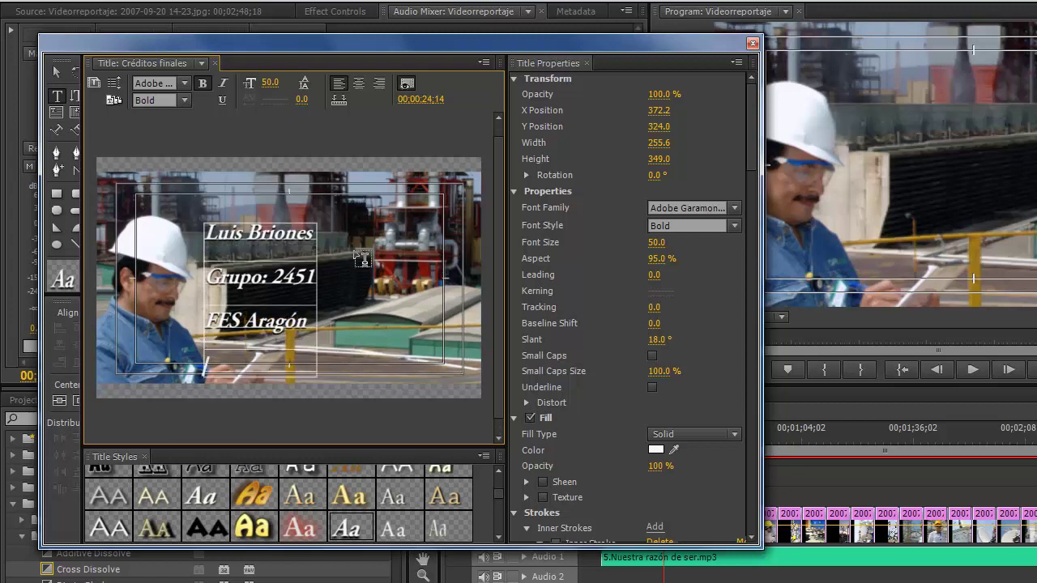
text(Méxic)
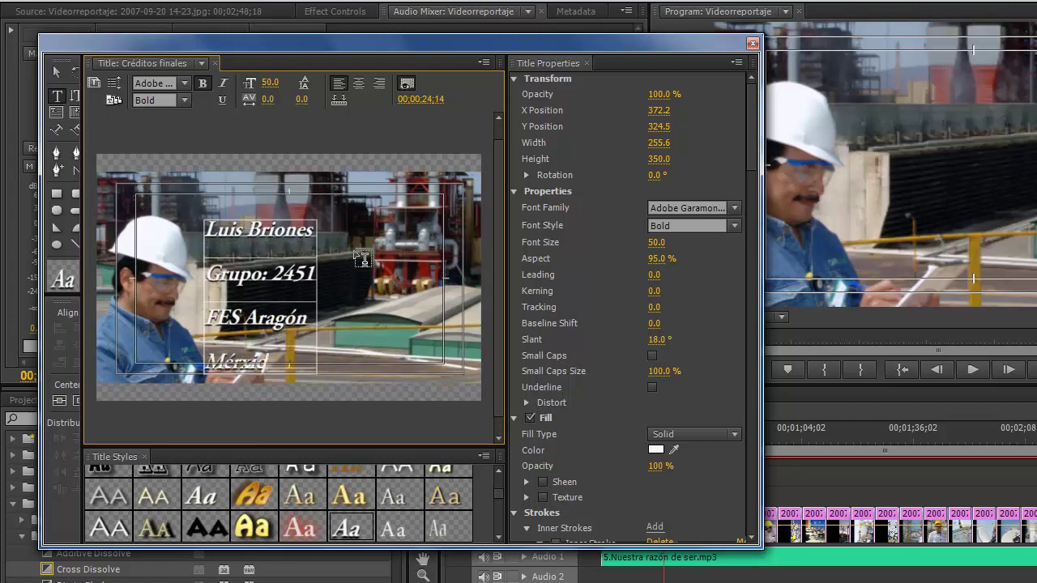
key(BackSpace)
key(BackSpace)
key(BackSpace)
text(oi)
key(BackSpace)
text(, 201)
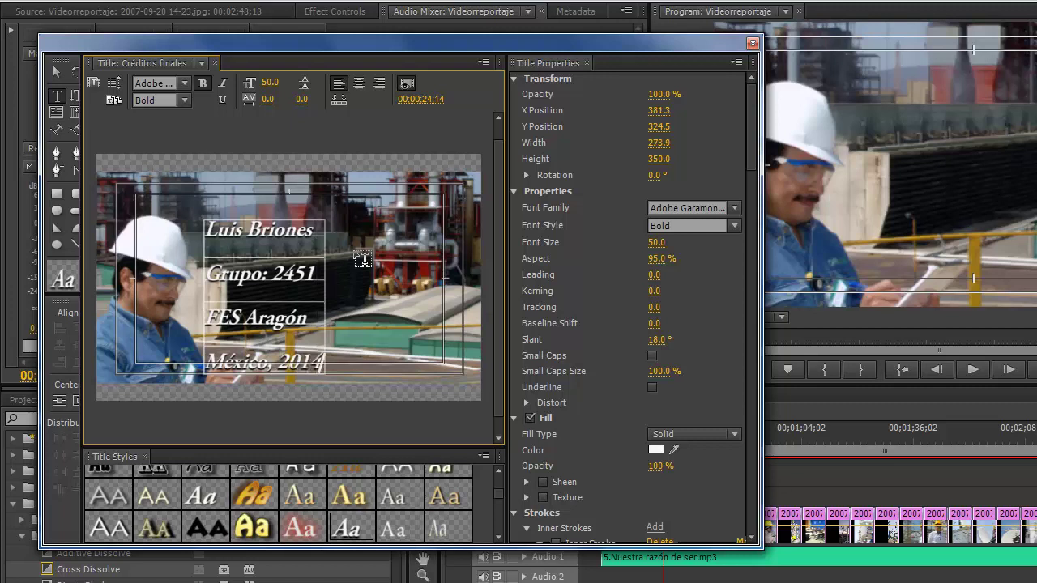
text(4)
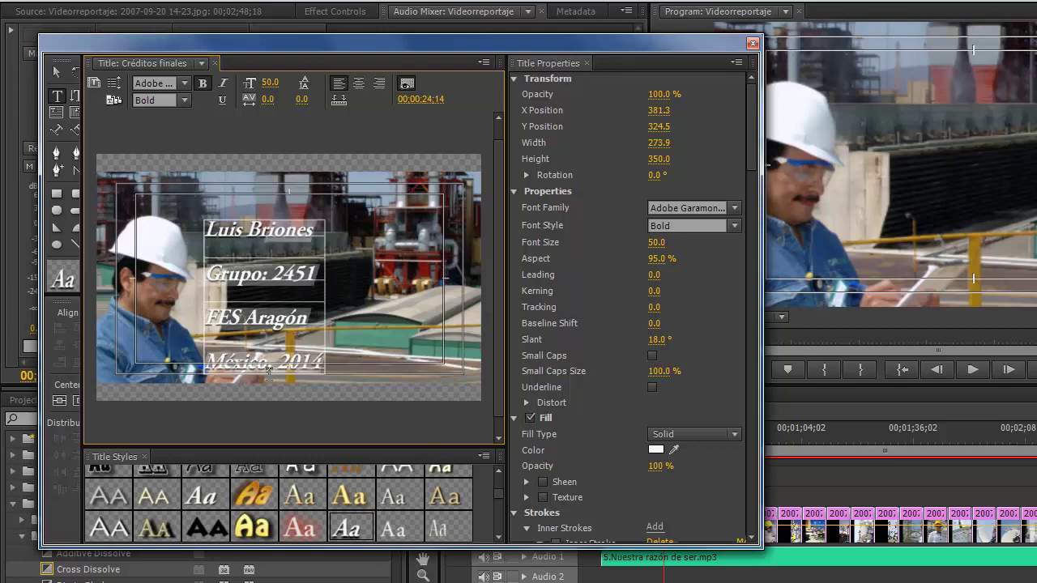
click(357, 84)
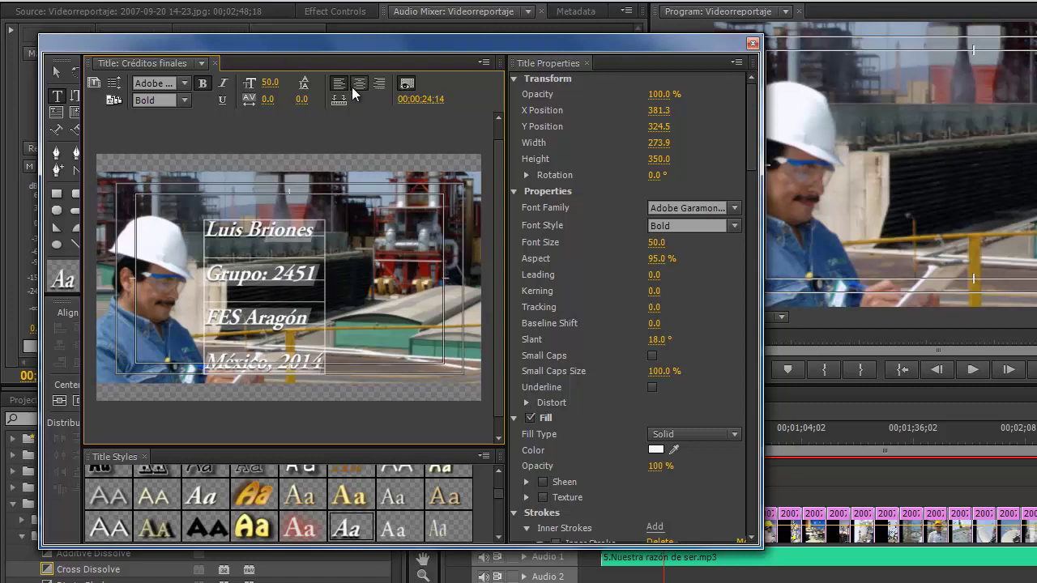
- Move the credits text lower and place Créditos finales at the end of Video 2
click(57, 72)
drag(290, 239, 306, 340)
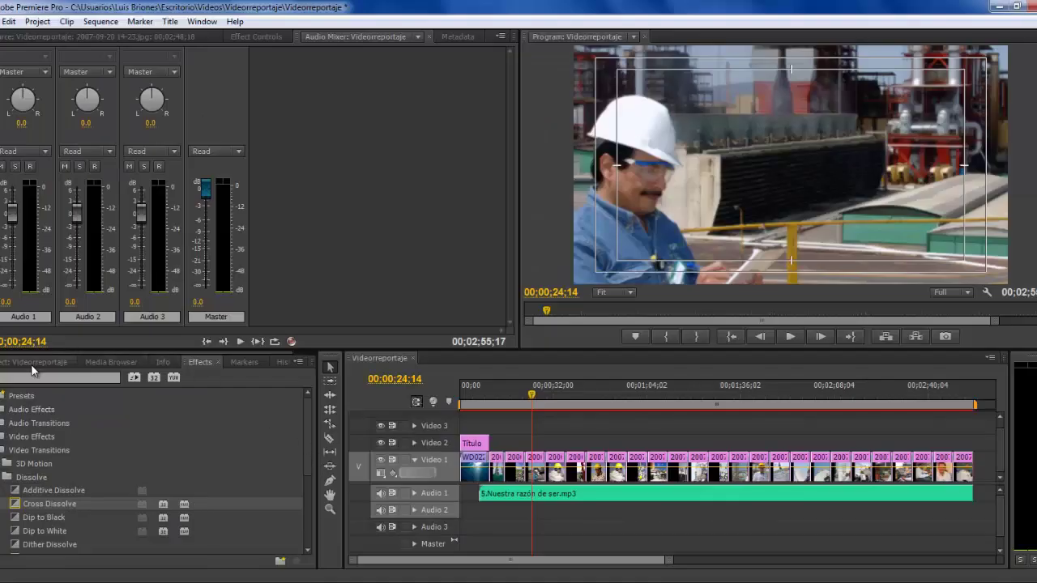
click(39, 362)
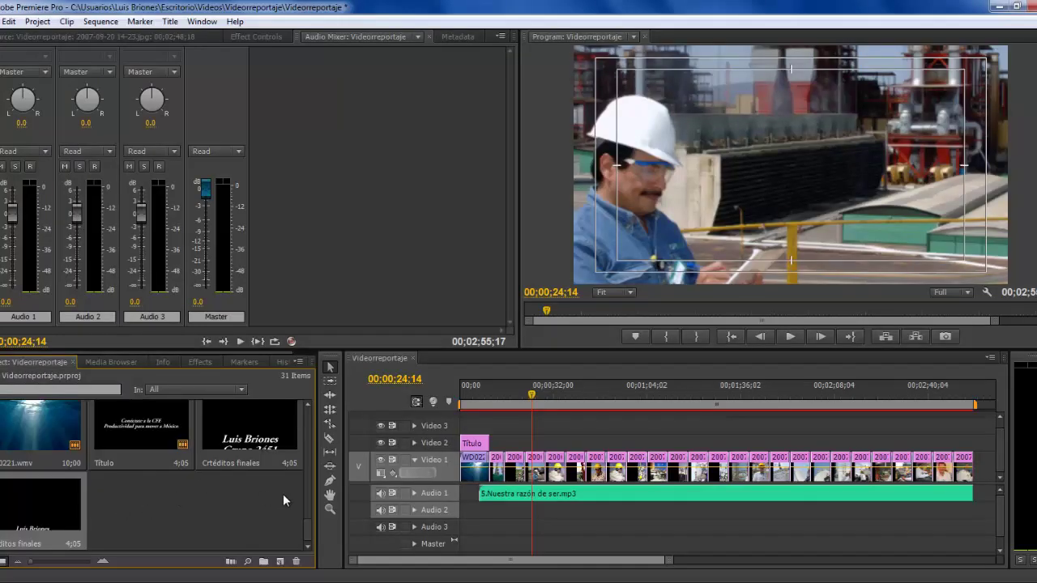
drag(787, 434, 986, 463)
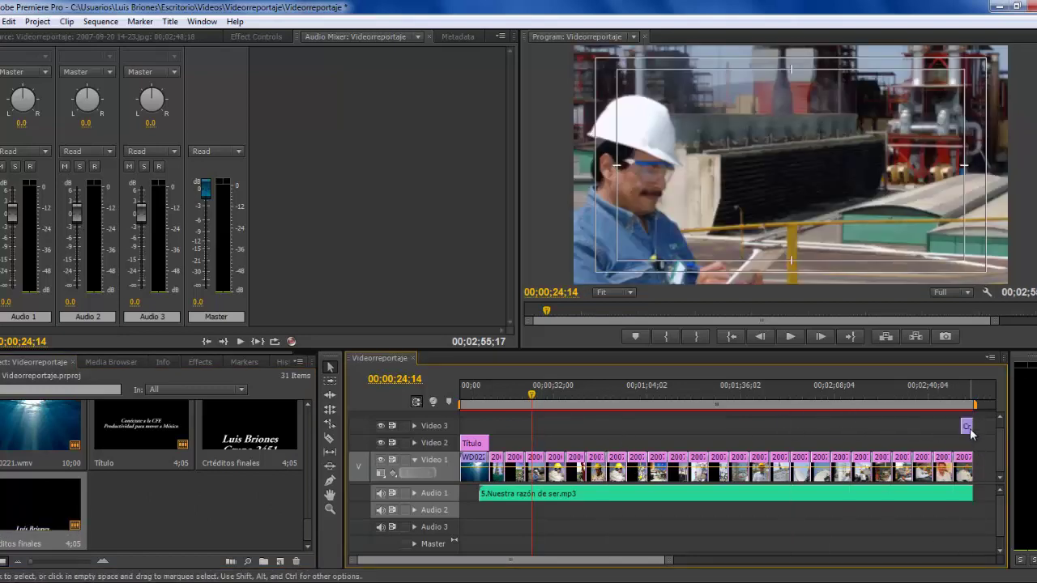
mouse_move(986, 462)
mouse_down()
mouse_move(982, 439)
mouse_move(966, 440)
mouse_up()
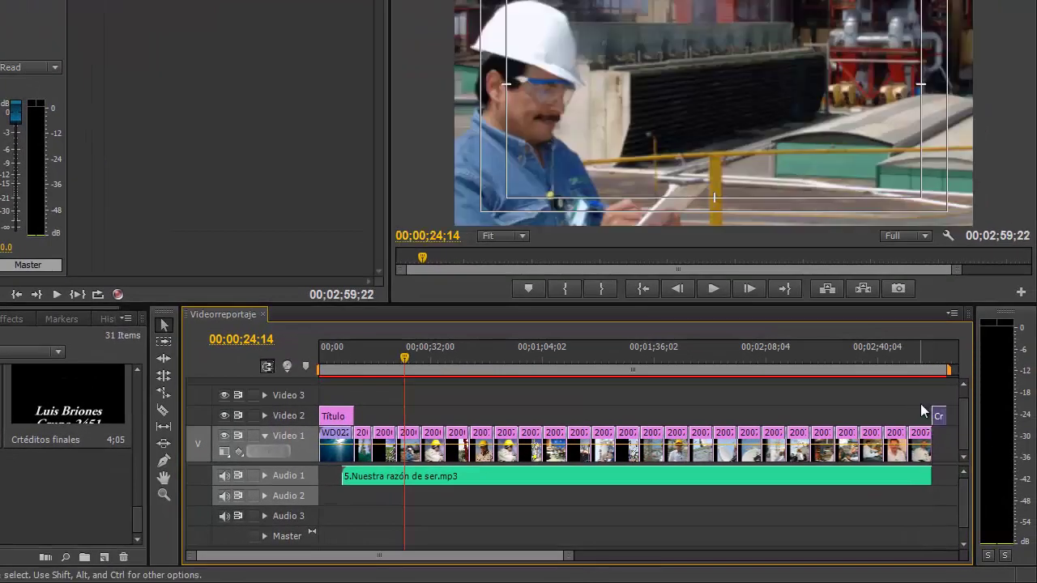
- Play back the sequence ending to check the scrolling credits
click(921, 372)
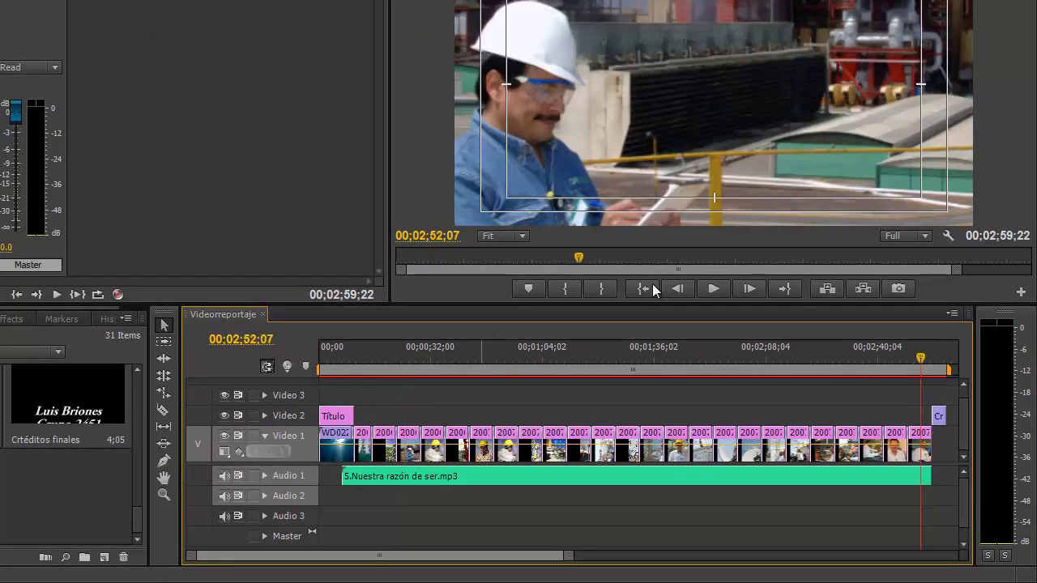
click(712, 290)
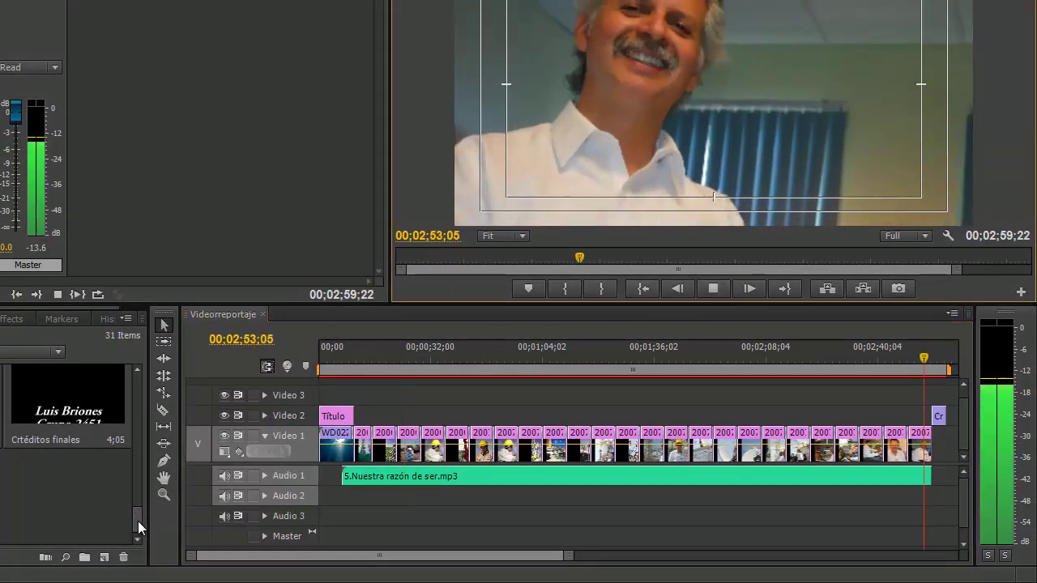
scroll(138, 518, up, 5)
scroll(769, 478, down, 5)
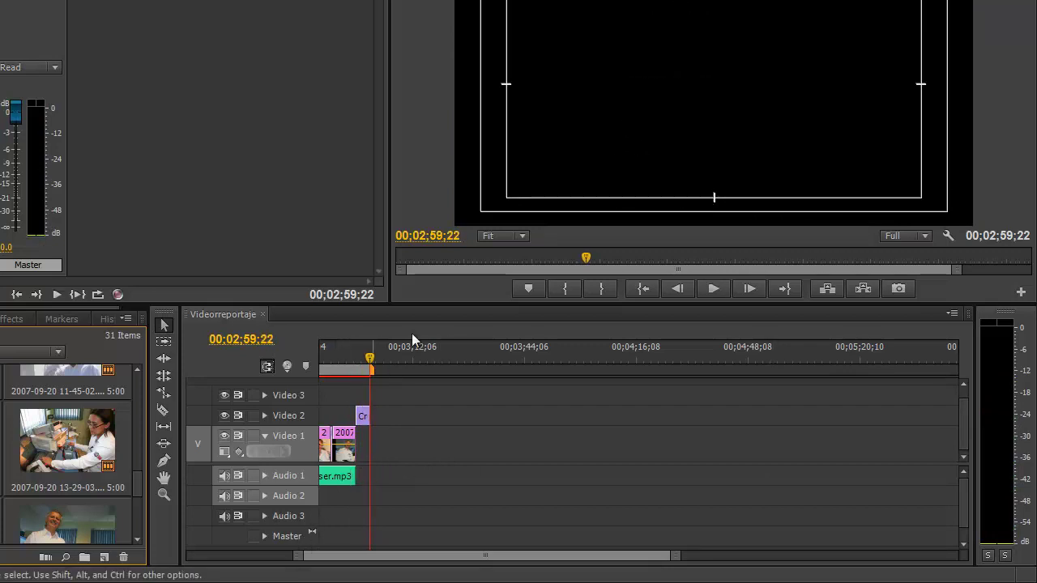
- Move the playhead back to 00;01;27;22, then to the sequence start
click(402, 468)
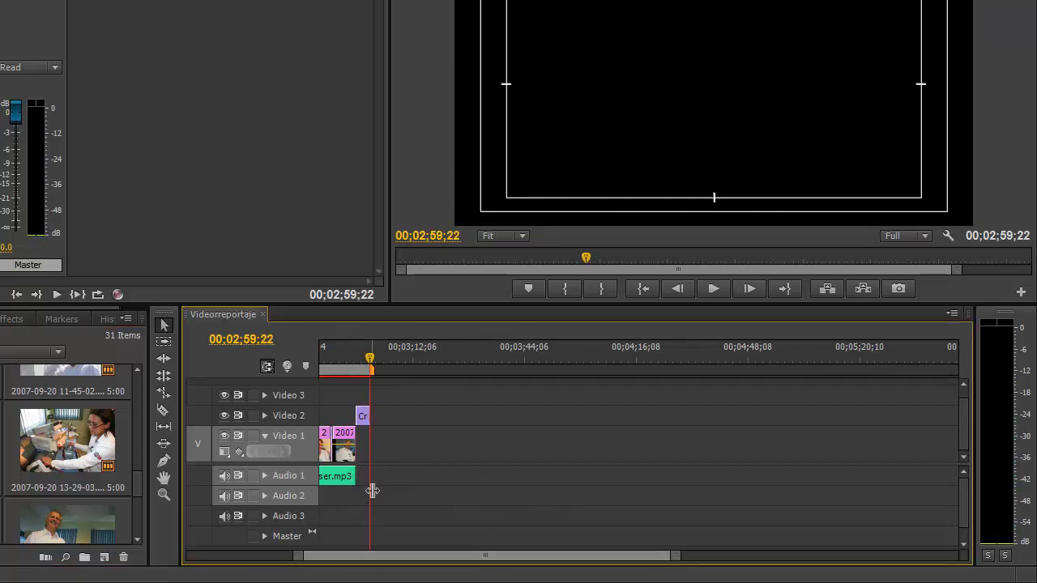
drag(369, 364, 320, 365)
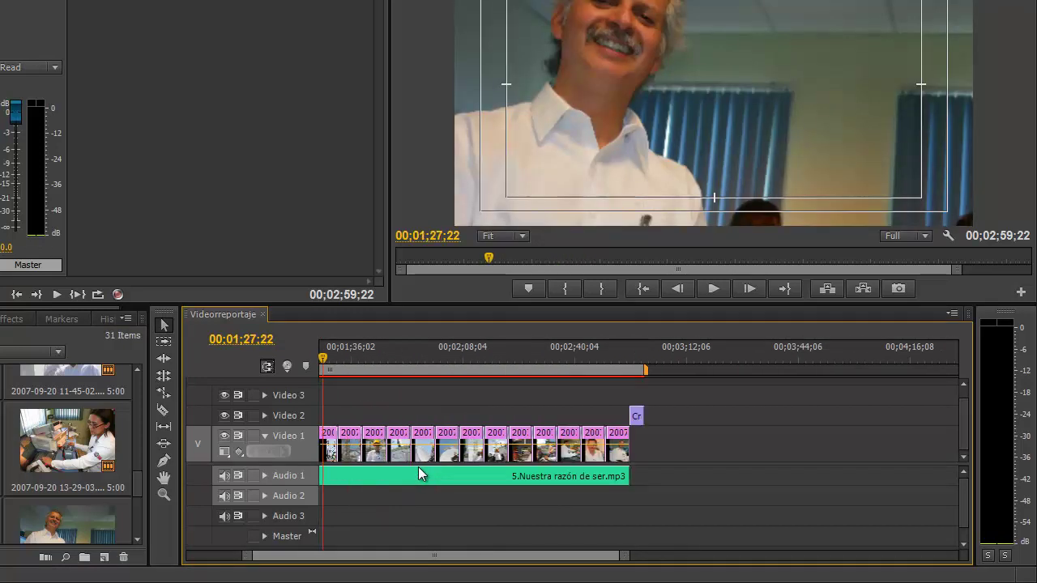
drag(290, 557, 227, 557)
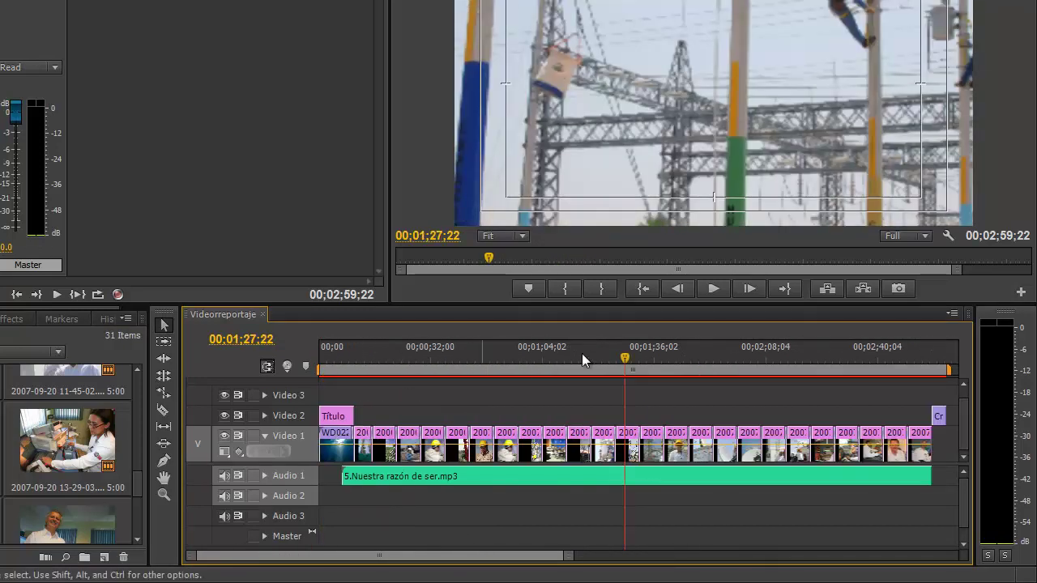
click(622, 358)
key(Home)
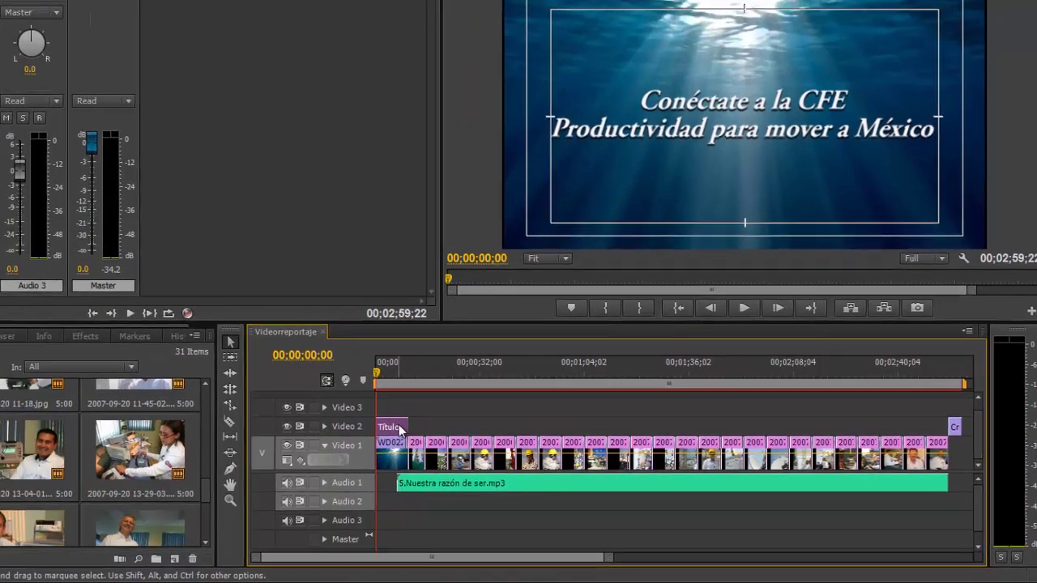
- Select the Título clip on Video 2 and show its Motion, Opacity and Time Remapping settings
double_click(346, 414)
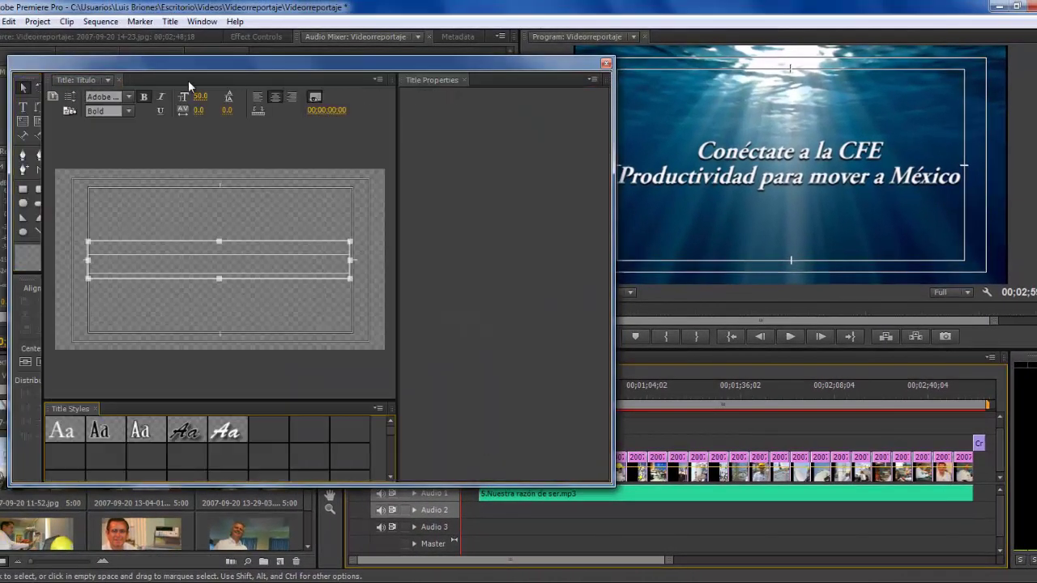
click(605, 64)
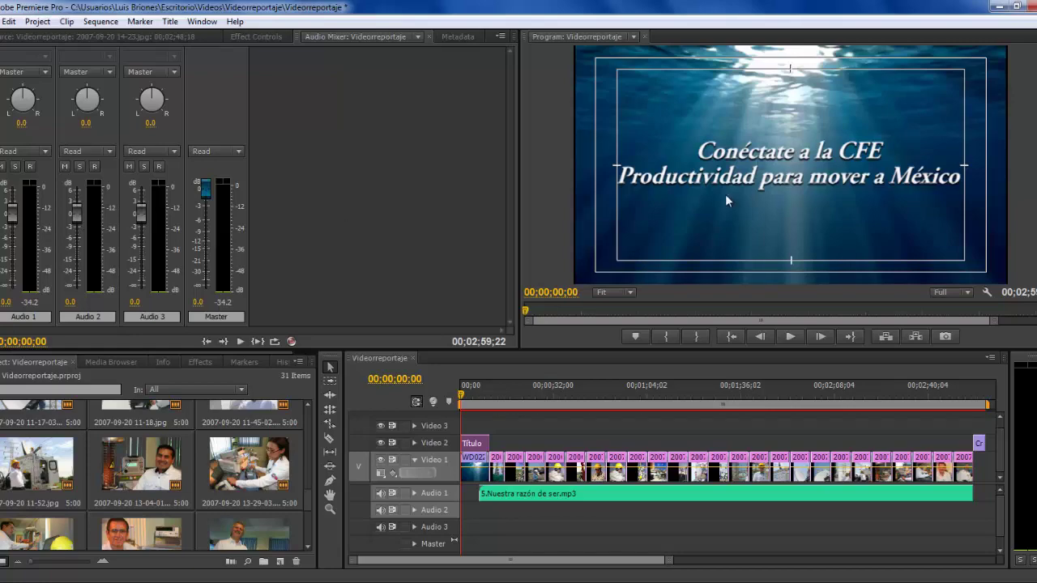
click(468, 446)
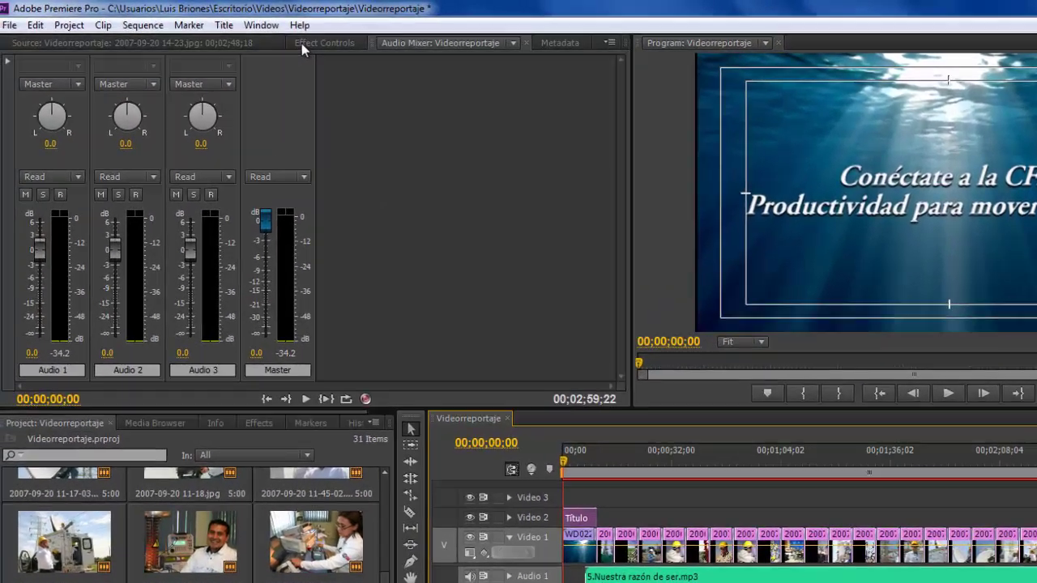
click(301, 43)
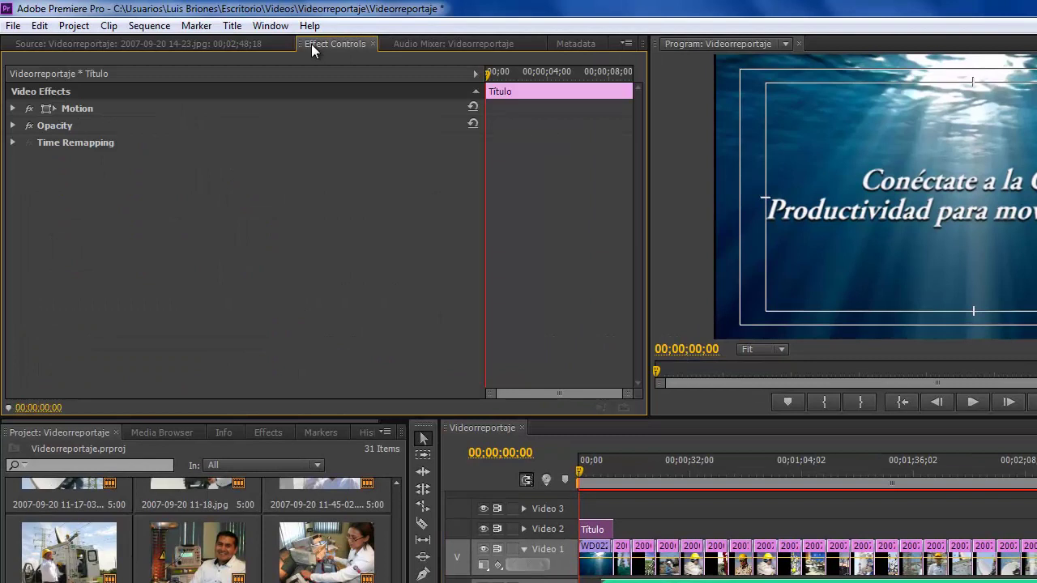
- Expand Título's Opacity settings and scrub through the title's opening seconds
click(13, 125)
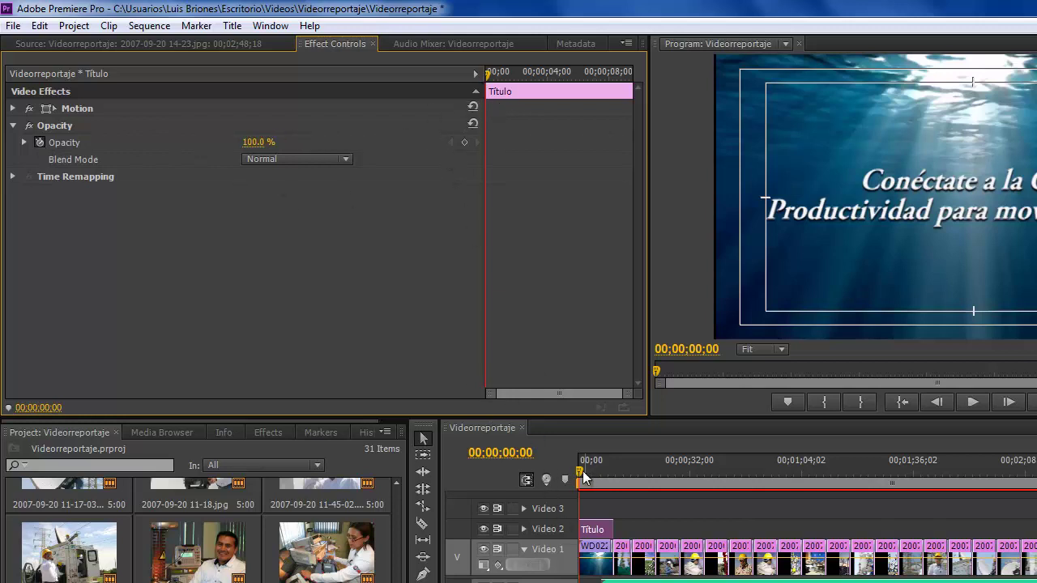
drag(582, 473, 616, 484)
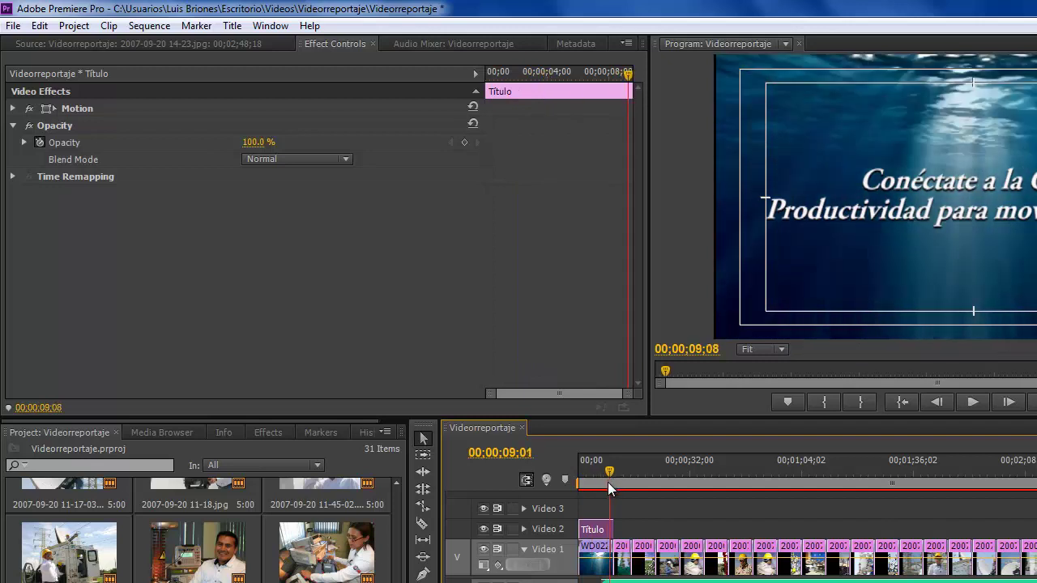
drag(615, 483, 601, 483)
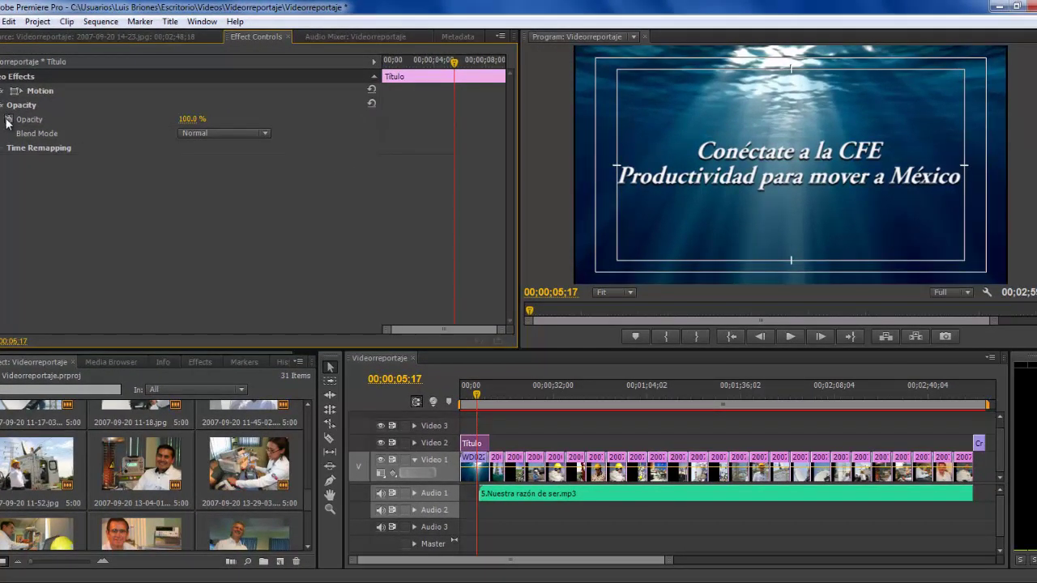
- Keyframe Título's opacity from 100% at 00;00;05;17 down to 0% at 00;00;09;29
click(9, 119)
drag(479, 397, 489, 399)
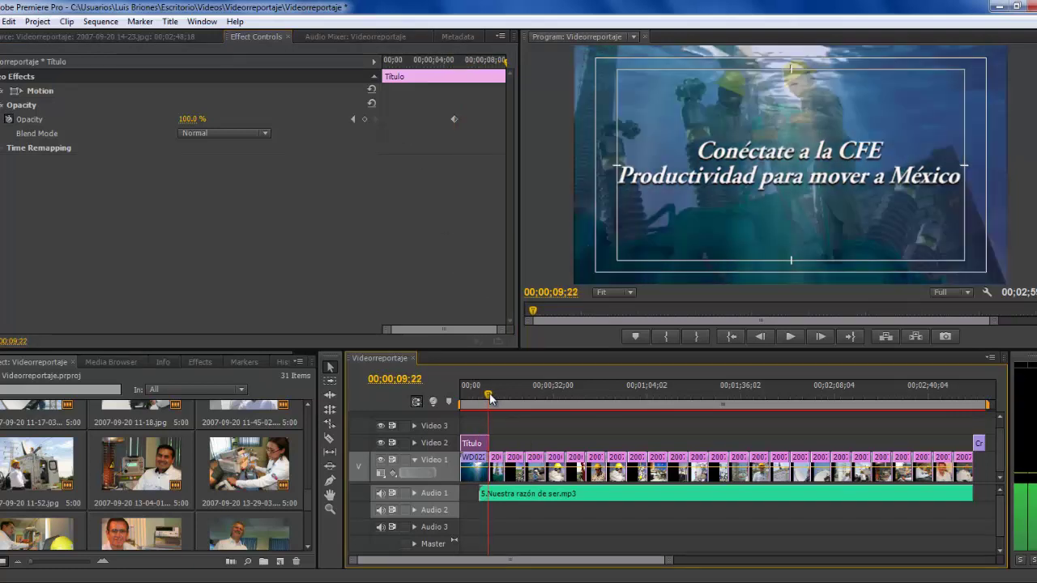
key(Right)
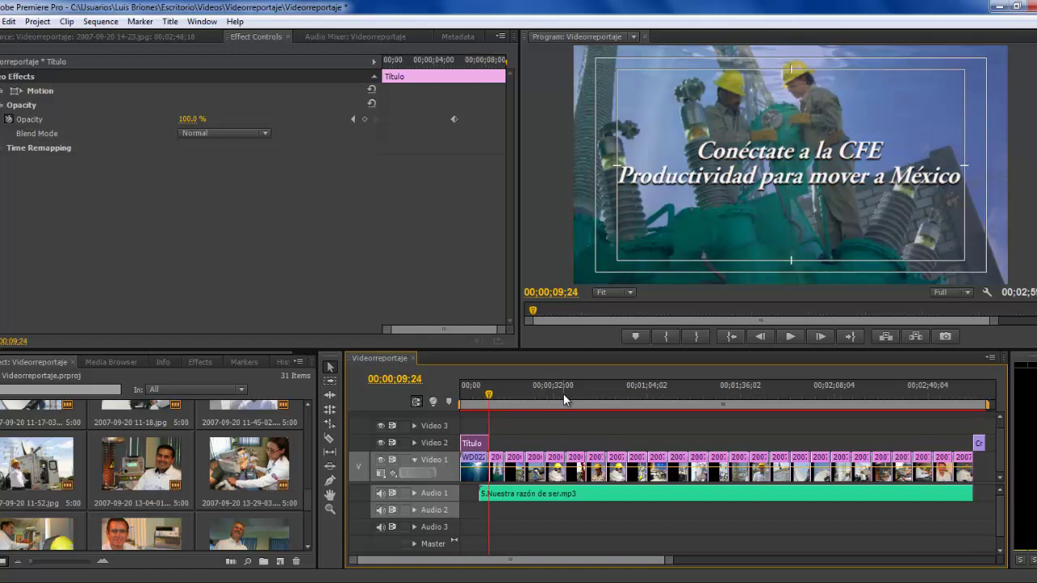
key(Right)
key(Right)
key(Right)
key(Right)
key(Right)
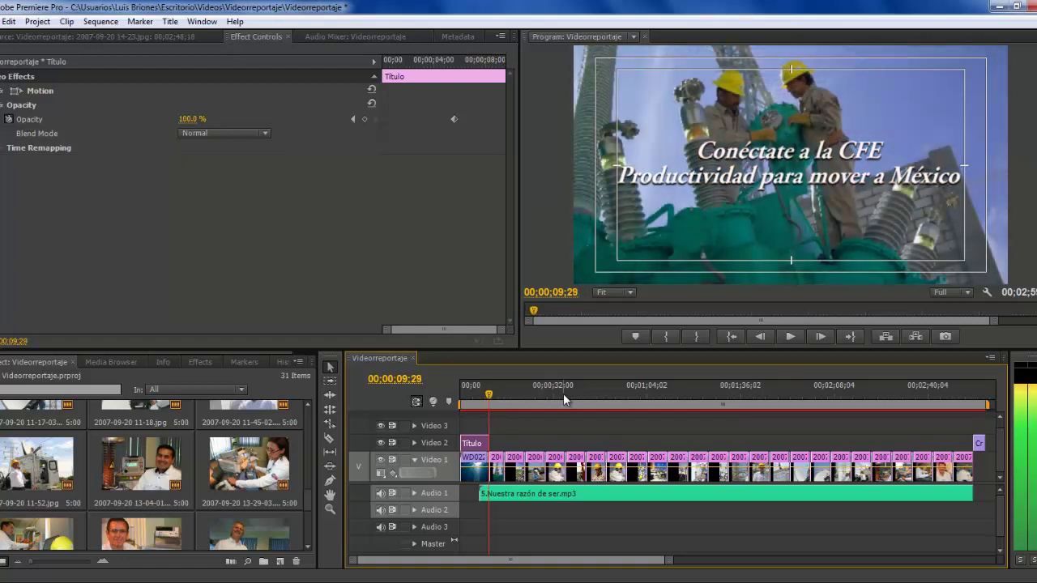
key(Right)
key(Left)
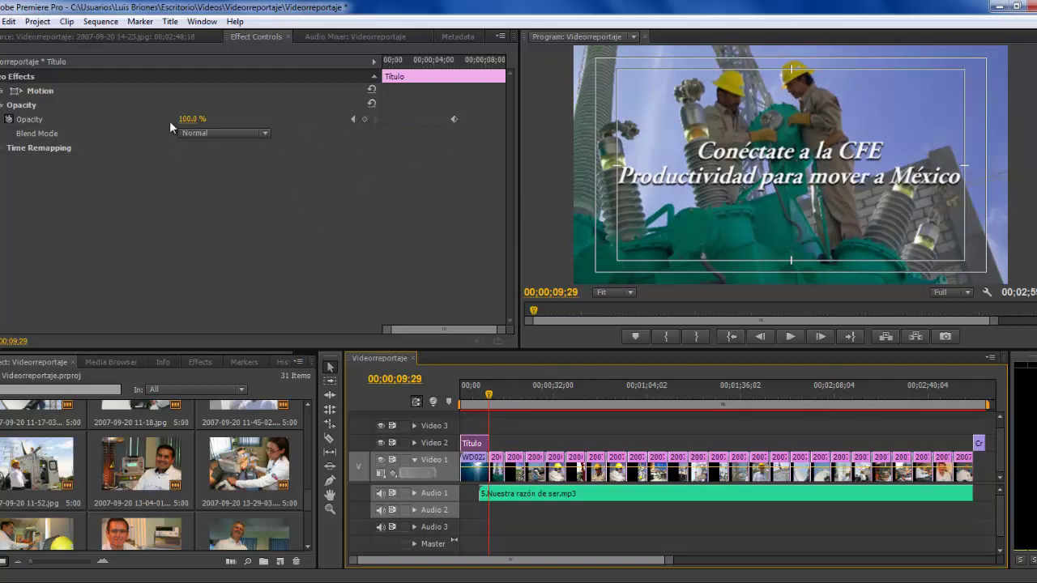
click(364, 118)
drag(192, 132, 48, 132)
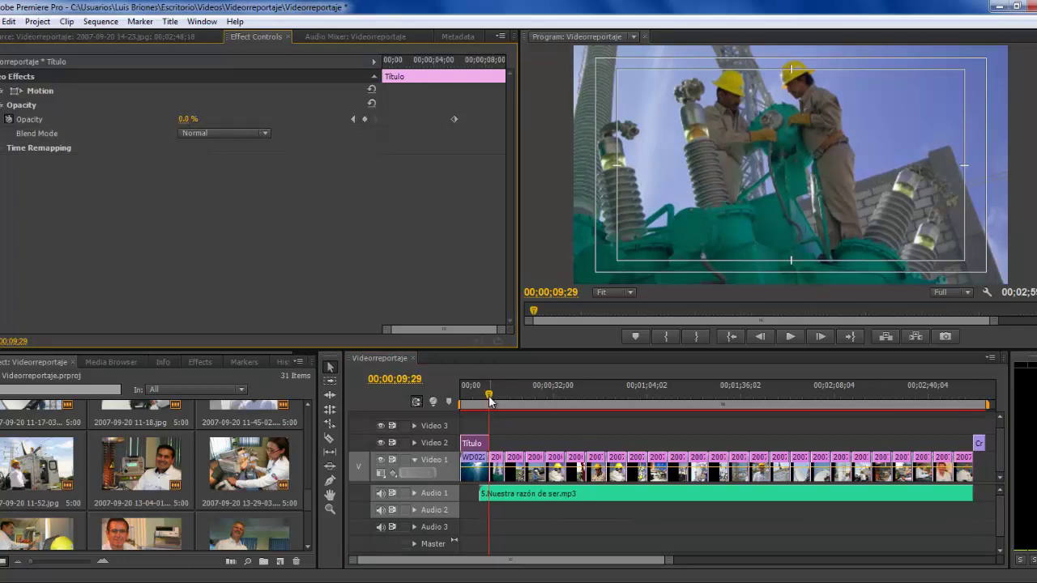
drag(490, 401, 456, 402)
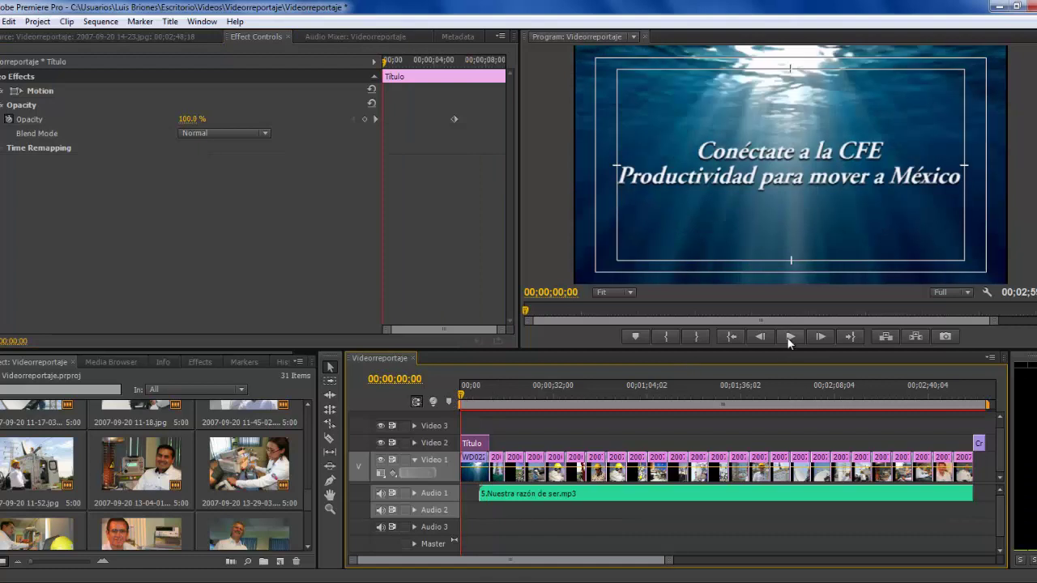
key(space)
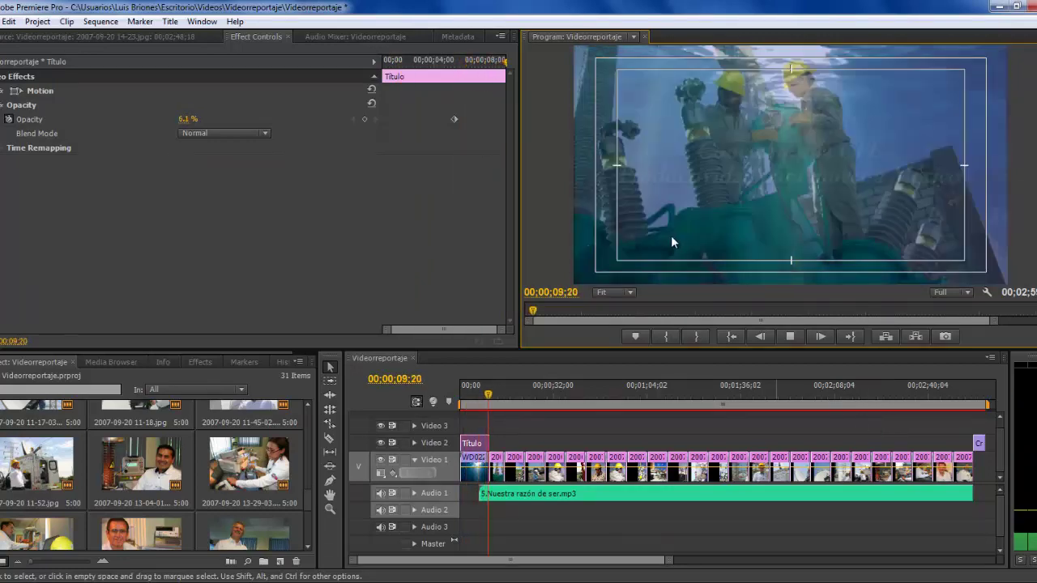
click(794, 334)
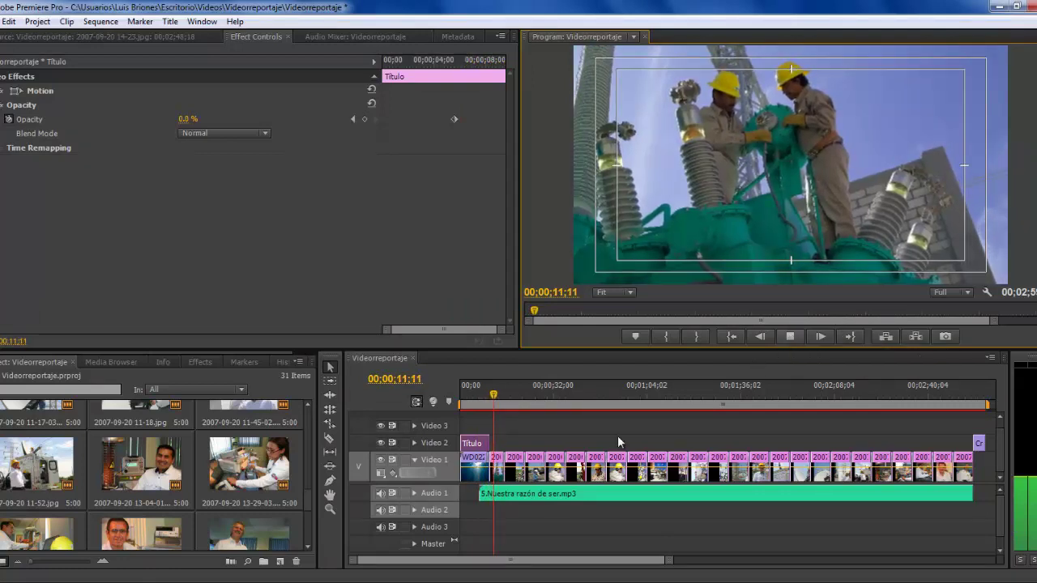
drag(512, 500, 533, 503)
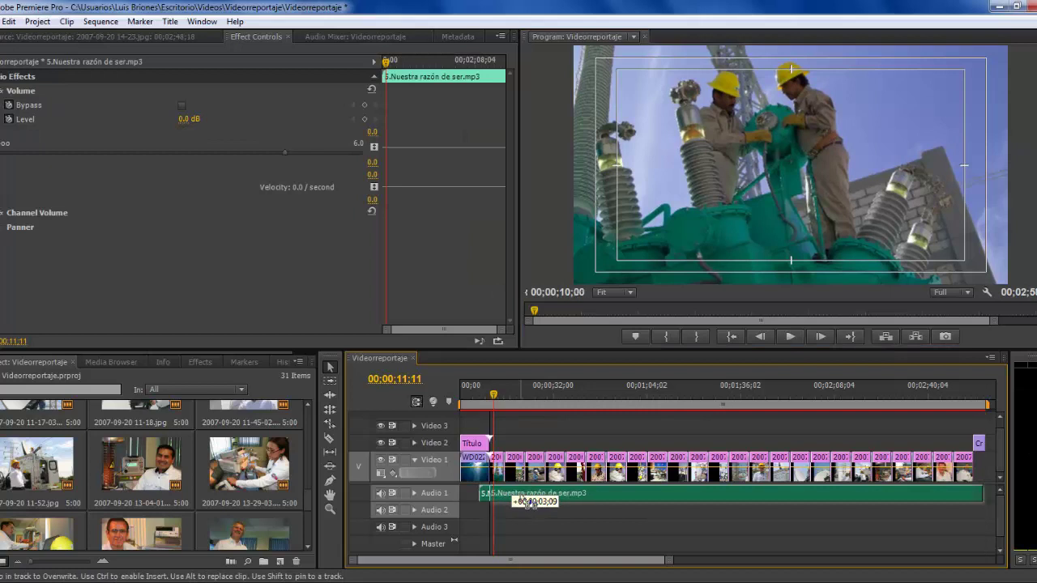
- Shift 5.Nuestra razón de ser.mp3 on Audio 1 about three seconds later and deselect it
drag(533, 504, 521, 500)
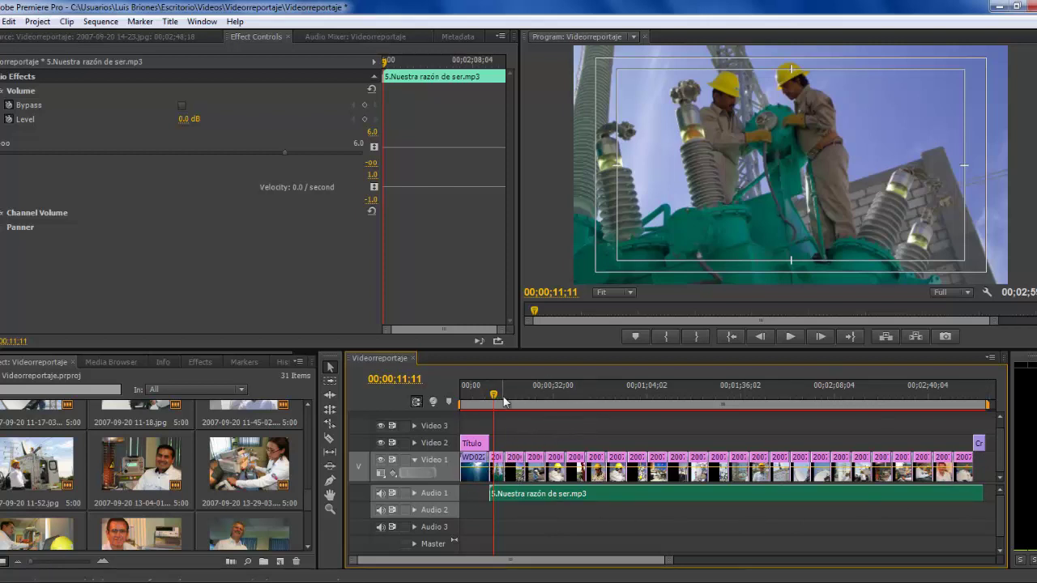
click(528, 506)
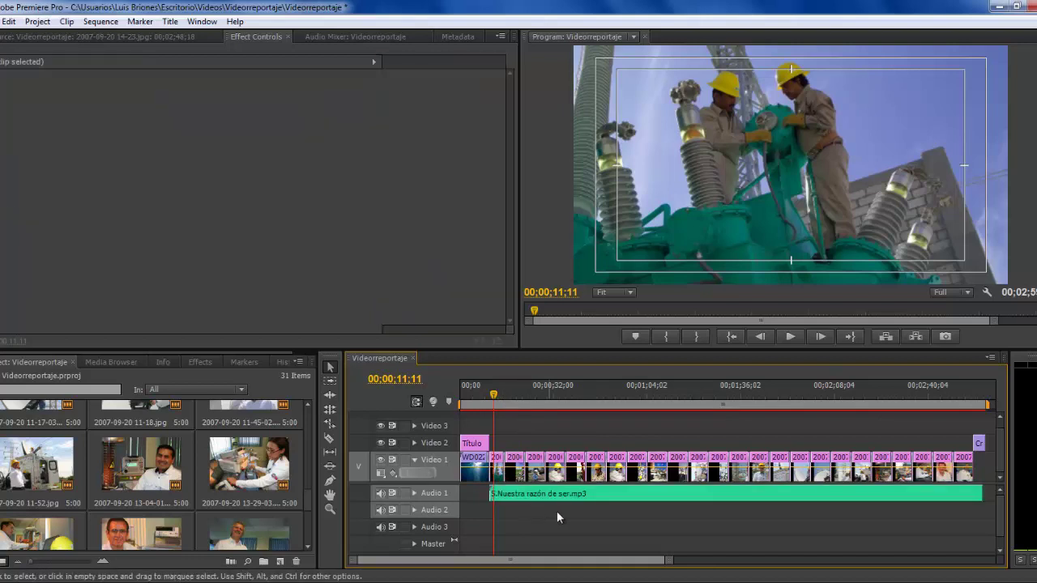
- Place FondoOK.mp3 from the Project panel on Audio 2 at the sequence start
drag(306, 494, 311, 405)
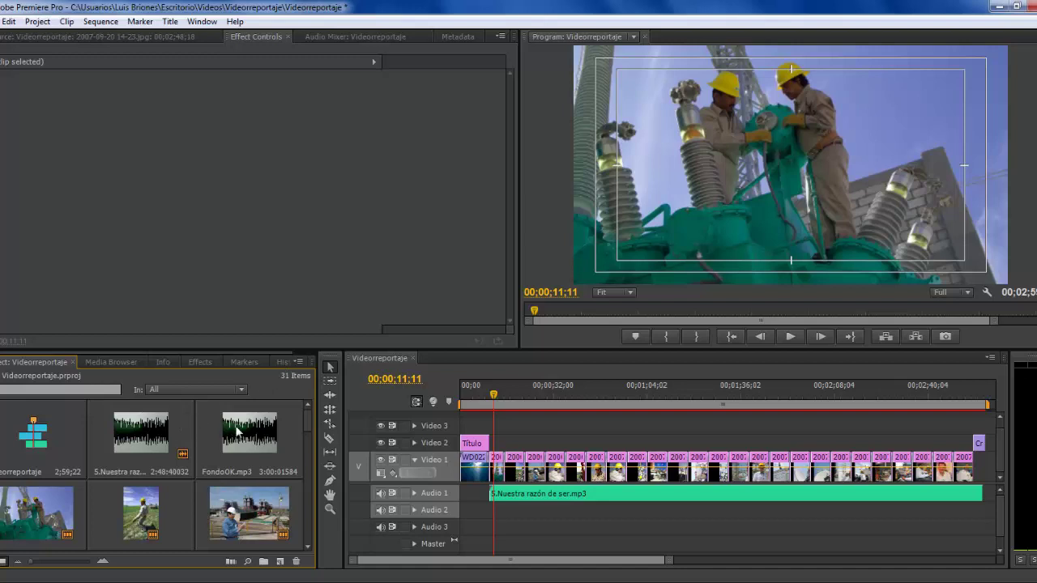
click(239, 434)
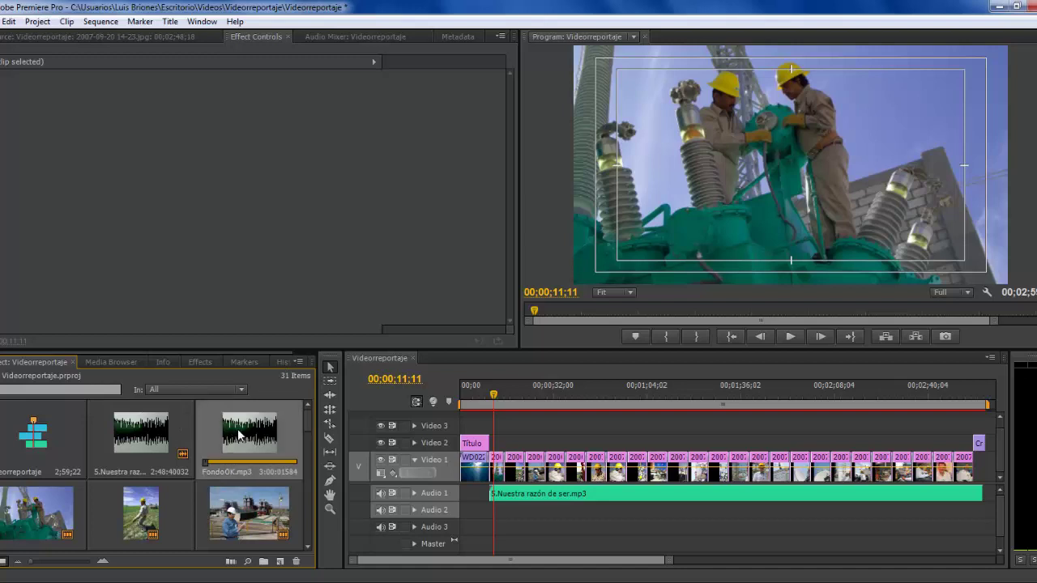
drag(238, 433, 468, 519)
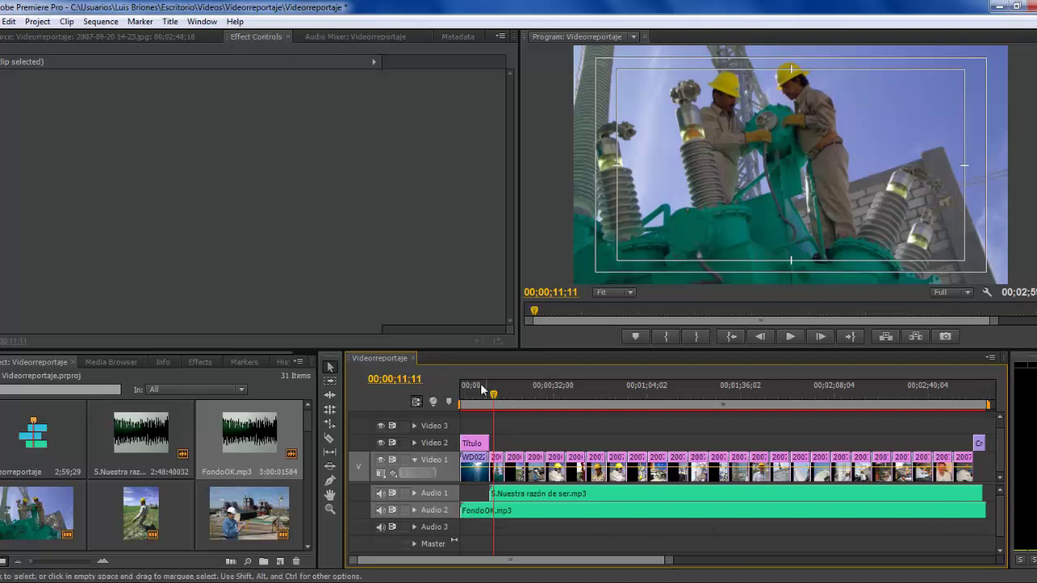
drag(494, 394, 431, 402)
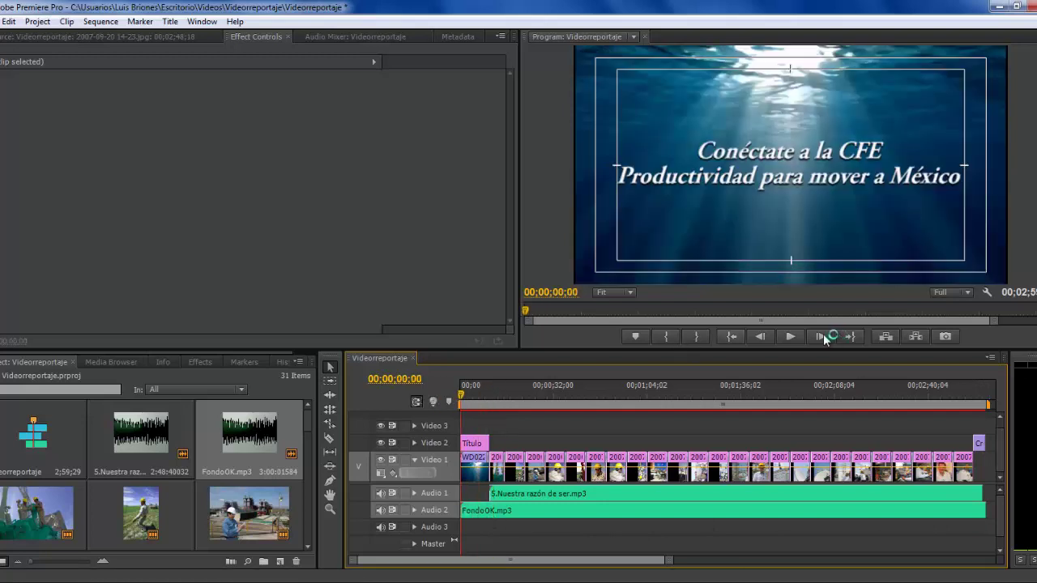
- Preview the sequence with both audio tracks, then select FondoOK.mp3 to show its Volume, Channel Volume and Panner
click(789, 337)
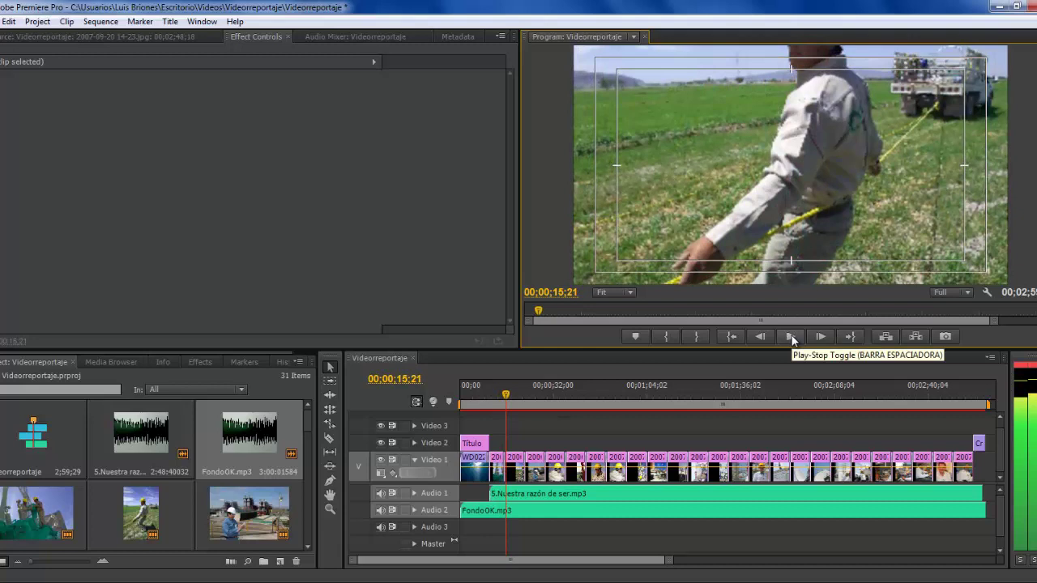
click(791, 337)
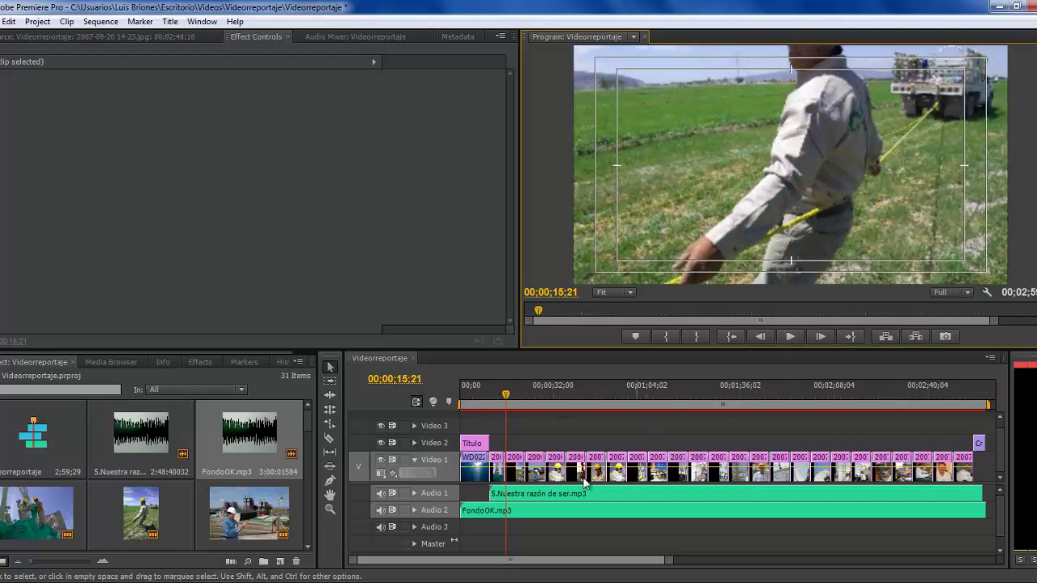
click(577, 513)
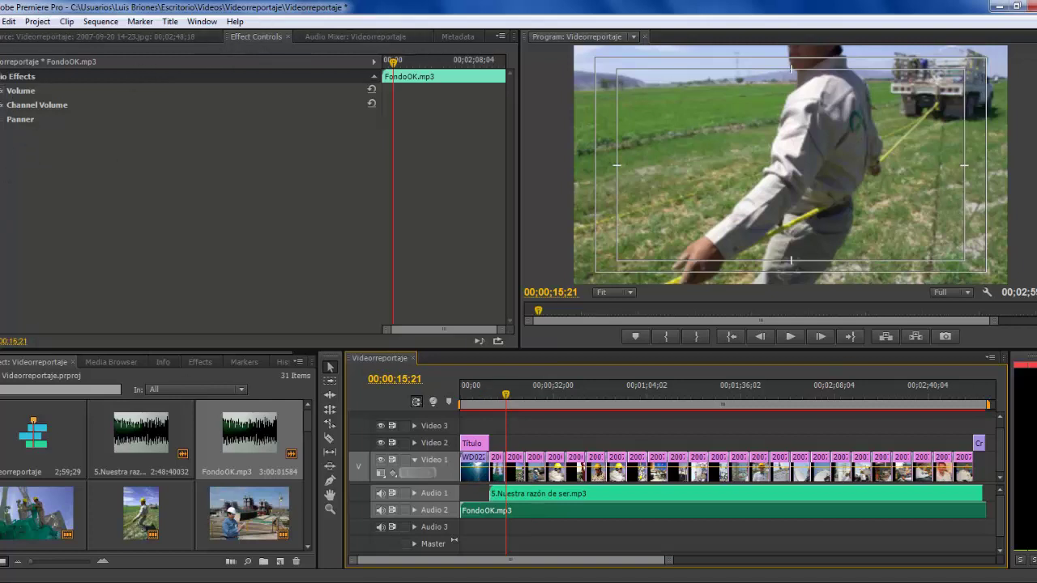
- Keyframe FondoOK.mp3's Volume Level and lower it to -16.9 dB at 00;00;15;21
click(2, 91)
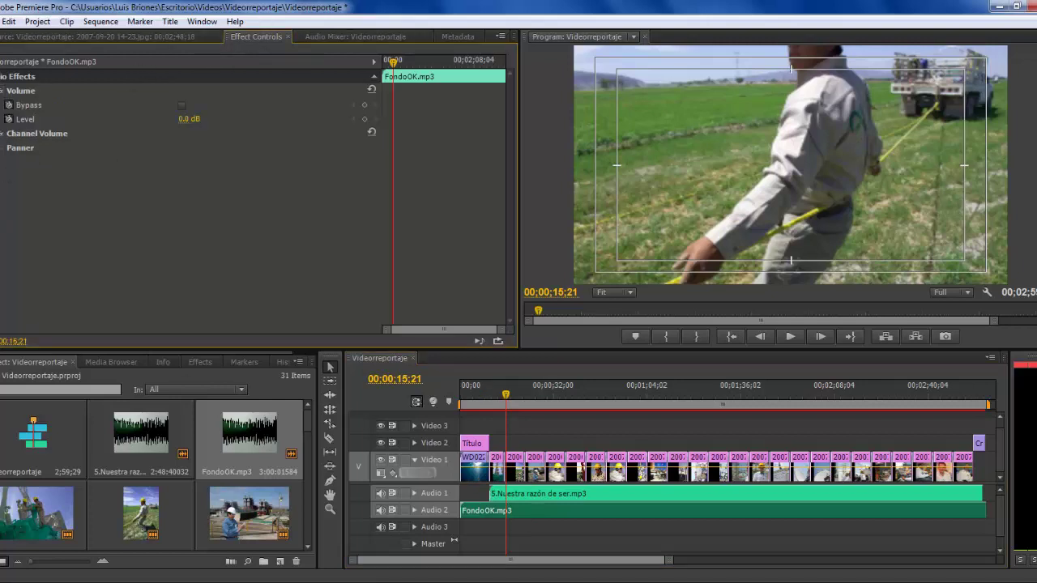
click(1, 119)
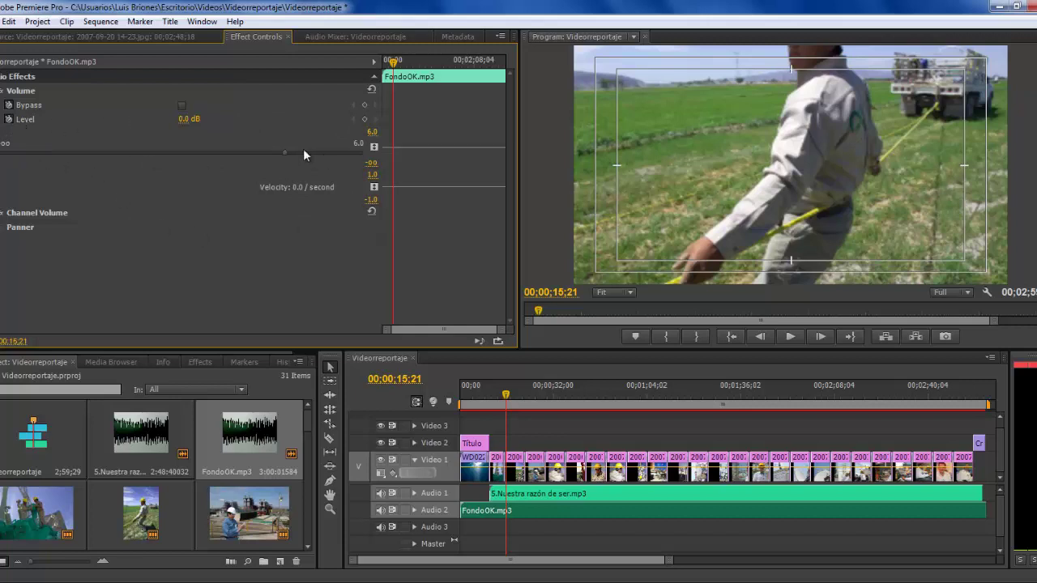
click(8, 119)
click(508, 511)
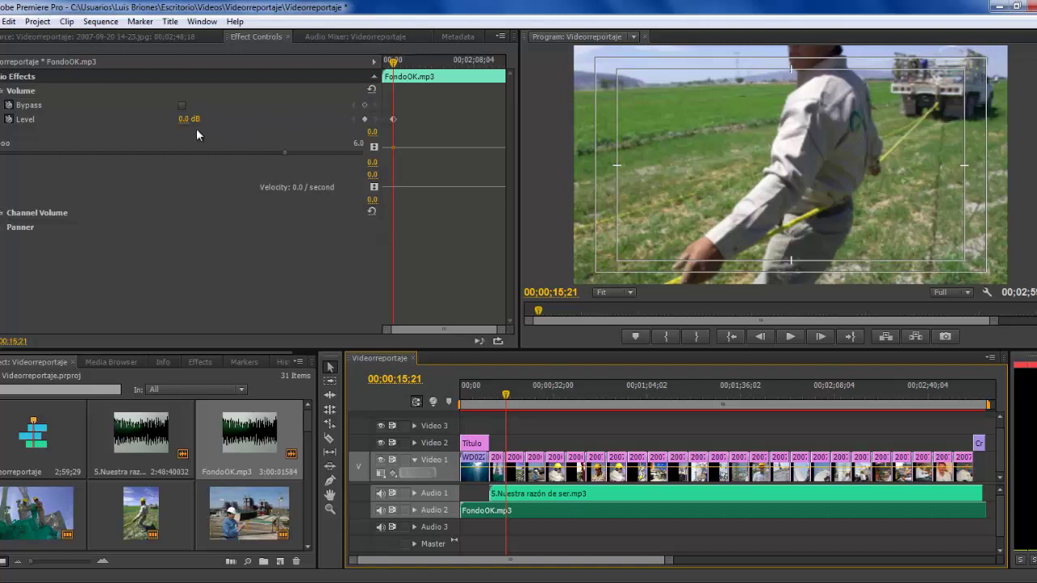
drag(180, 121, 127, 121)
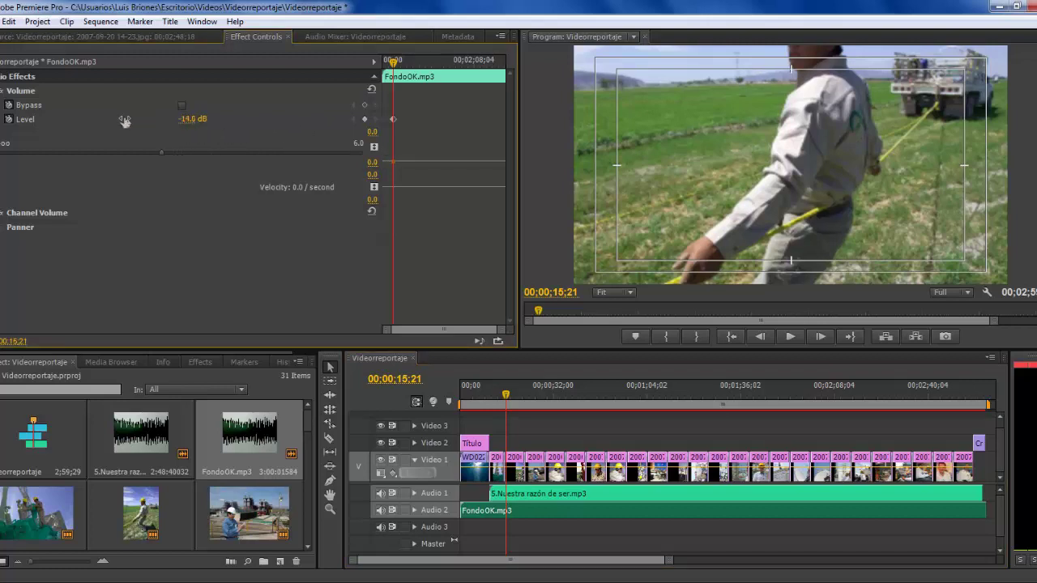
mouse_move(123, 121)
mouse_down()
mouse_move(108, 121)
mouse_move(122, 122)
mouse_up()
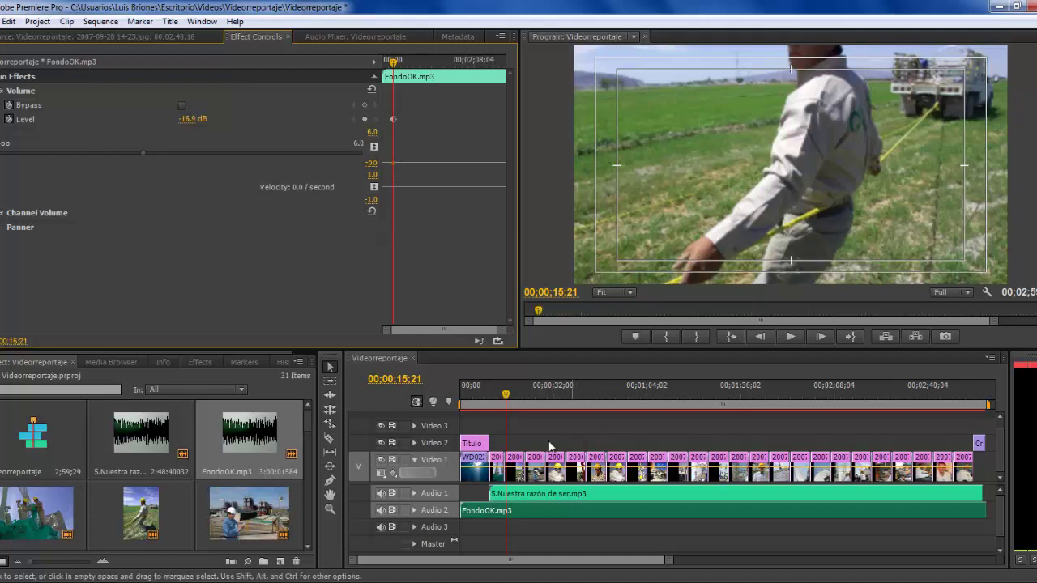
drag(505, 394, 470, 397)
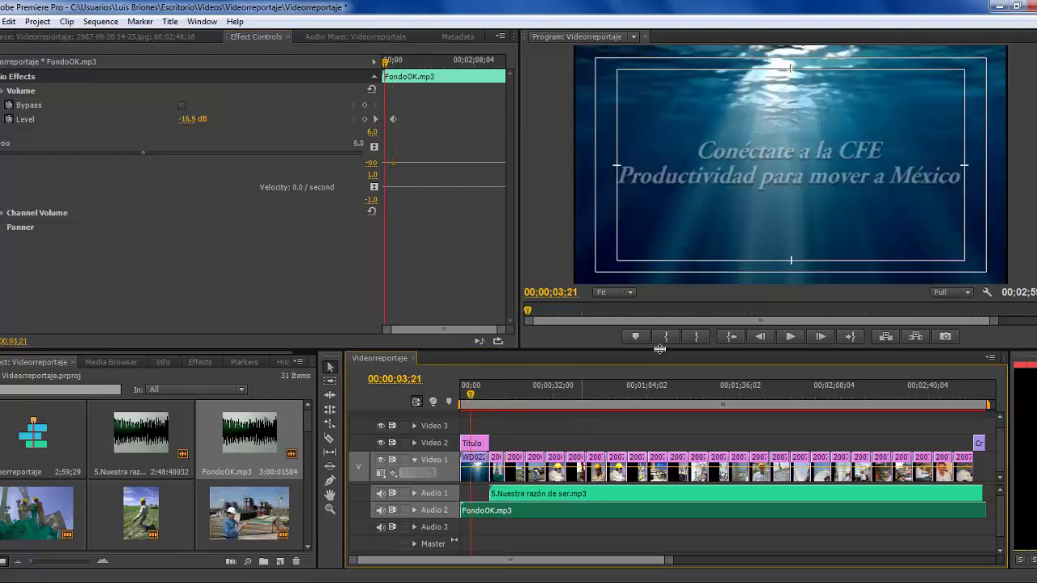
- Play back to check the -16.9 dB music level, then return and select the Level keyframe
click(790, 337)
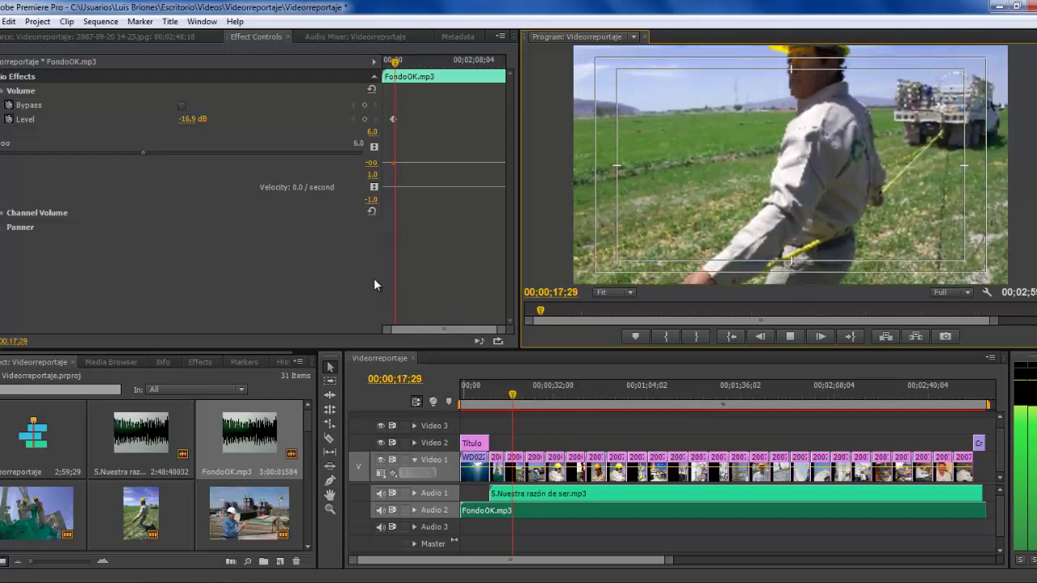
click(790, 336)
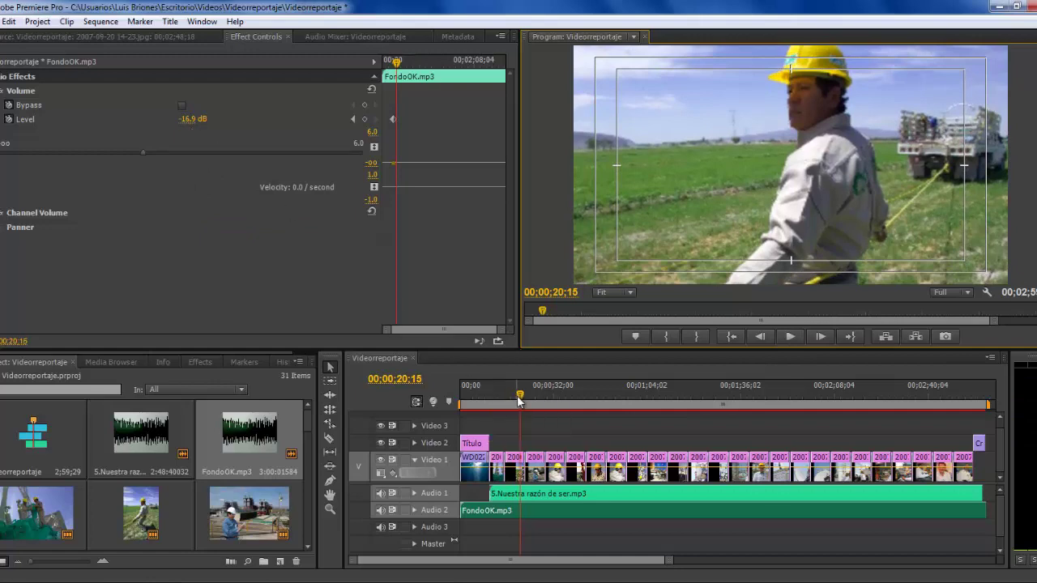
drag(520, 400, 494, 401)
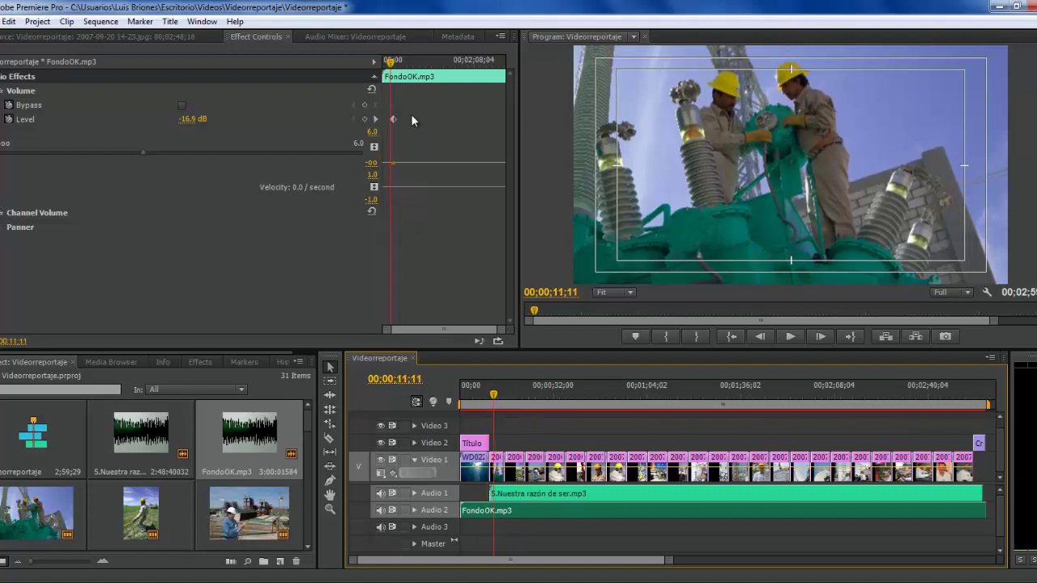
click(393, 121)
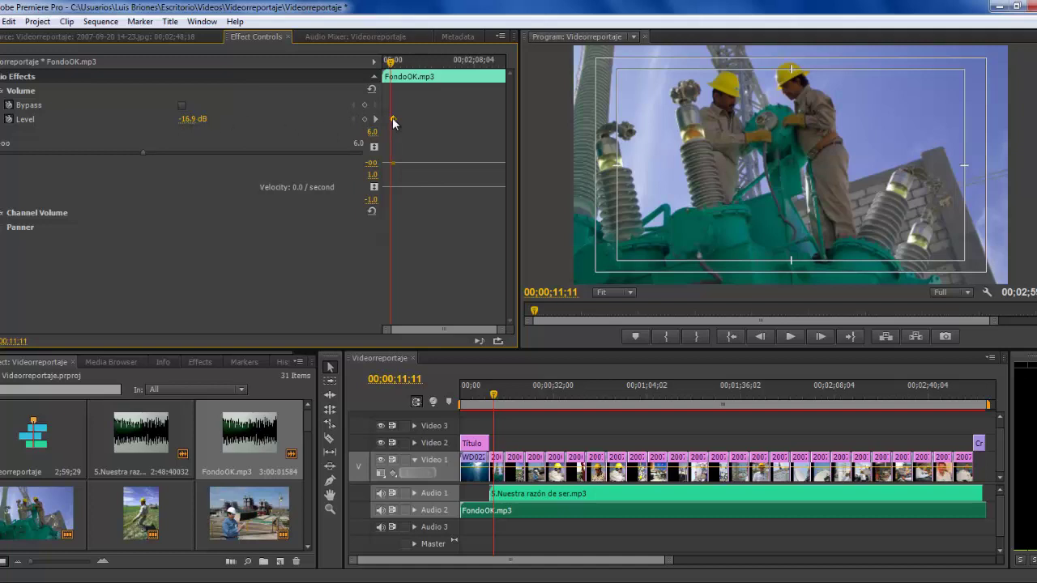
- Lower FondoOK.mp3's Level to -22.5 dB at 00;00;16;00, then play the sequence ending to check
drag(389, 63, 393, 65)
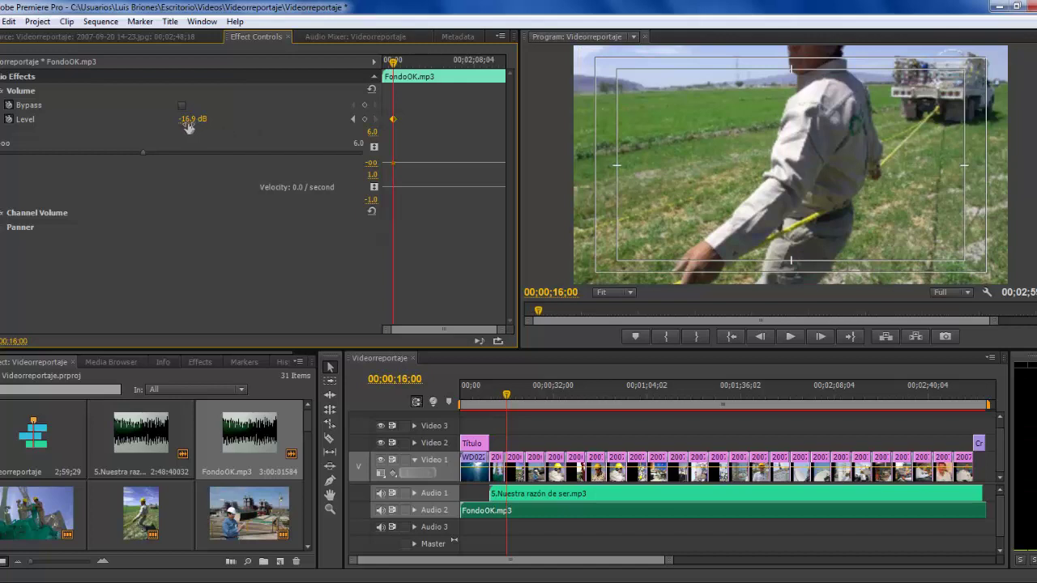
drag(188, 127, 162, 122)
drag(393, 64, 491, 71)
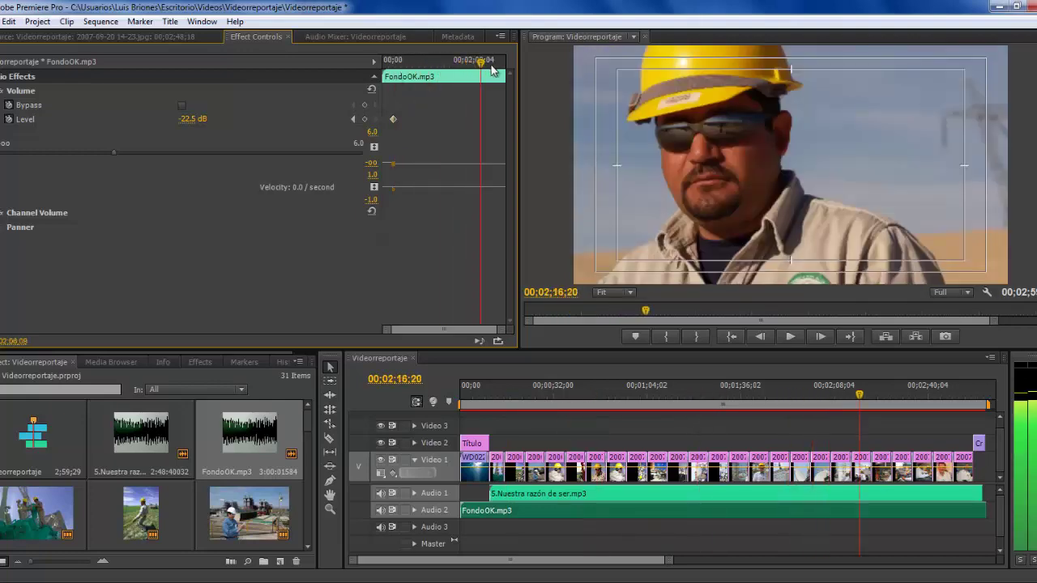
drag(491, 70, 507, 75)
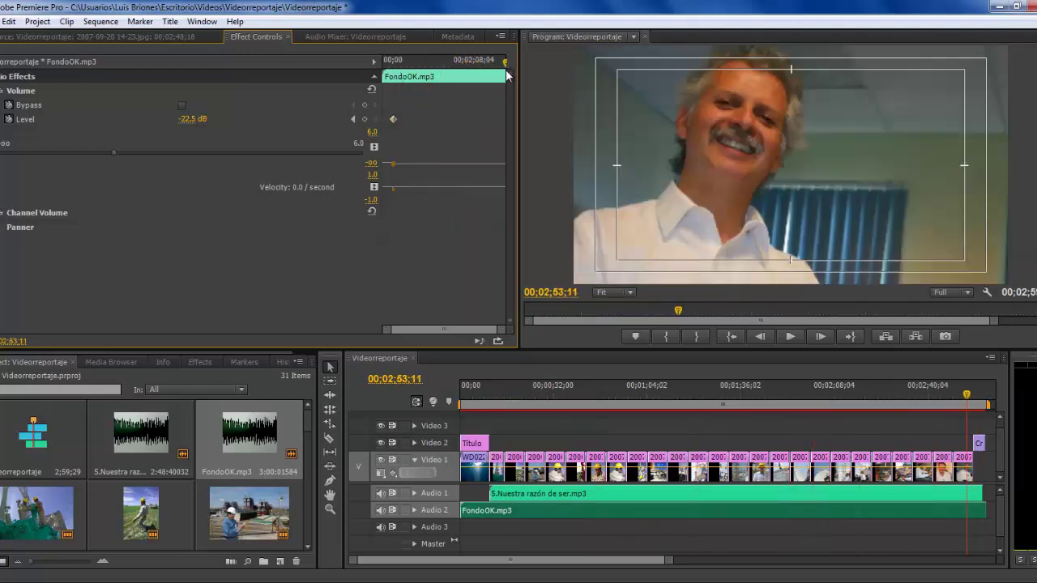
click(791, 336)
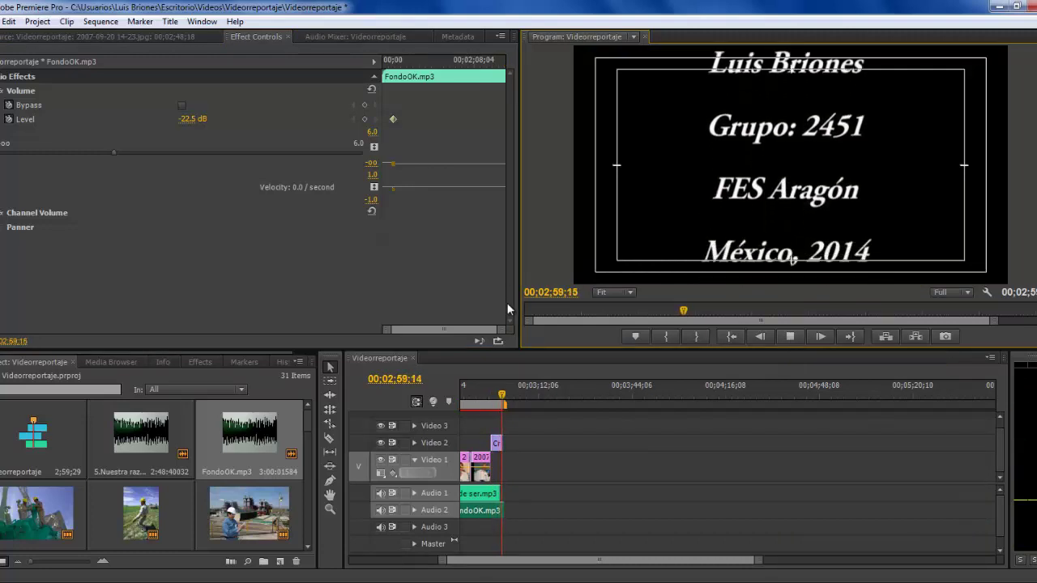
- Add a Level keyframe at 02;55;14 and raise the background music to about -5.7 dB
click(501, 401)
drag(501, 401, 491, 404)
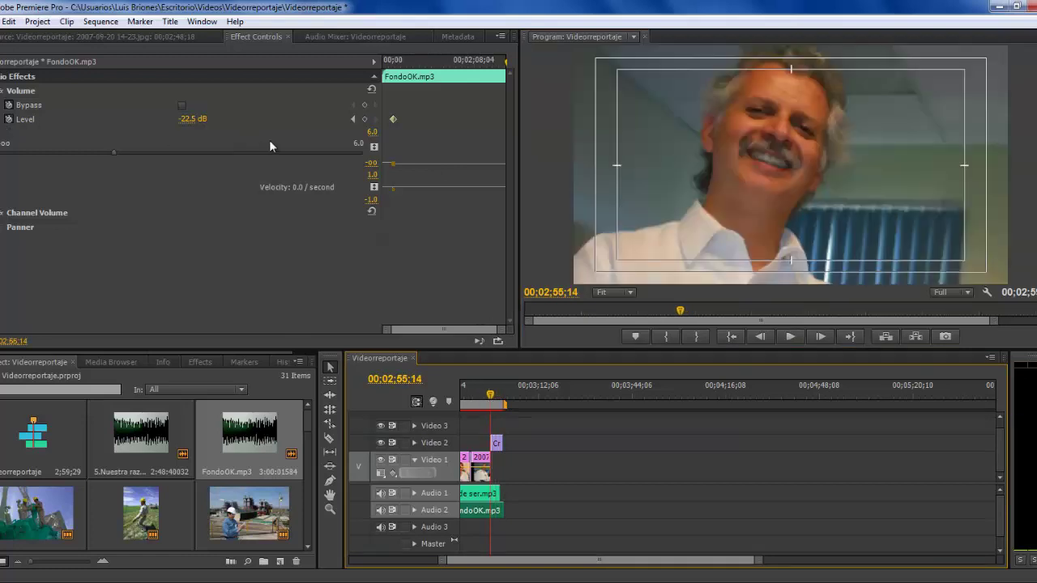
click(365, 121)
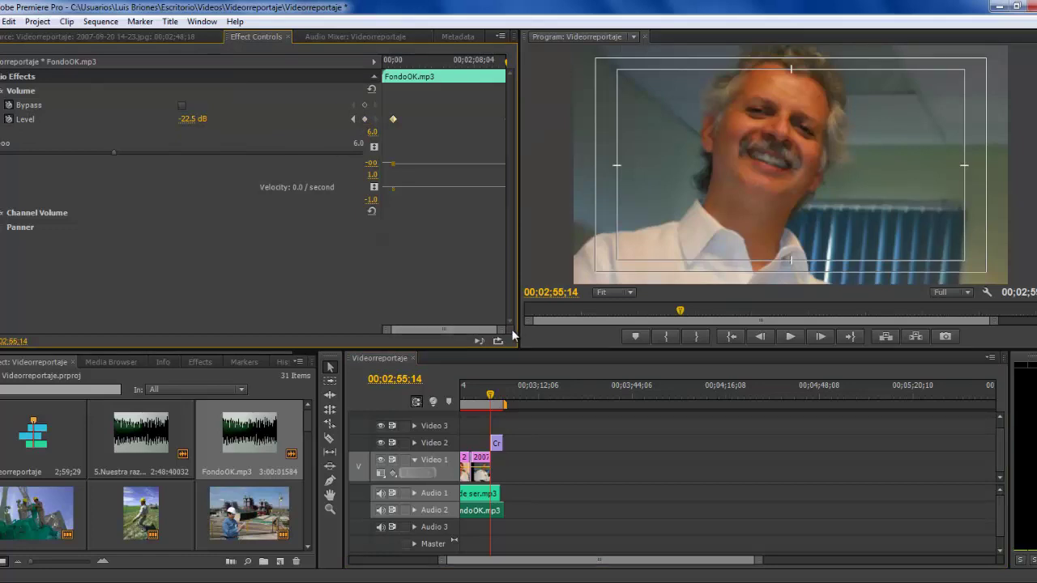
drag(503, 332, 478, 337)
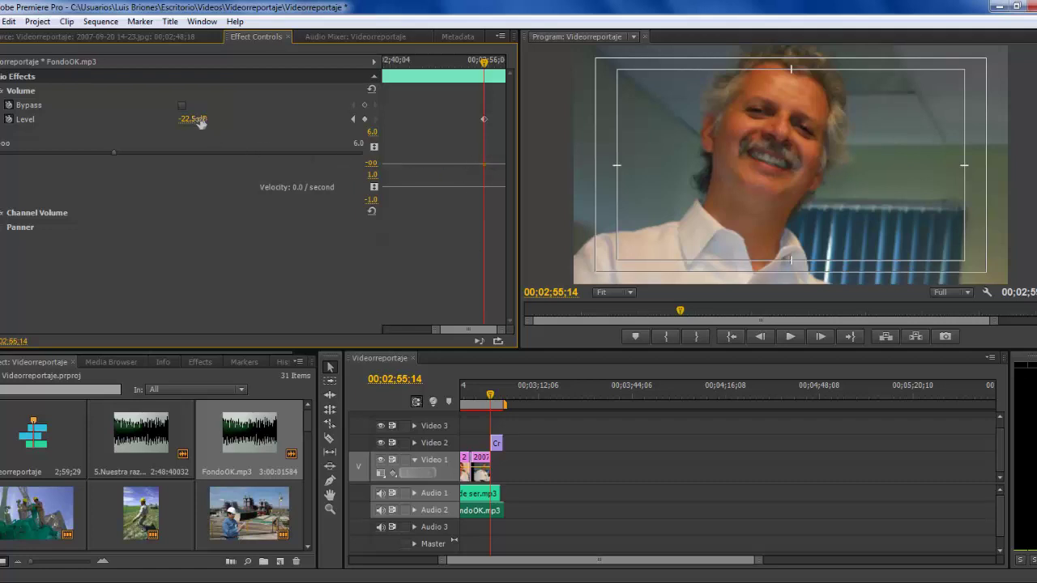
drag(201, 121, 239, 125)
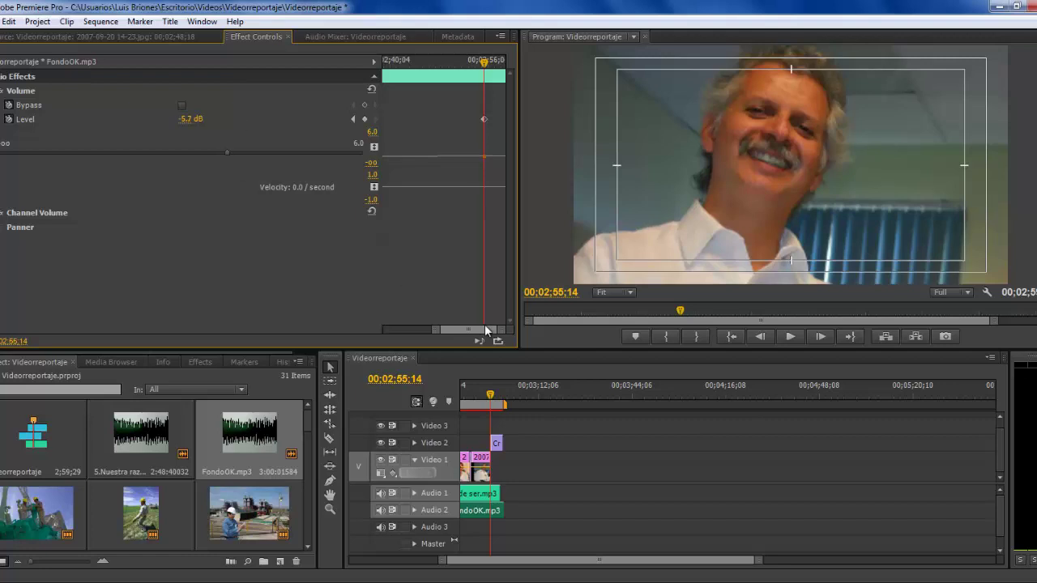
- Play from 02;48;22 to hear the music volume rise at the end
drag(492, 394, 470, 394)
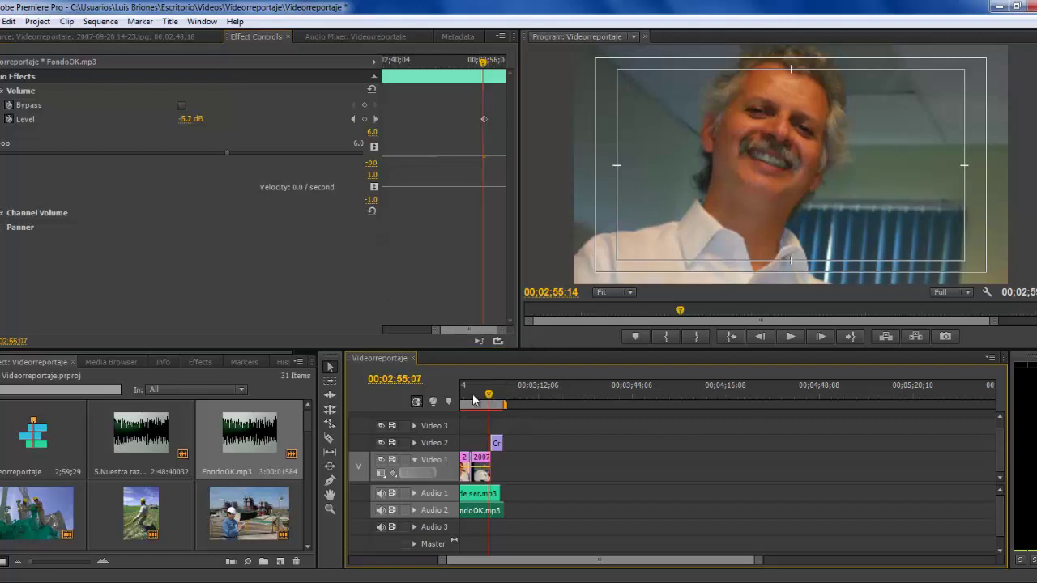
click(789, 336)
key(backslash)
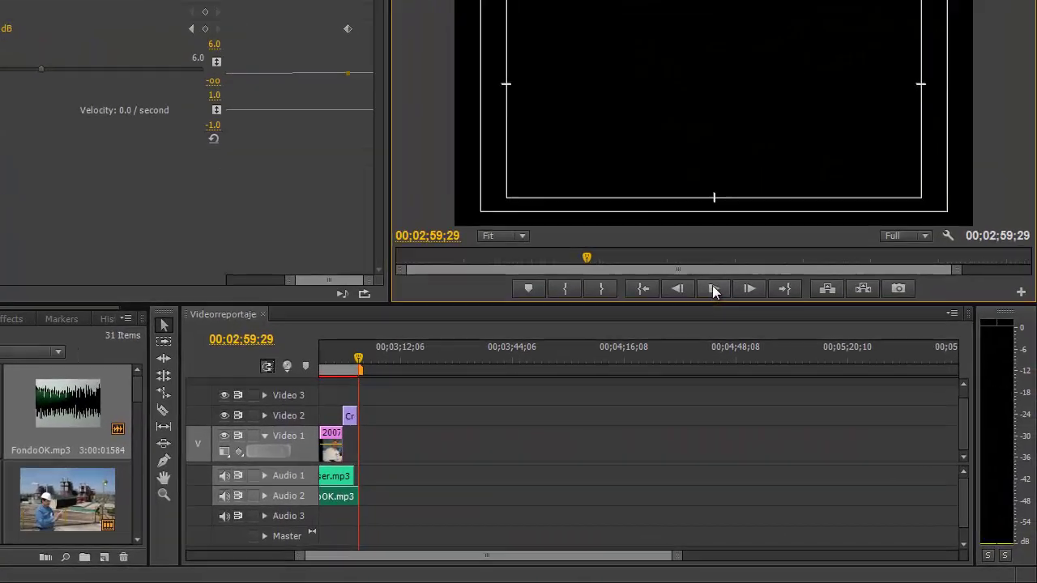
key(Home)
drag(421, 558, 332, 556)
key(space)
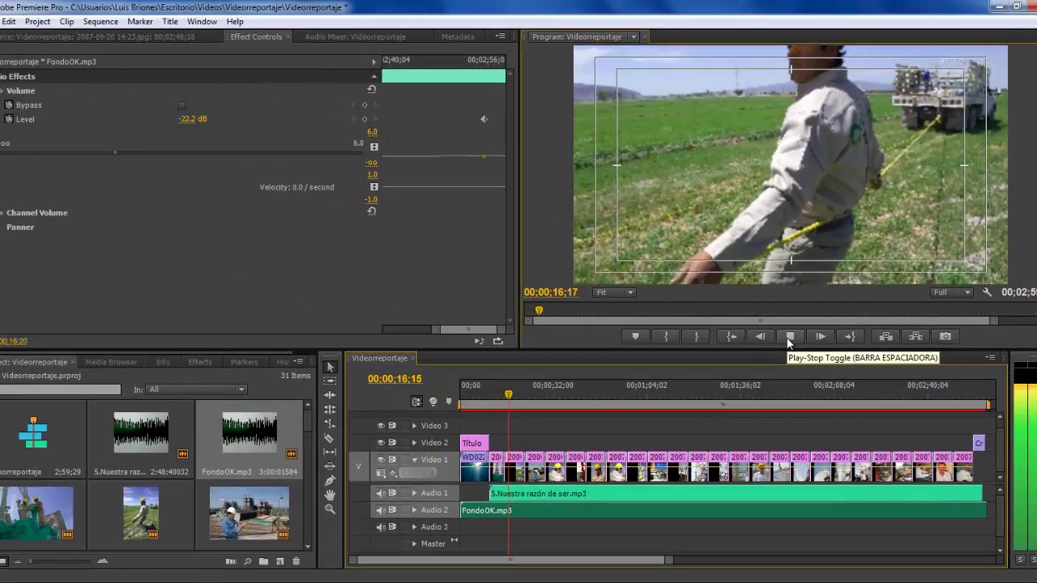
click(737, 305)
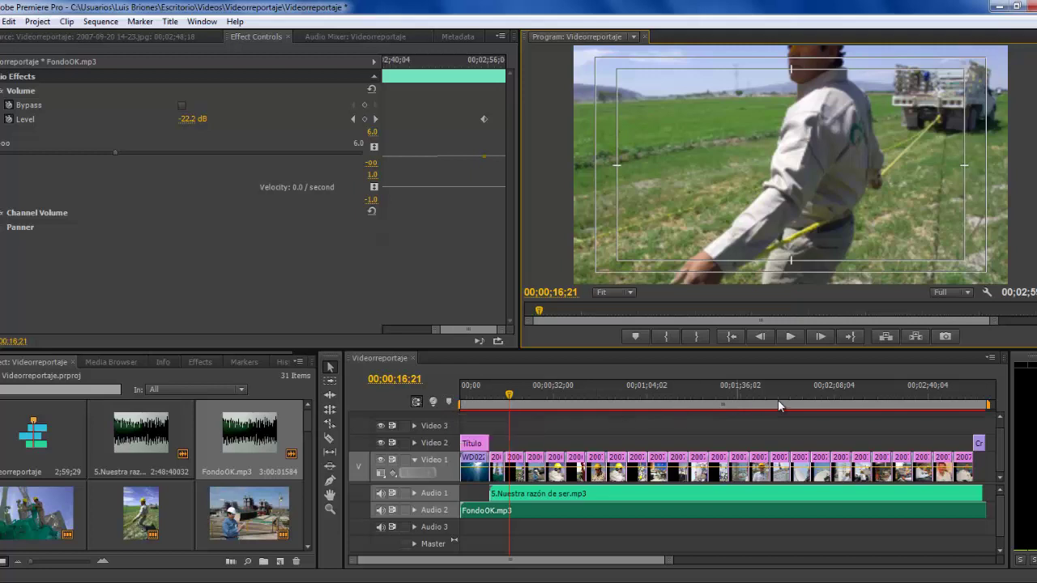
click(901, 397)
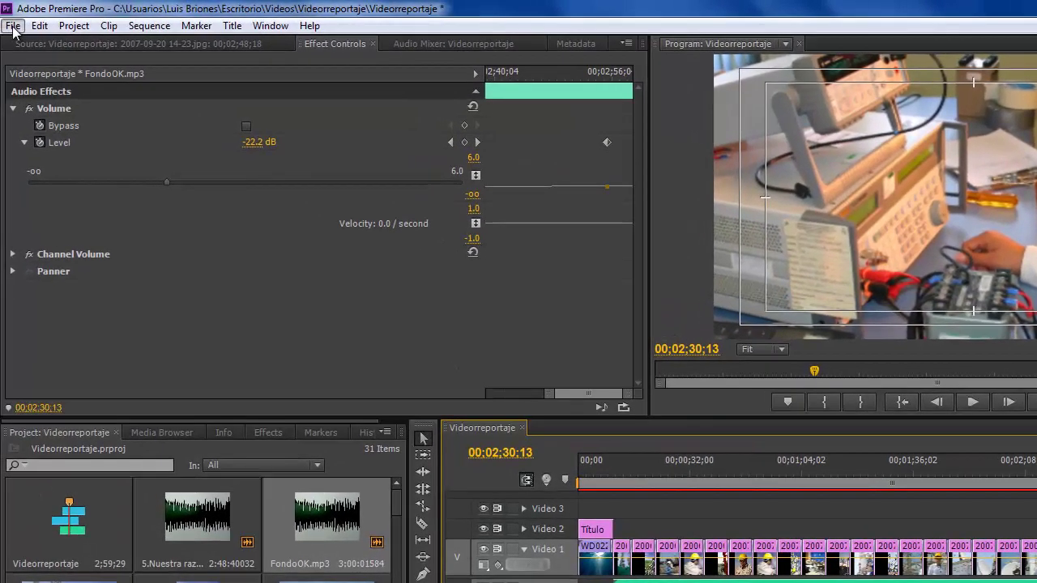
- Open Export Settings for the Videorreportaje sequence via File > Export > Media
click(14, 28)
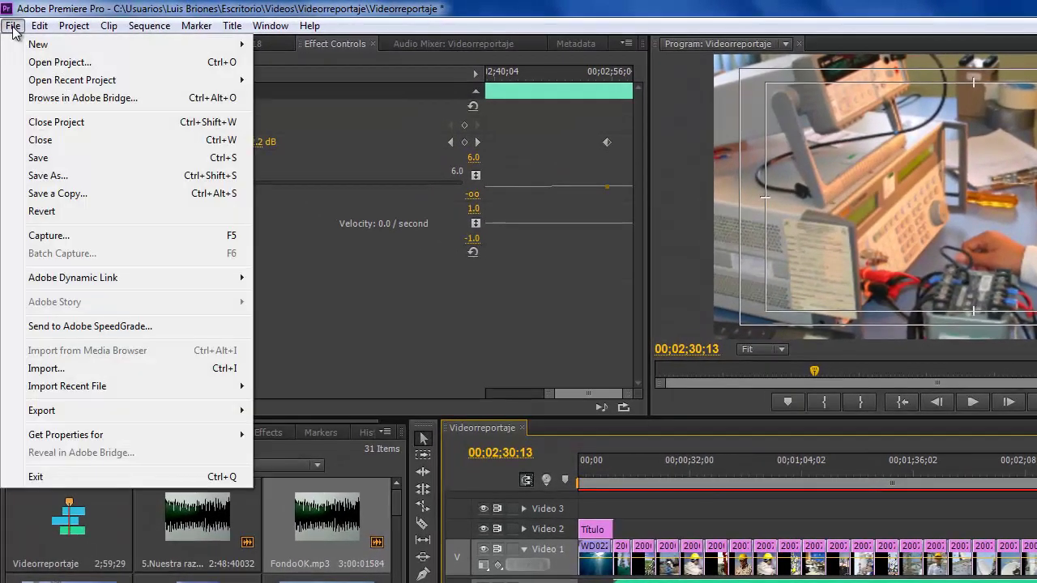
mouse_move(88, 416)
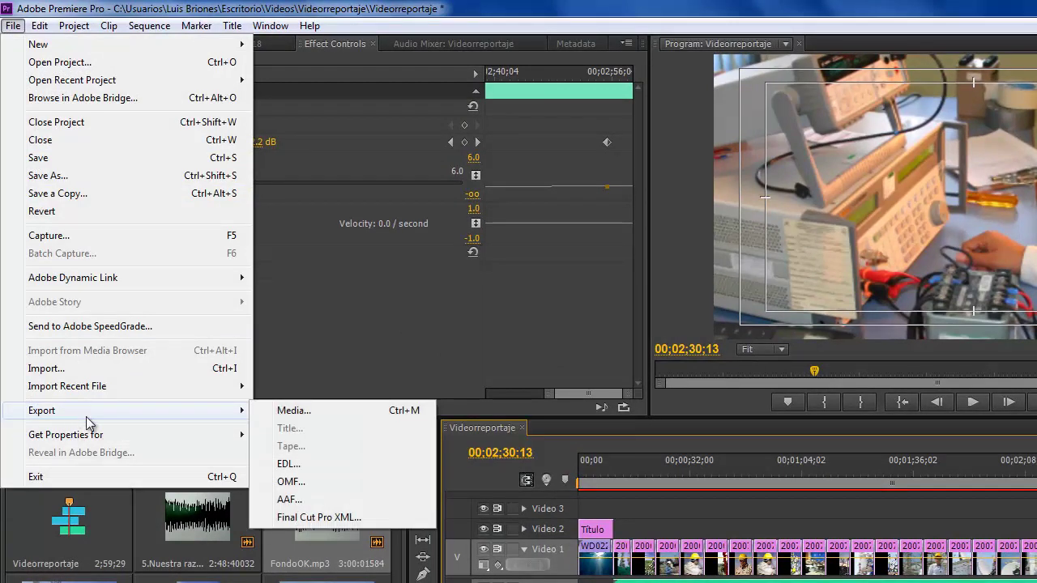
click(312, 411)
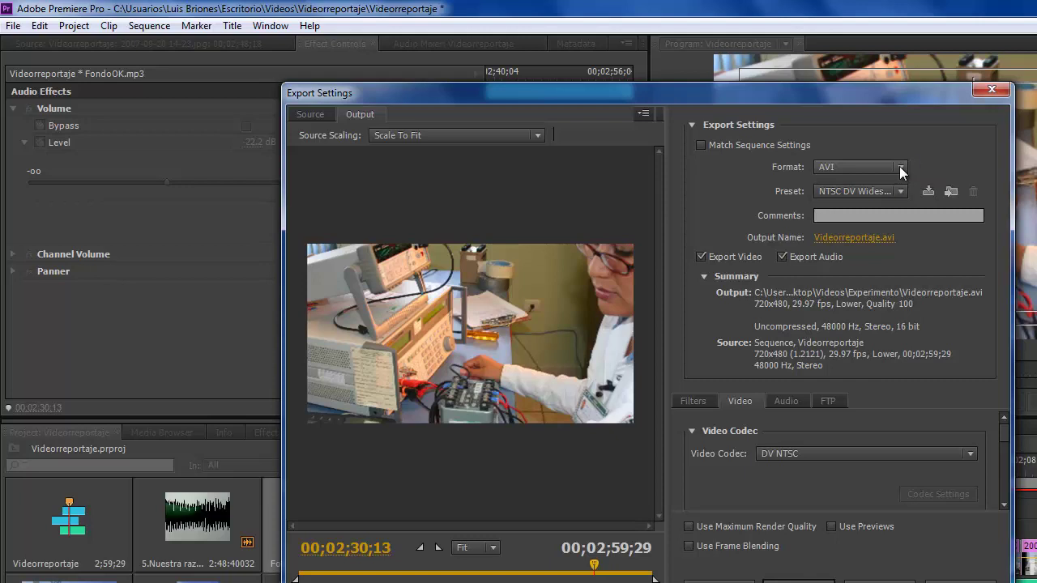
- Export the sequence in Windows Media format as Videorreportaje.wmv into Videos > Videorreportaje
click(902, 171)
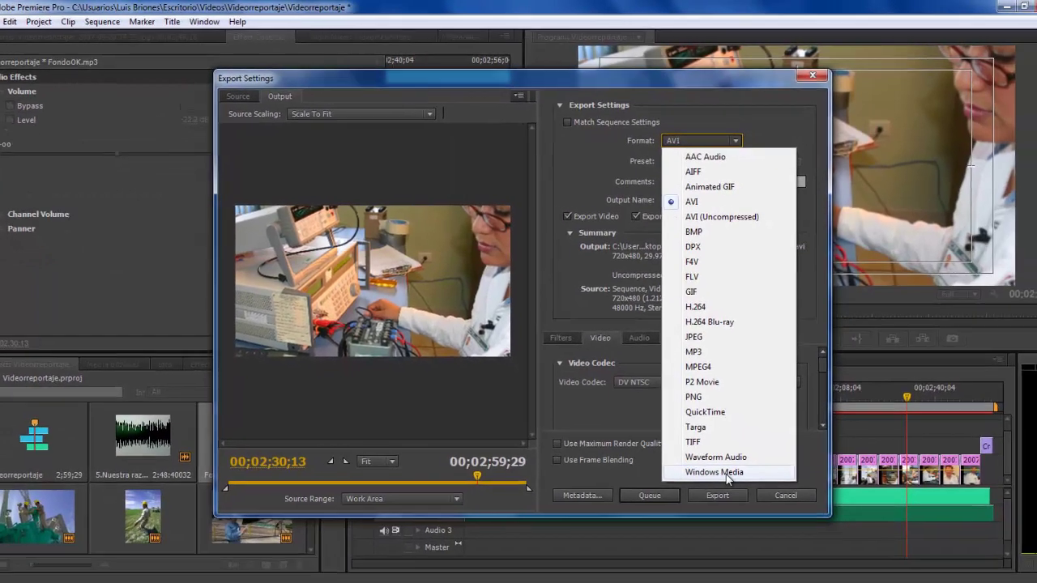
click(883, 559)
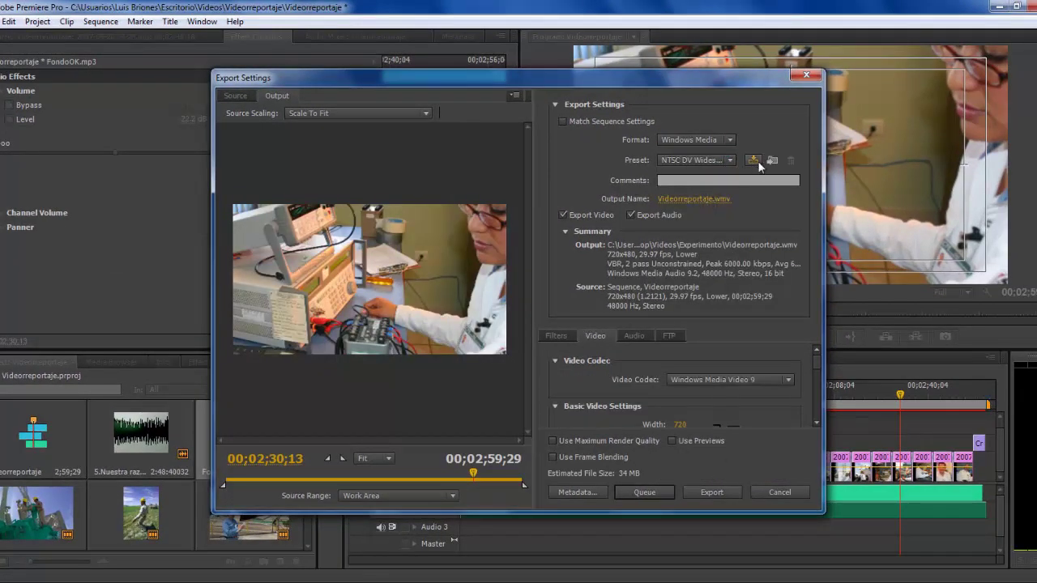
click(690, 199)
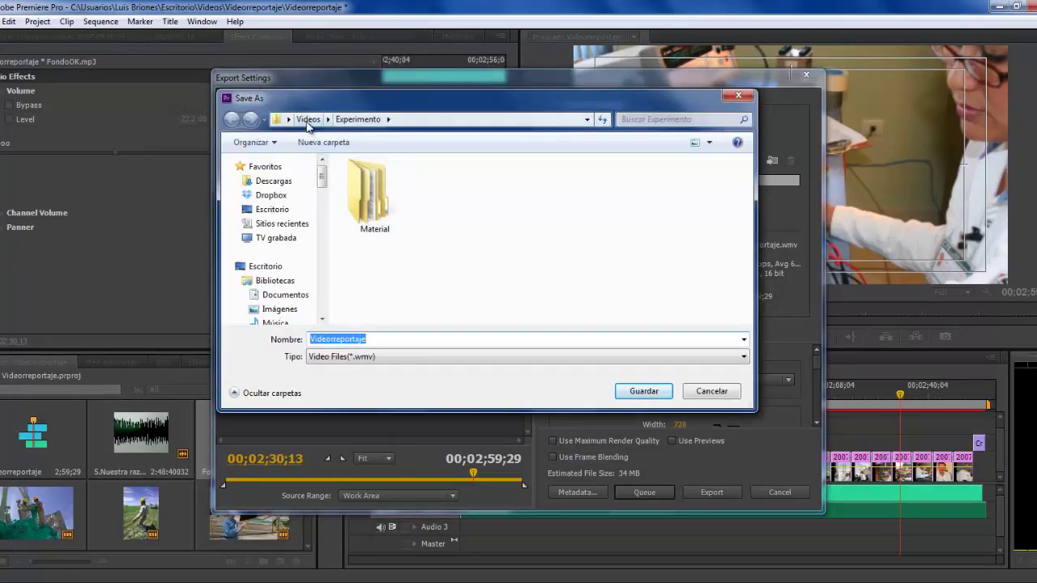
click(308, 120)
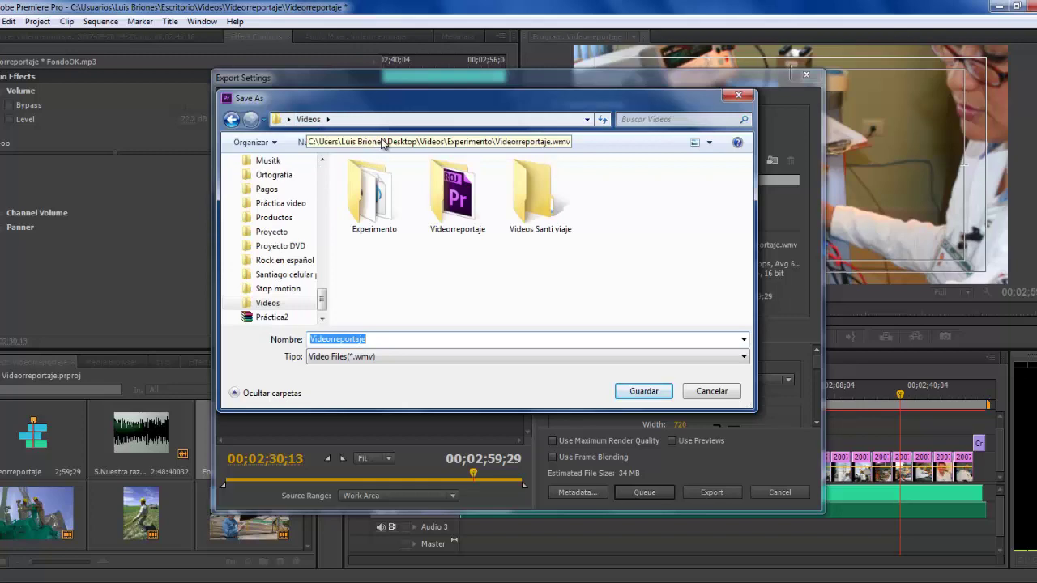
double_click(460, 205)
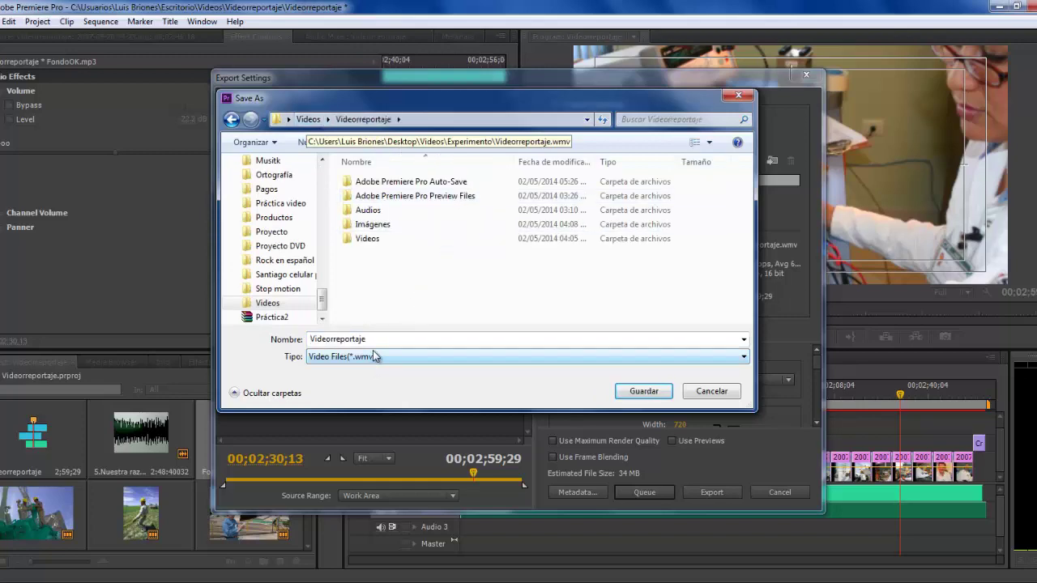
click(641, 393)
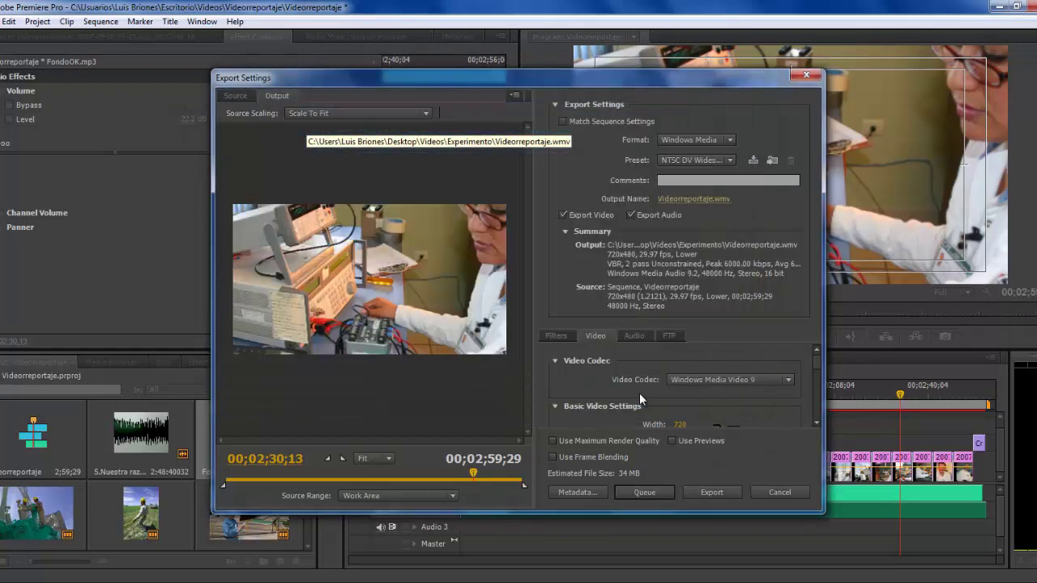
click(709, 492)
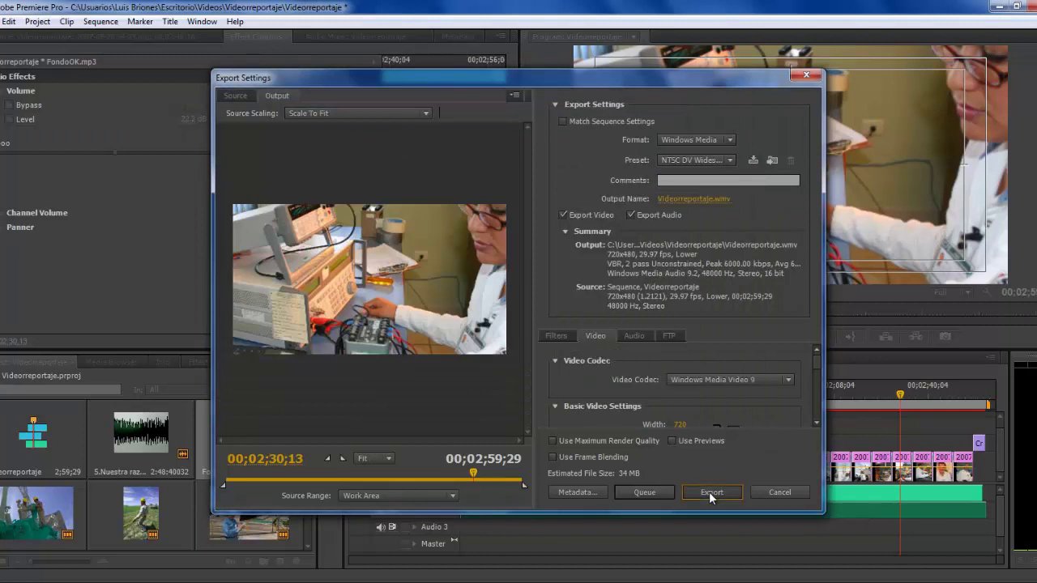